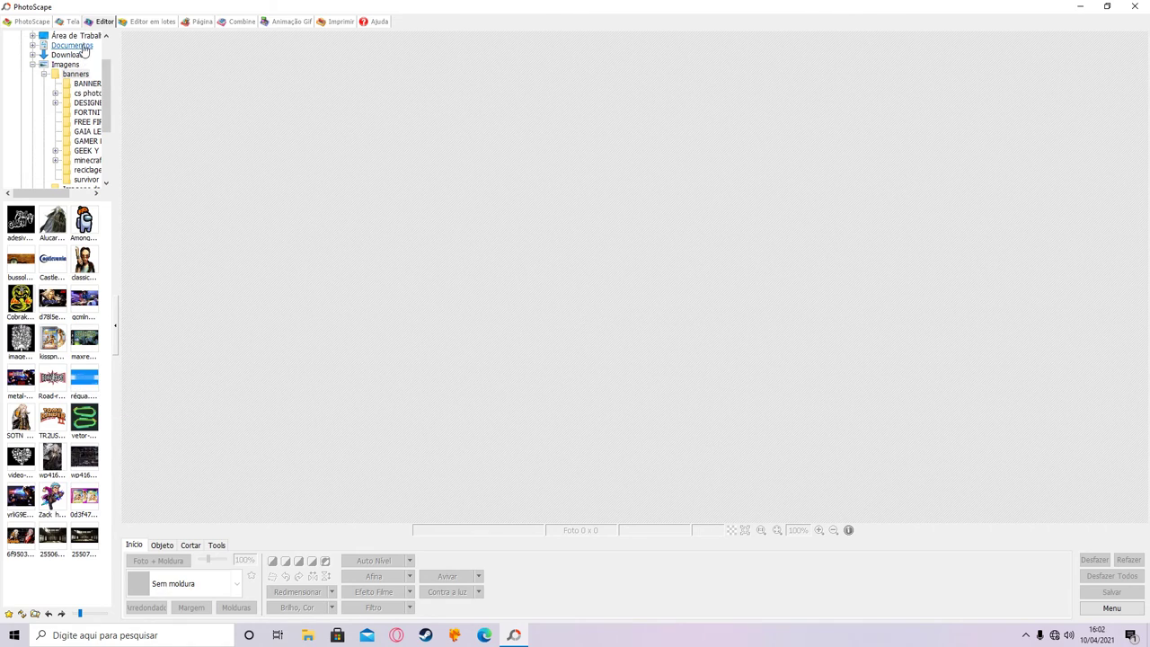
Open CANAL JUVENIL PROJETO 1.jpg from the desktop folder and apply a cyan Linear Gradiente on its right side with a 21% range
{"action": "left_click", "coordinate": [74, 35]}
{"action": "left_click", "coordinate": [54, 230]}
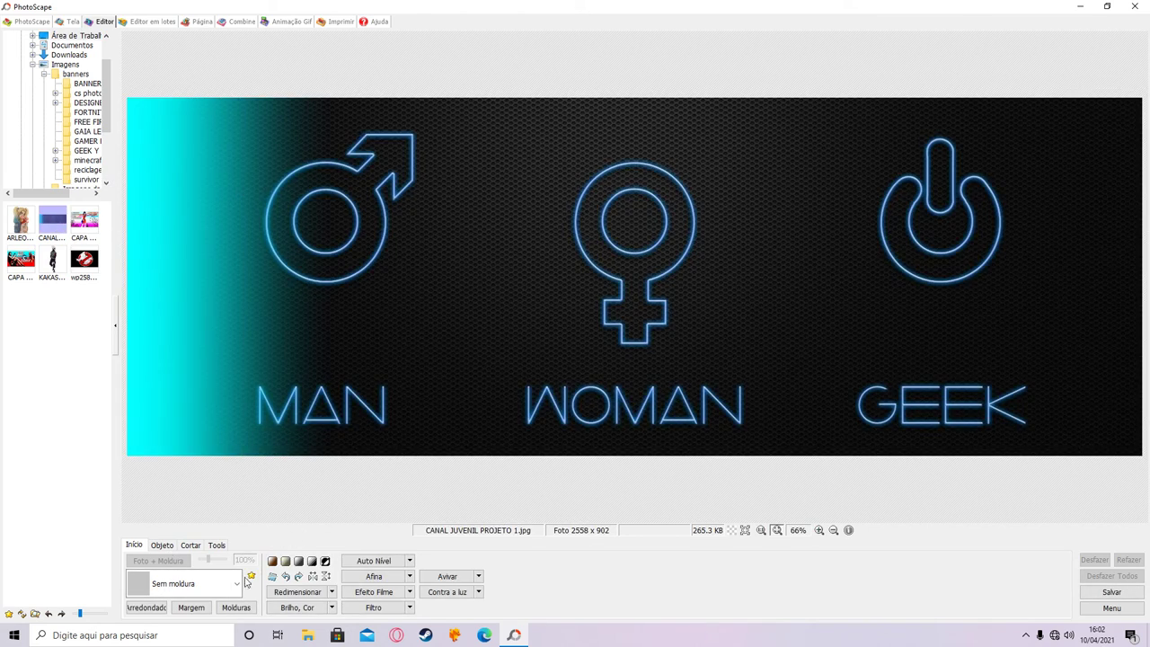
{"action": "left_click", "coordinate": [374, 608]}
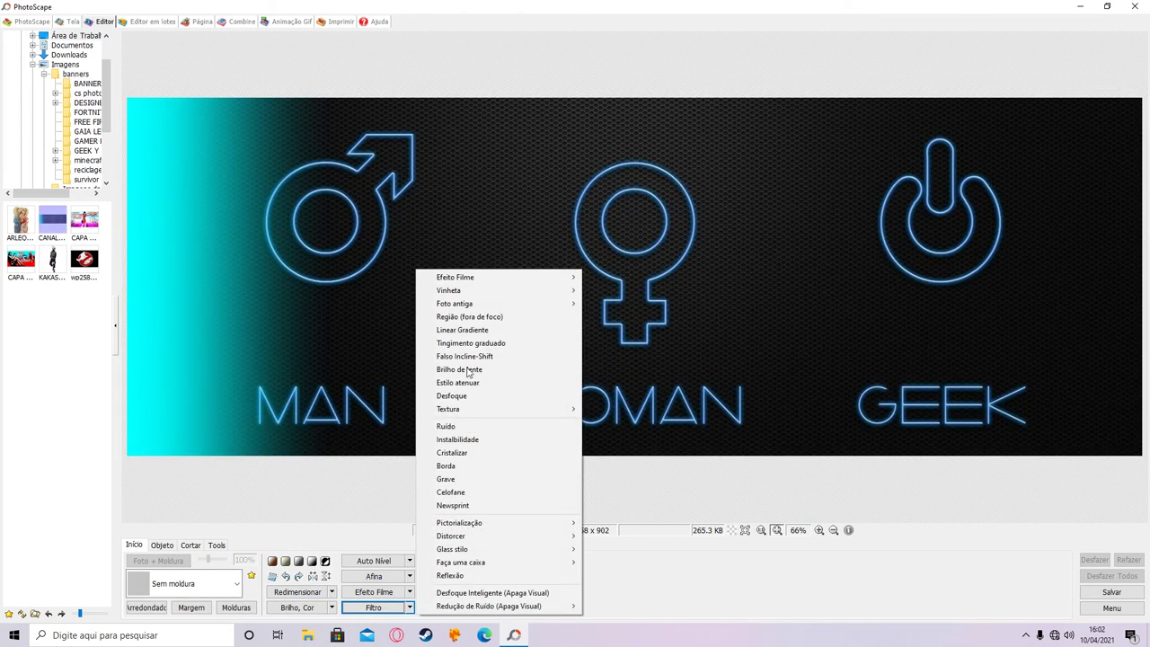
{"action": "left_click", "coordinate": [480, 330]}
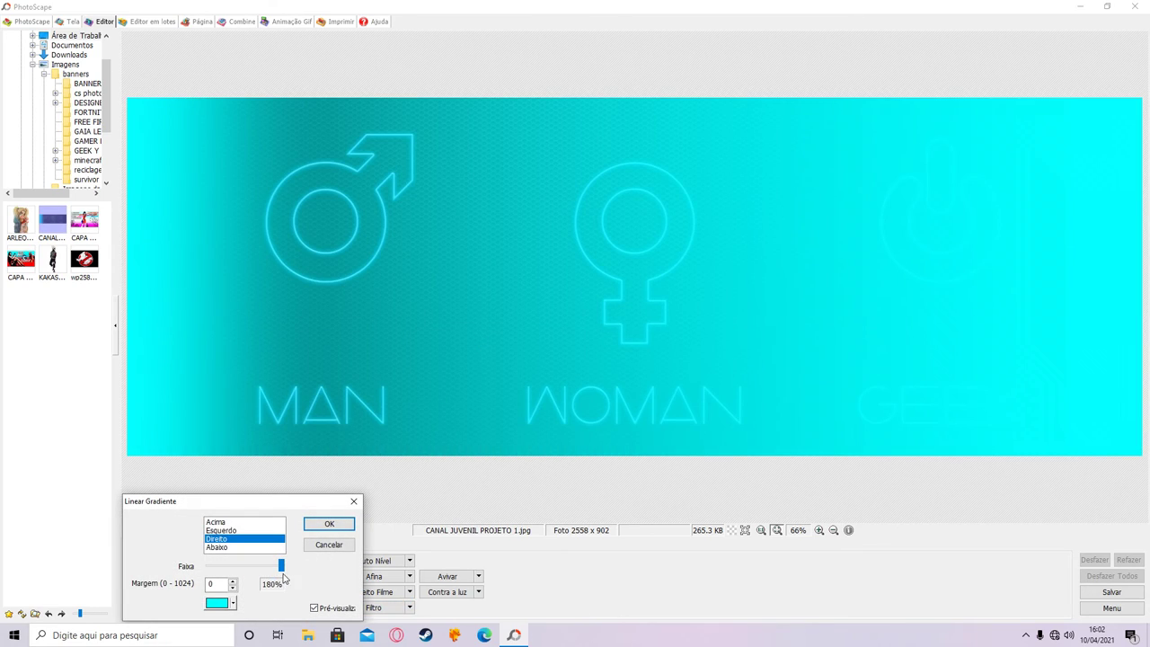
{"action": "left_click_drag", "start_coordinate": [281, 569], "coordinate": [215, 578]}
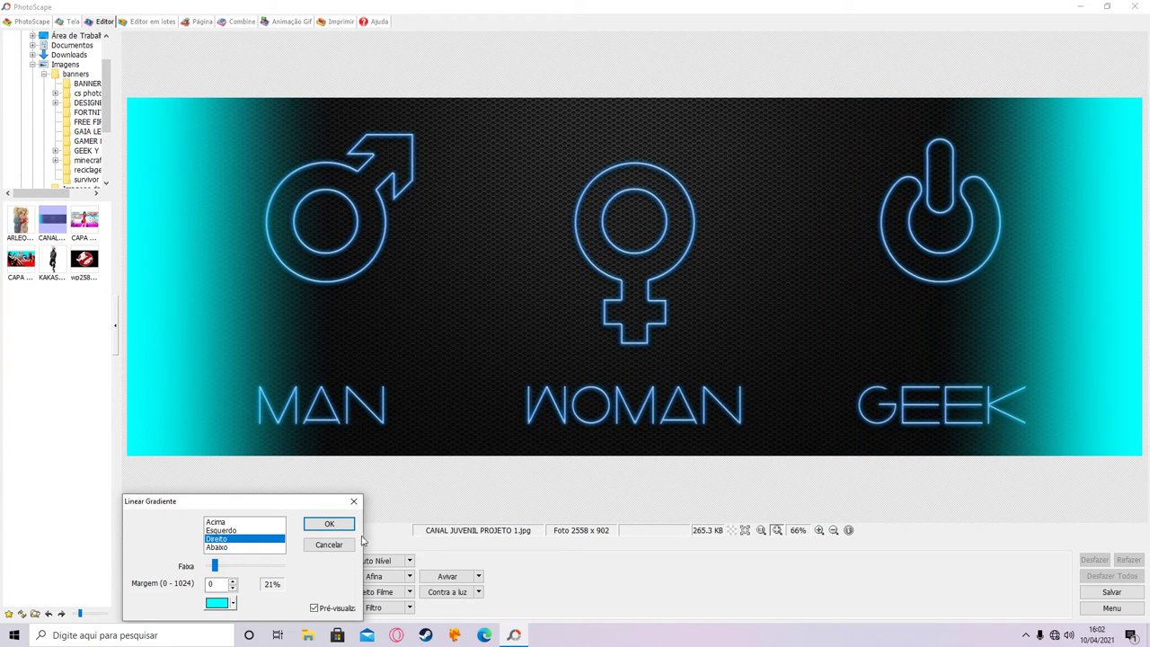
{"action": "left_click", "coordinate": [328, 524]}
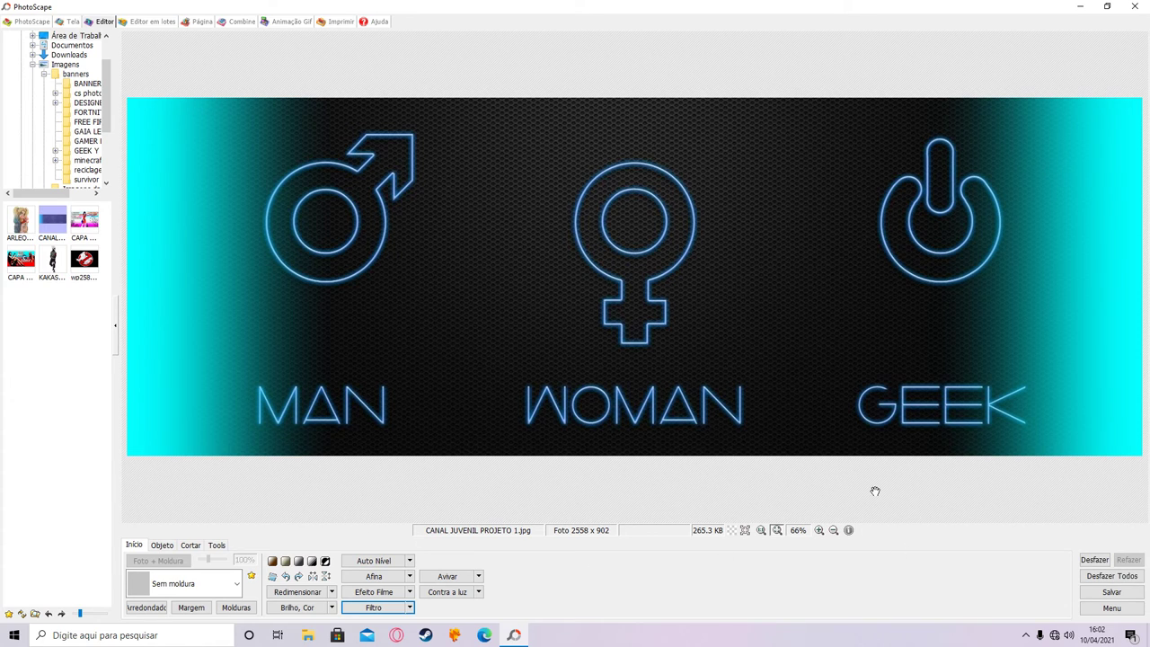
Save the edited CANAL JUVENIL PROJETO 1.jpg under its existing file name
{"action": "left_click", "coordinate": [1087, 594]}
{"action": "left_click", "coordinate": [469, 319]}
{"action": "left_click", "coordinate": [474, 319]}
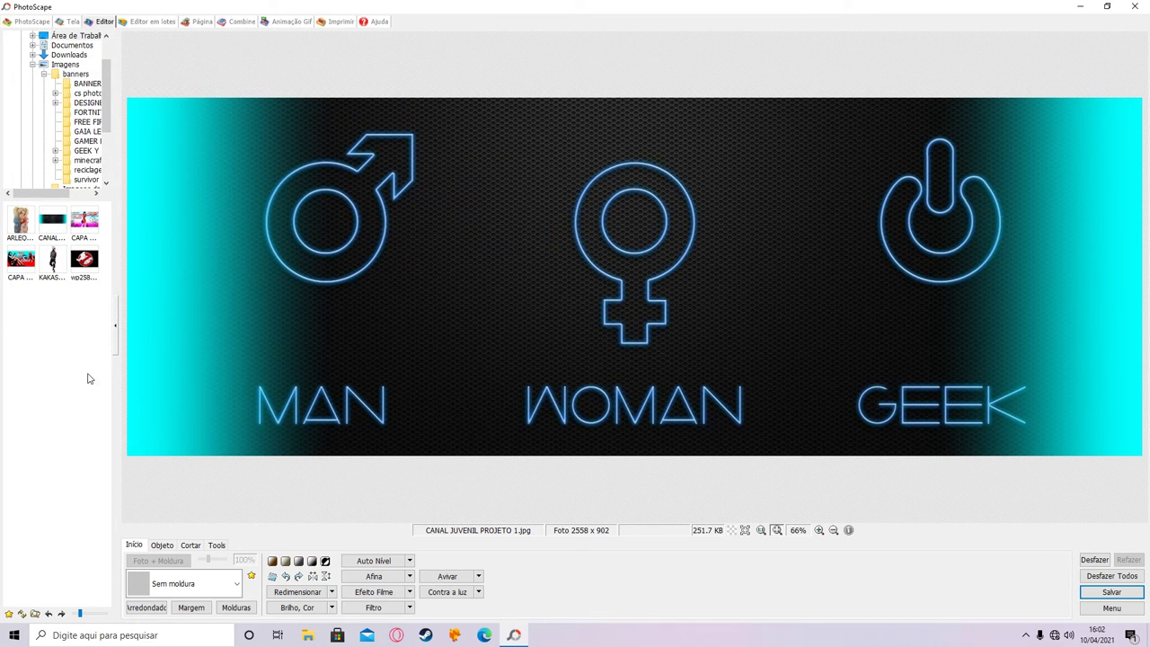
Open the banner size template régua.png from the banners folder in the editor
{"action": "left_click", "coordinate": [76, 75]}
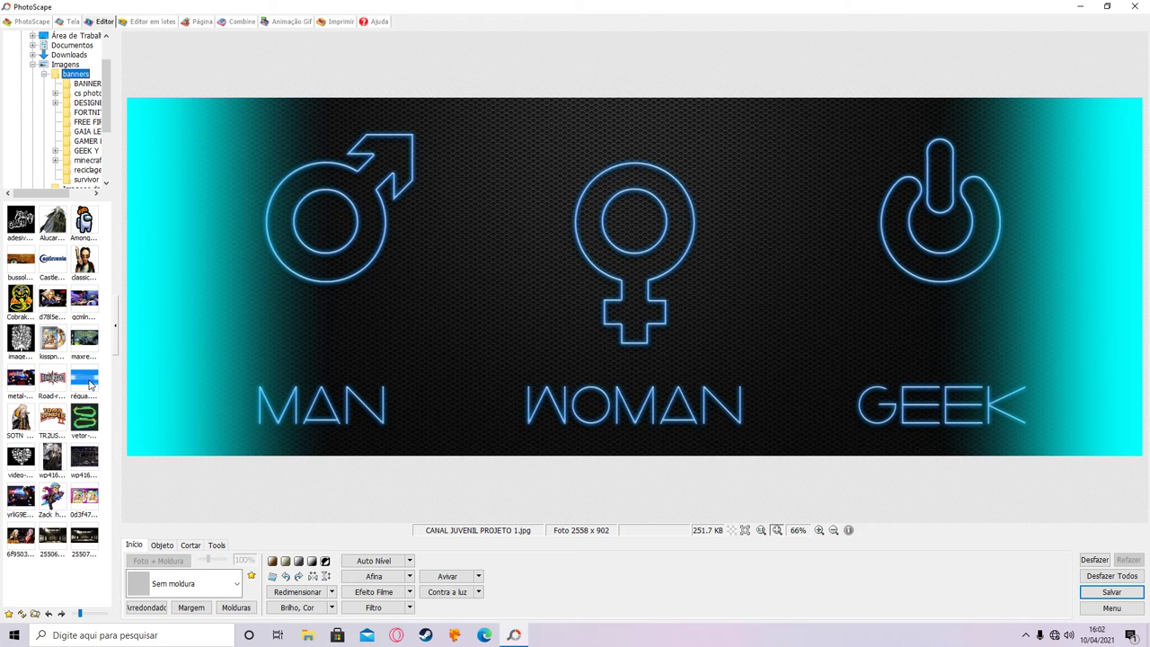
{"action": "left_click", "coordinate": [90, 384]}
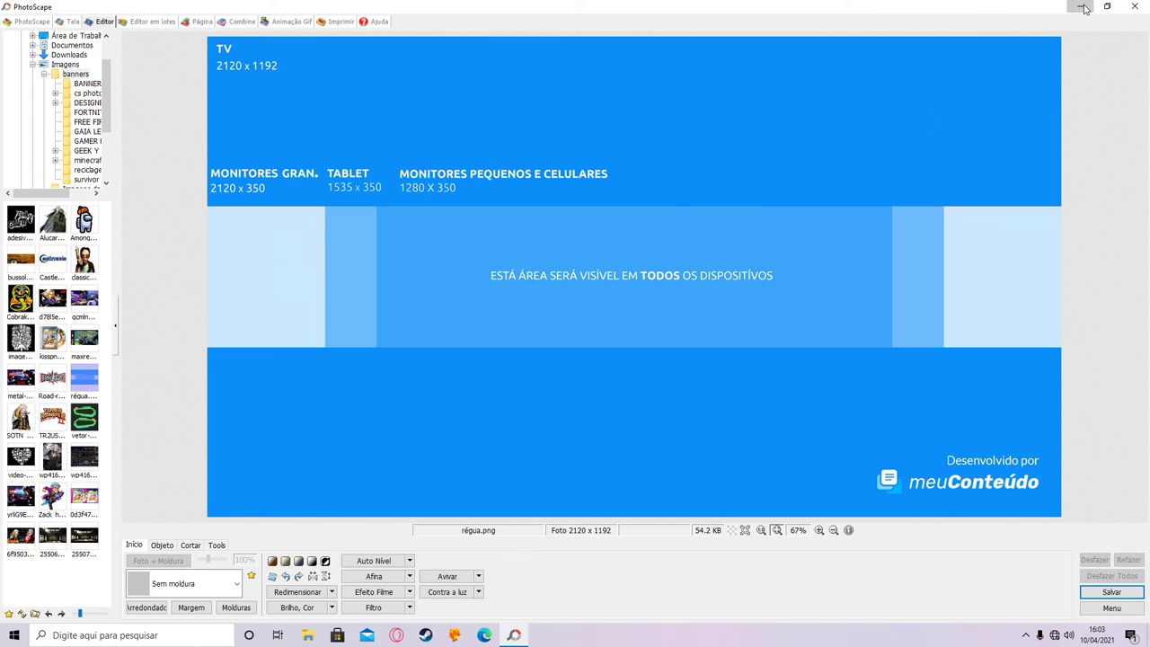
{"action": "left_click", "coordinate": [1081, 7]}
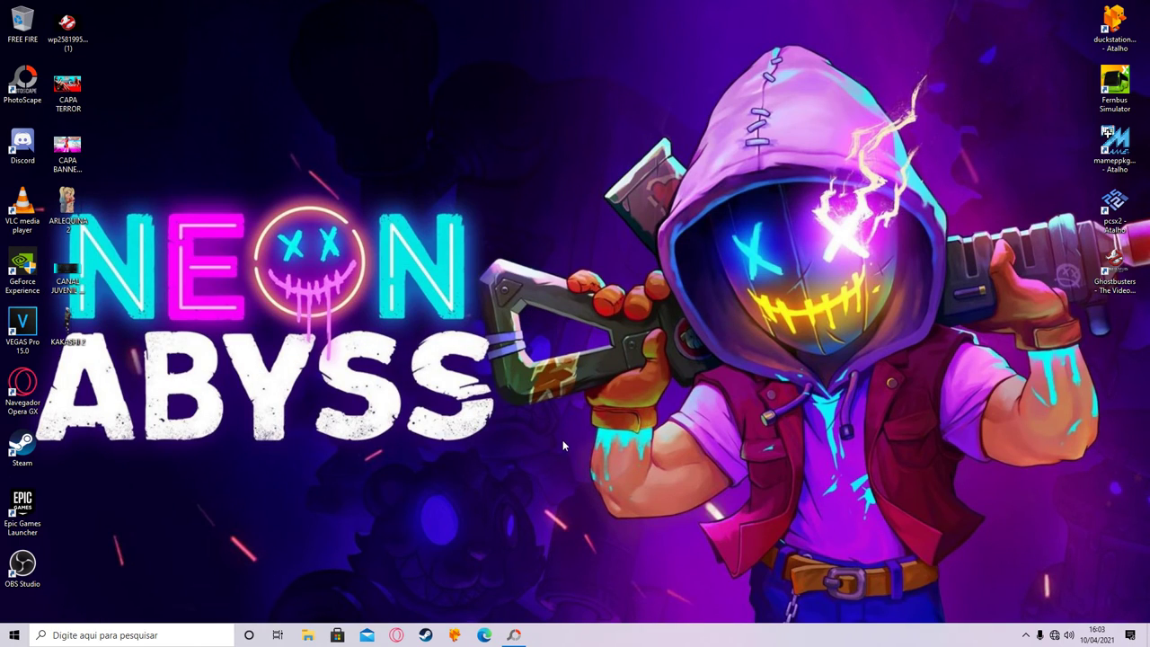
{"action": "left_click", "coordinate": [513, 634]}
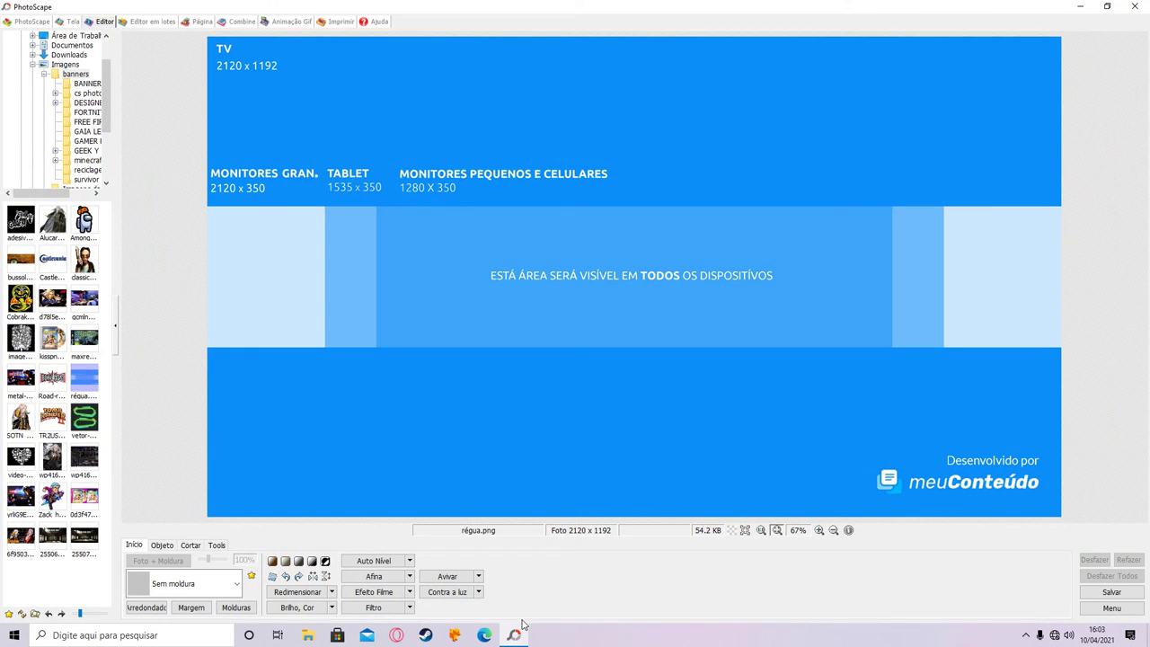
{"action": "left_click", "coordinate": [162, 544]}
{"action": "left_click", "coordinate": [132, 561]}
{"action": "left_click", "coordinate": [160, 546]}
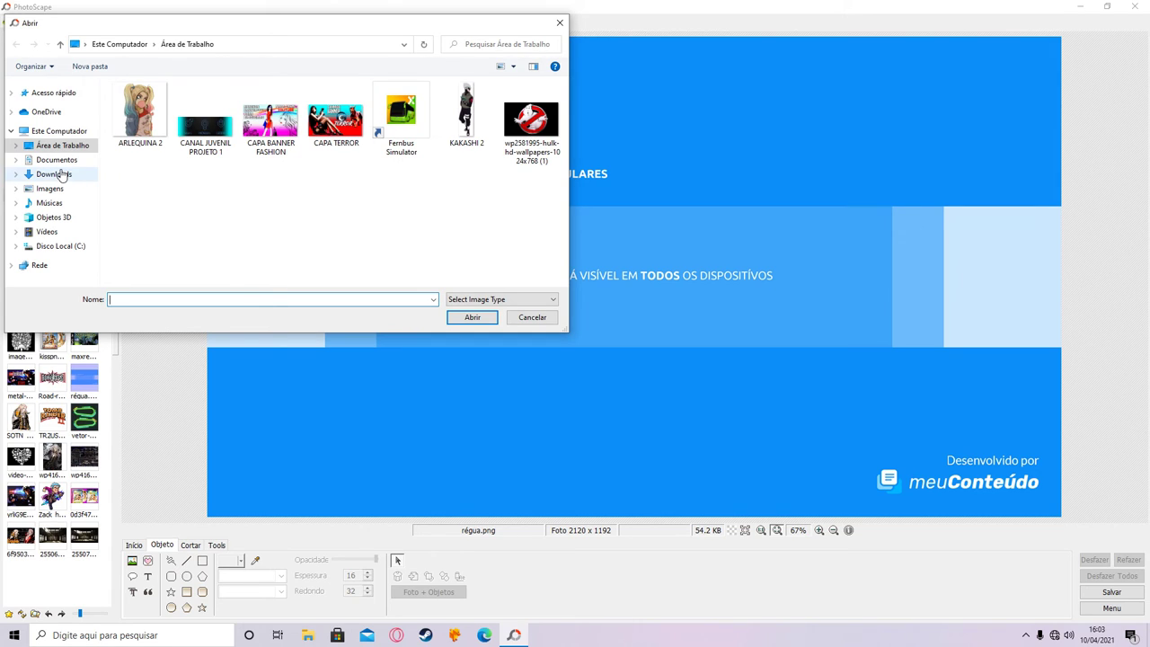
{"action": "left_click", "coordinate": [217, 128]}
{"action": "left_click", "coordinate": [458, 320]}
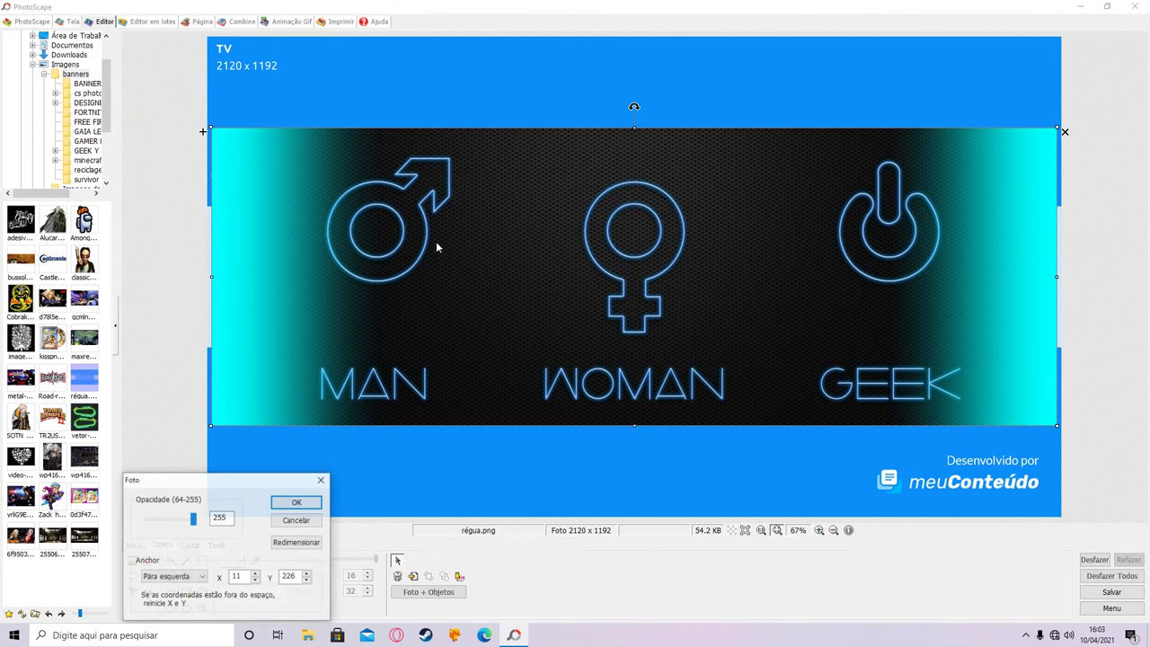
{"action": "key", "text": "Return"}
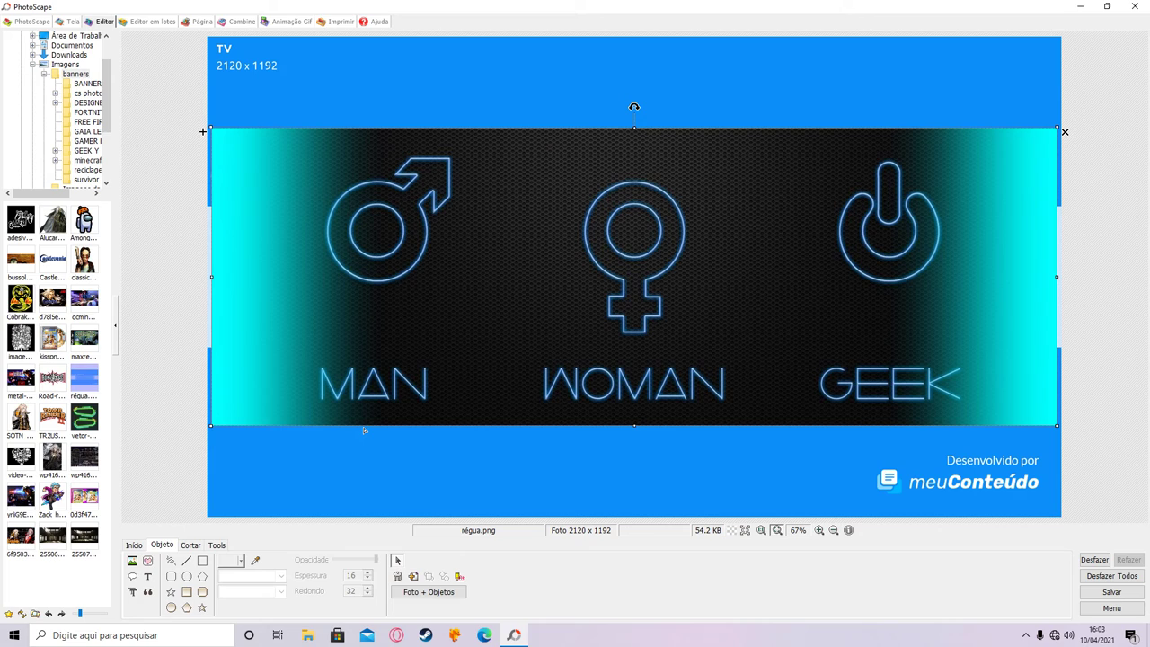
{"action": "key", "text": "Delete"}
Insert the aEAi6Ef-geek-wallpapers picture from the Imagens folder as a photo object at opacity 255
{"action": "left_click", "coordinate": [139, 563]}
{"action": "left_click", "coordinate": [166, 544]}
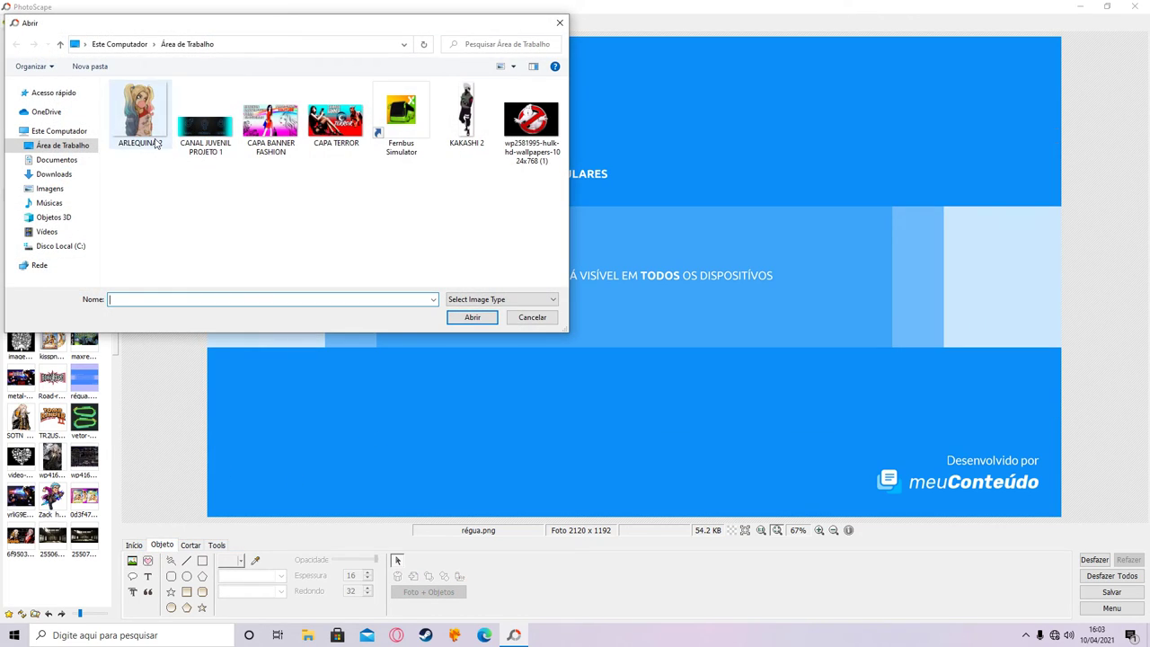
{"action": "left_click", "coordinate": [67, 189]}
{"action": "double_click", "coordinate": [154, 140]}
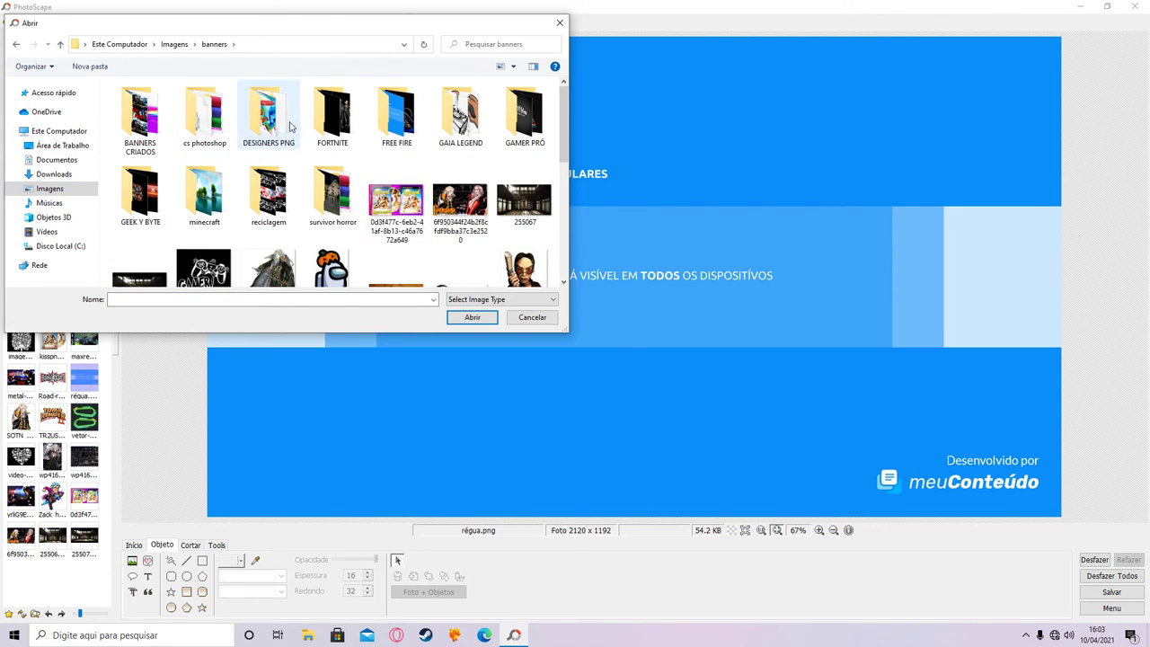
{"action": "mouse_move", "coordinate": [568, 139]}
{"action": "left_mouse_down"}
{"action": "mouse_move", "coordinate": [568, 247]}
{"action": "mouse_move", "coordinate": [570, 144]}
{"action": "left_mouse_up"}
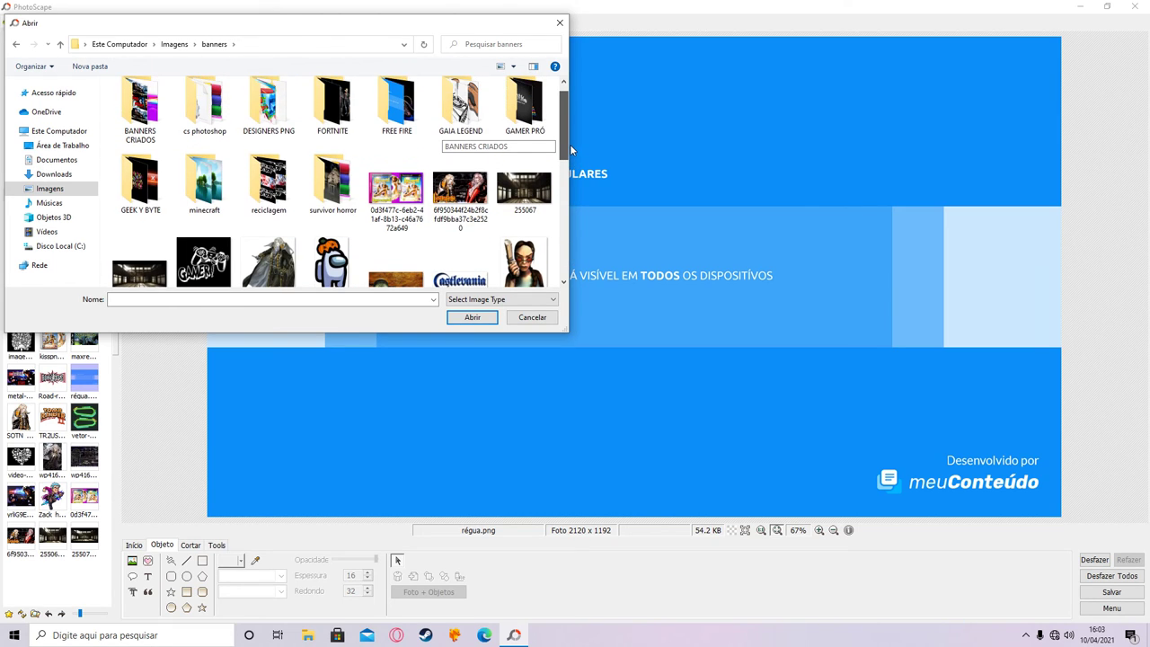
{"action": "left_click", "coordinate": [50, 189]}
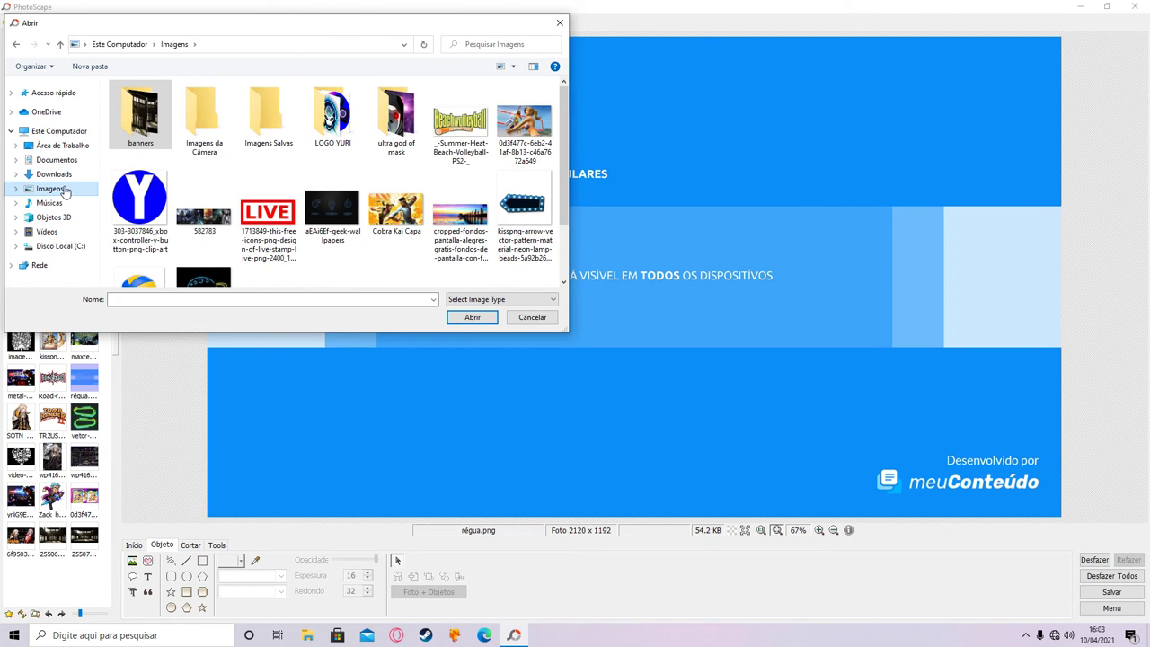
{"action": "left_click", "coordinate": [331, 211]}
{"action": "left_click", "coordinate": [471, 318]}
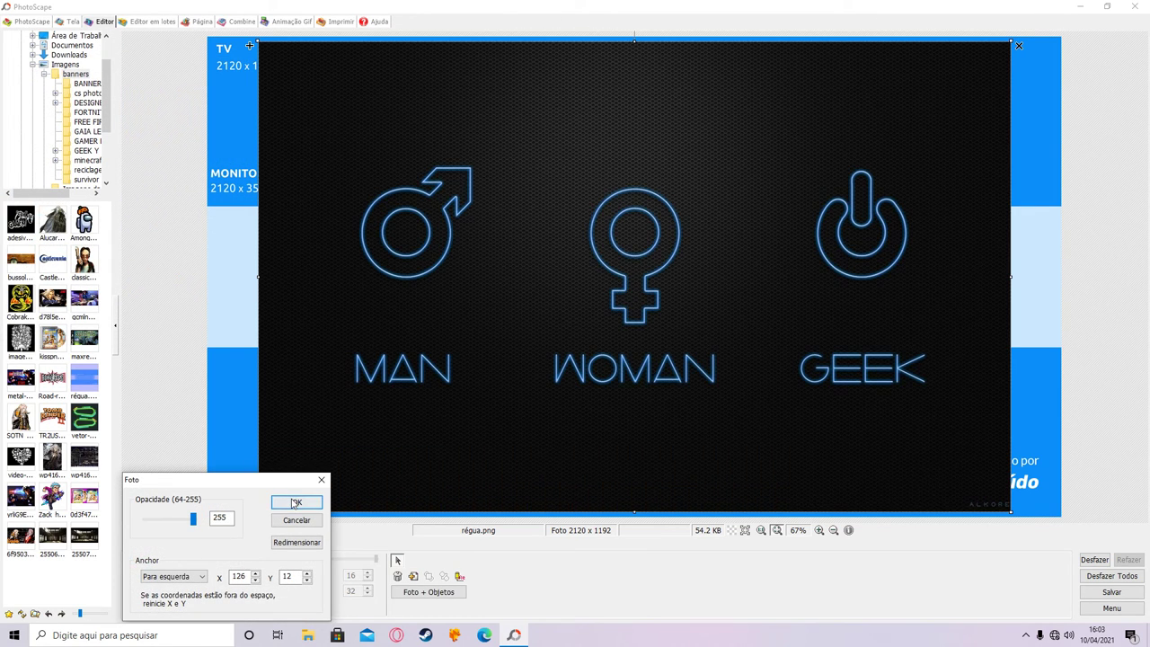
{"action": "key", "text": "Return"}
Reposition and resize the wallpaper photo to fill the template's lower blue band across the full canvas width
{"action": "left_click_drag", "start_coordinate": [418, 446], "coordinate": [366, 452]}
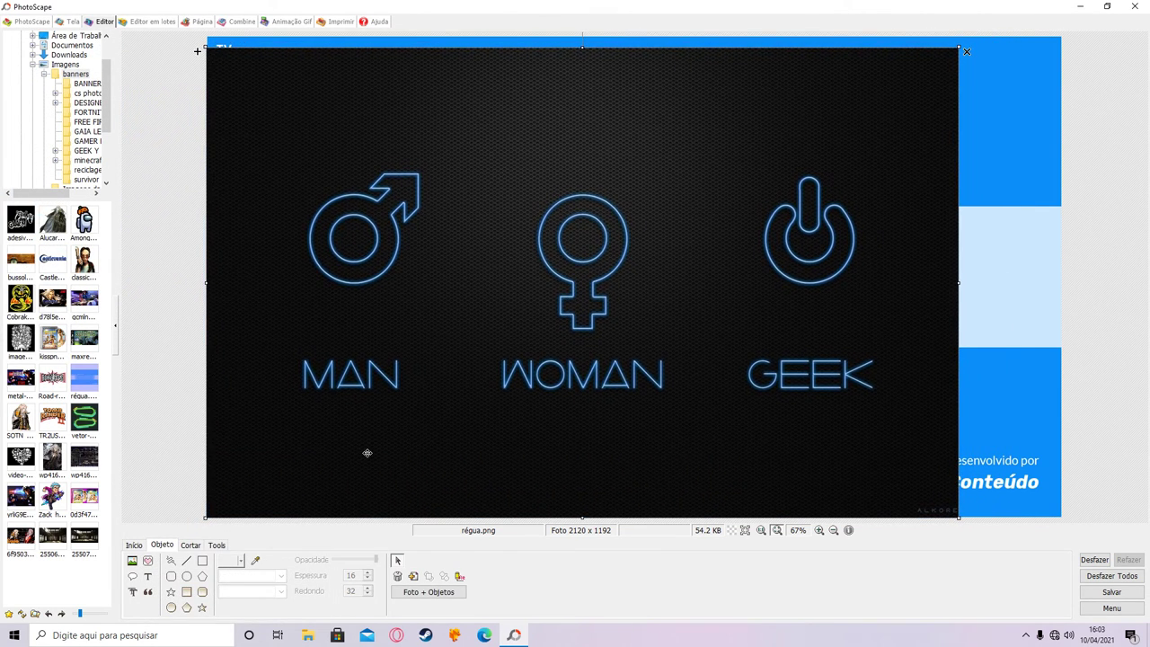
{"action": "left_click_drag", "start_coordinate": [592, 55], "coordinate": [600, 354]}
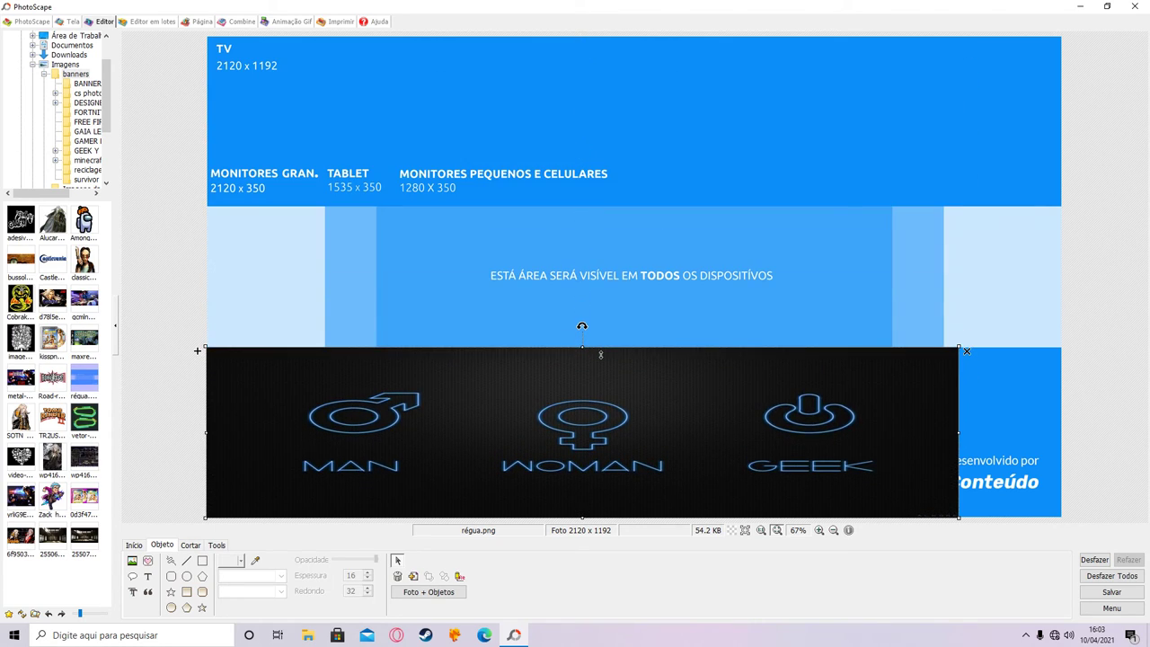
{"action": "left_click_drag", "start_coordinate": [968, 441], "coordinate": [1072, 452]}
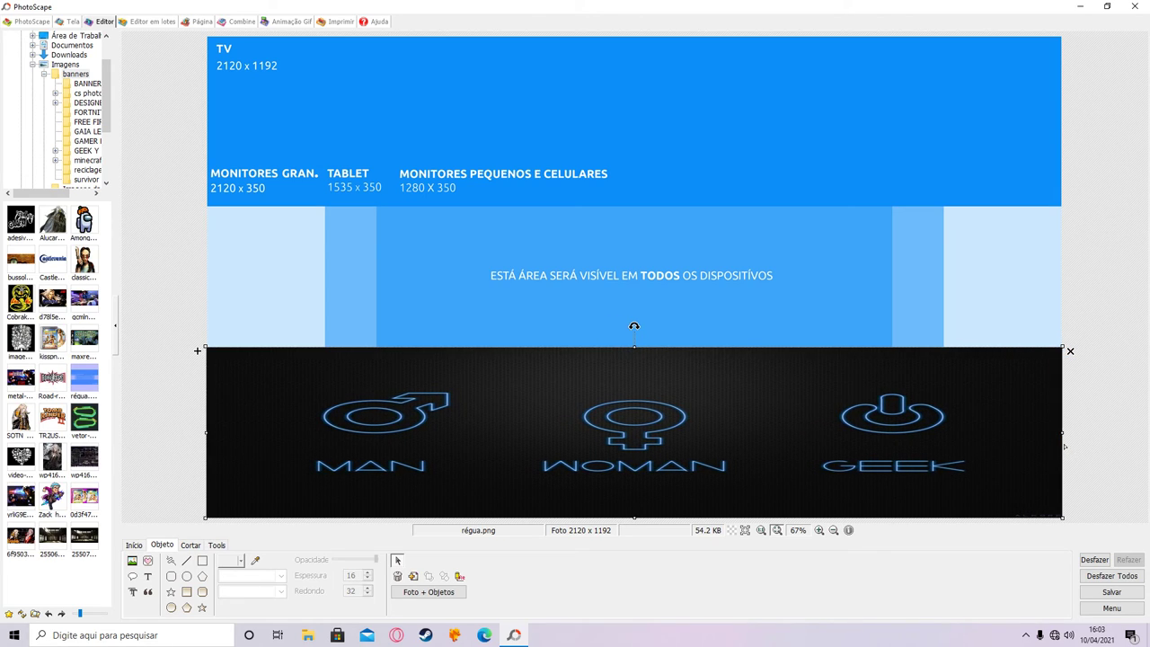
Duplicate the wallpaper strip and place the copy over the template's upper blue band
{"action": "left_click_drag", "start_coordinate": [199, 351], "coordinate": [205, 357]}
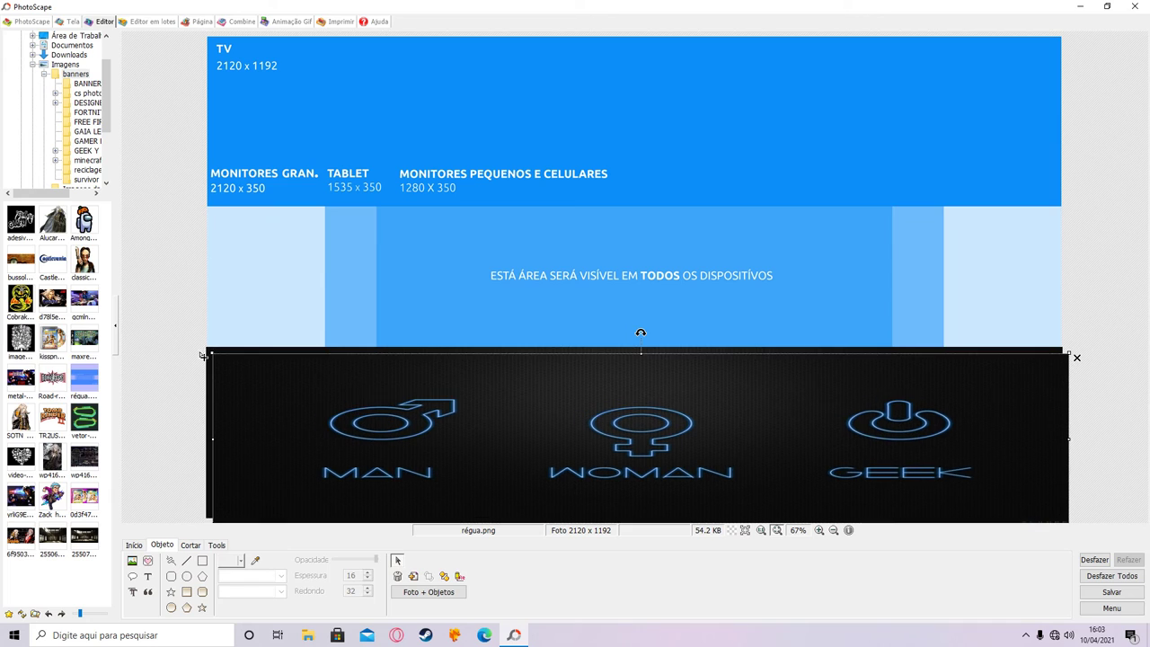
{"action": "left_click_drag", "start_coordinate": [536, 477], "coordinate": [527, 163]}
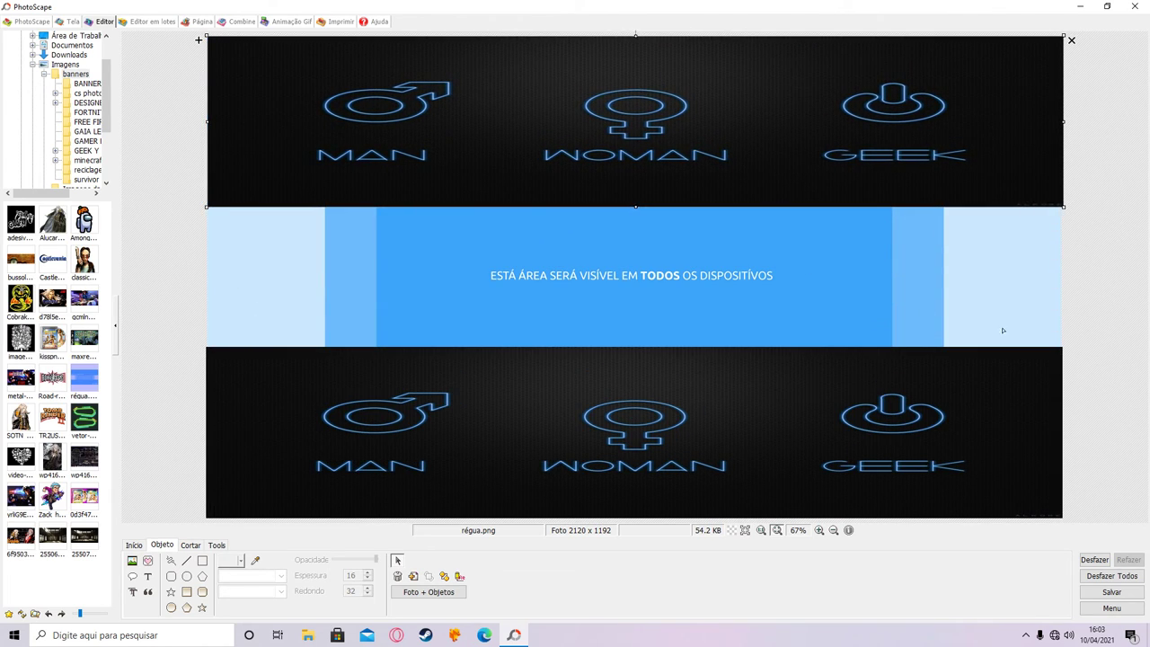
{"action": "left_click", "coordinate": [1128, 316]}
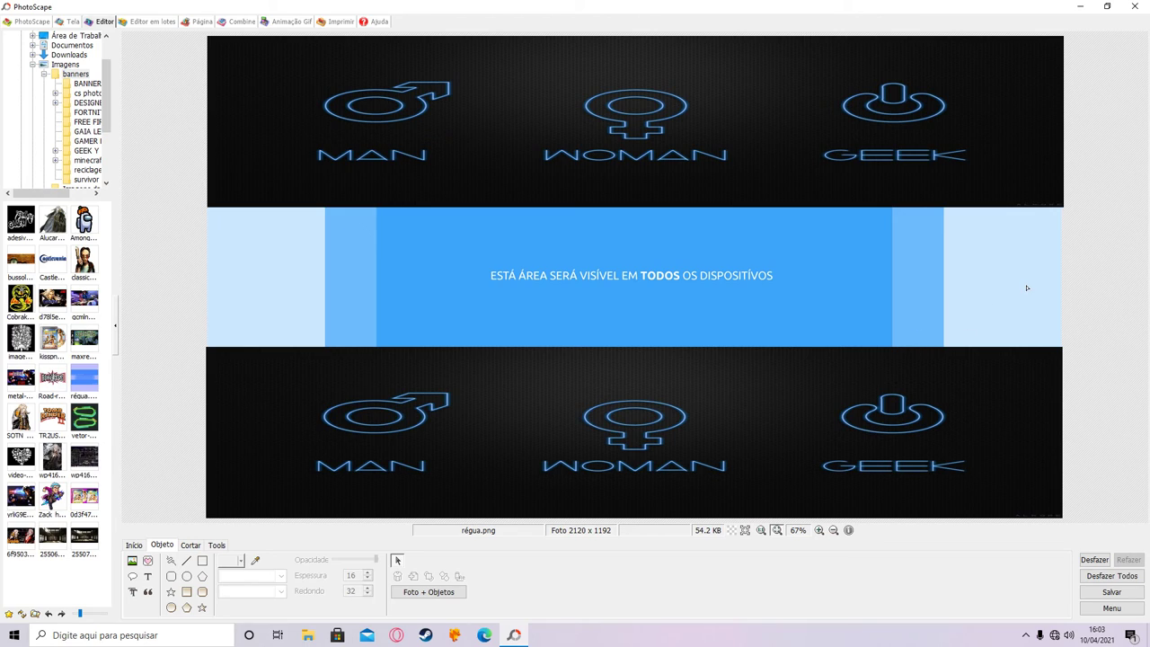
Nudge the upper wallpaper strip slightly left to line it up with the lower strip, keeping its photo settings
{"action": "left_click", "coordinate": [1049, 156]}
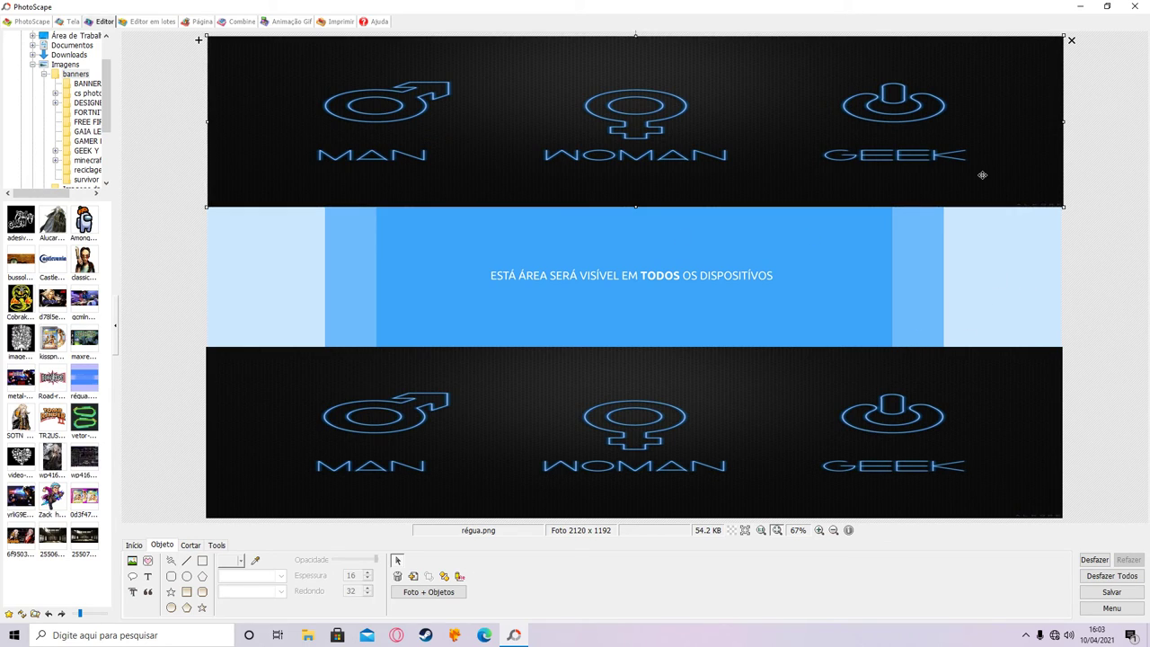
{"action": "left_click", "coordinate": [1129, 317]}
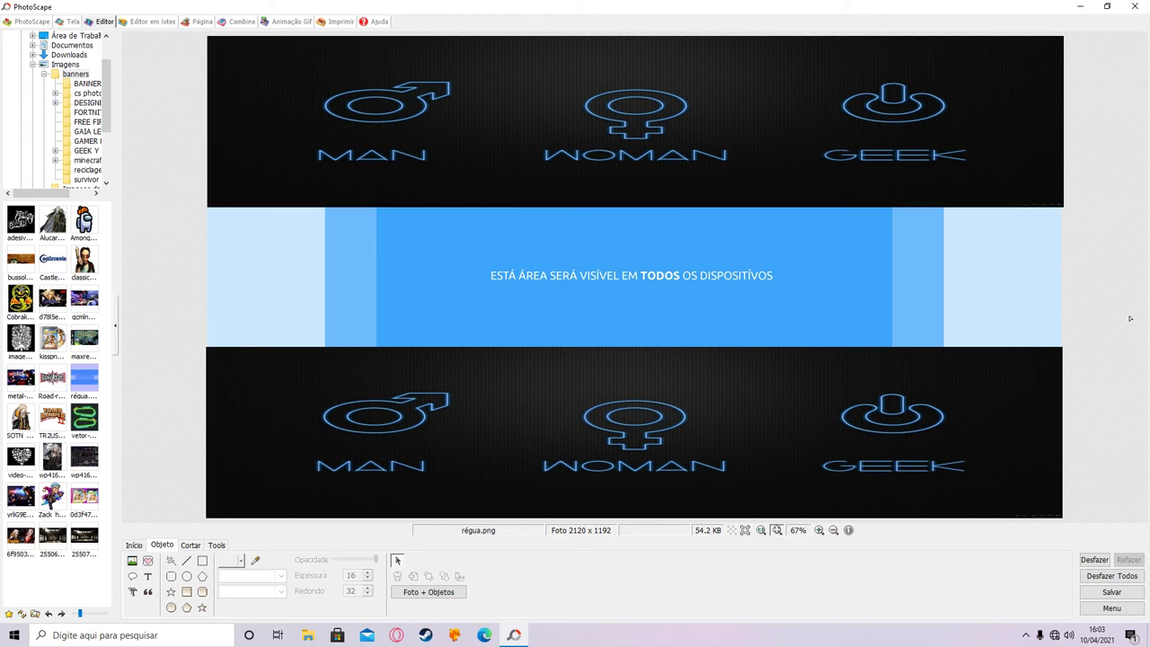
{"action": "double_click", "coordinate": [762, 152]}
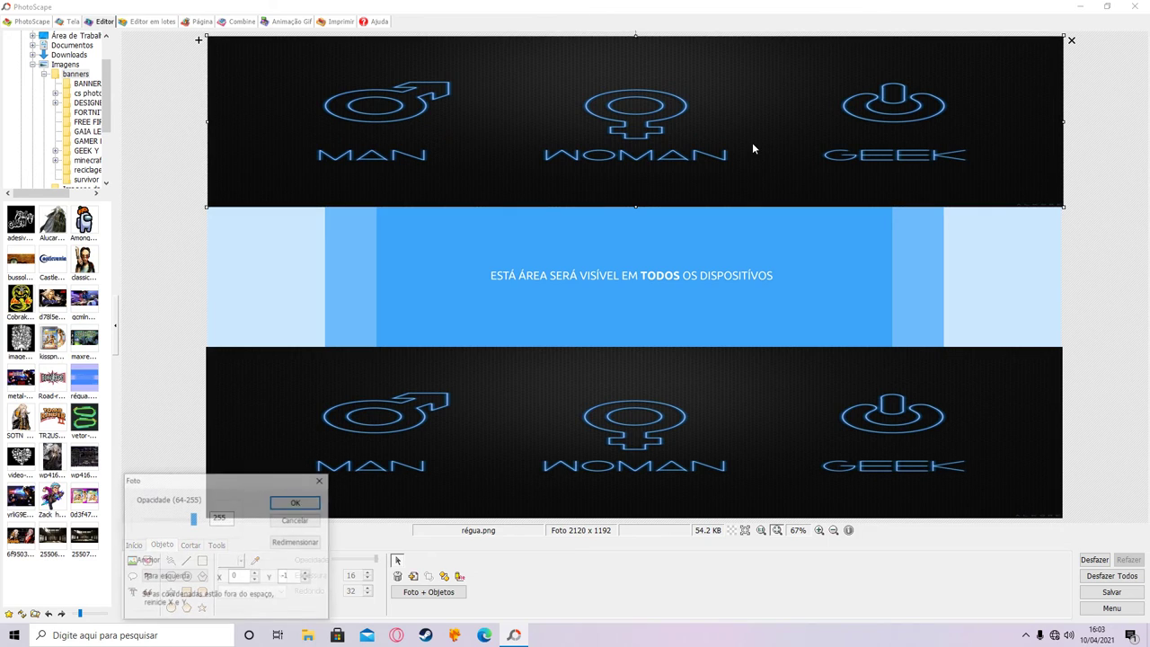
{"action": "left_click", "coordinate": [312, 501]}
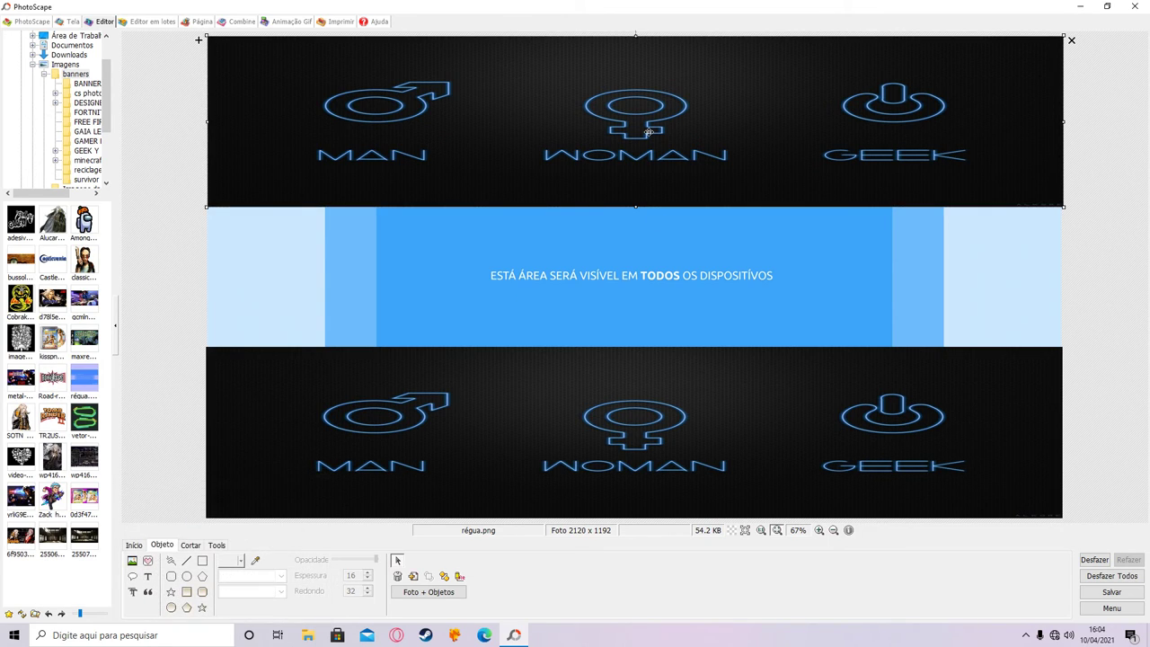
{"action": "key", "text": "Left"}
{"action": "left_click", "coordinate": [155, 423]}
Insert the ARLEQUINA 2 picture from the desktop folder at opacity 255 and move it to the lower left of the banner
{"action": "left_click", "coordinate": [132, 560]}
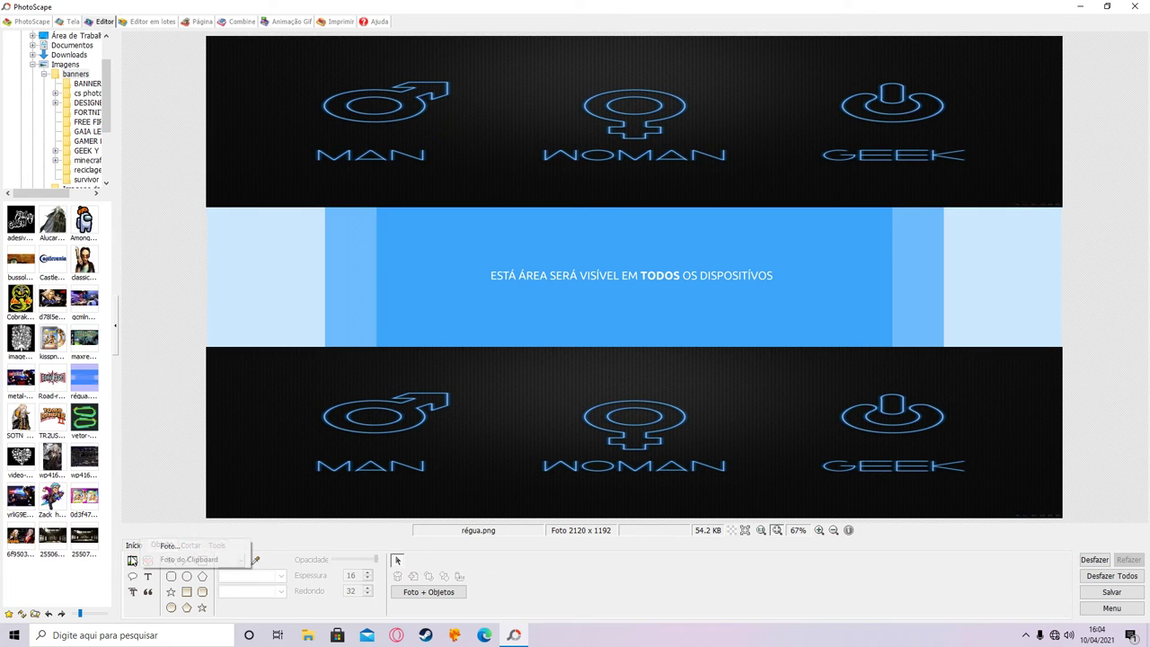
{"action": "left_click", "coordinate": [165, 545]}
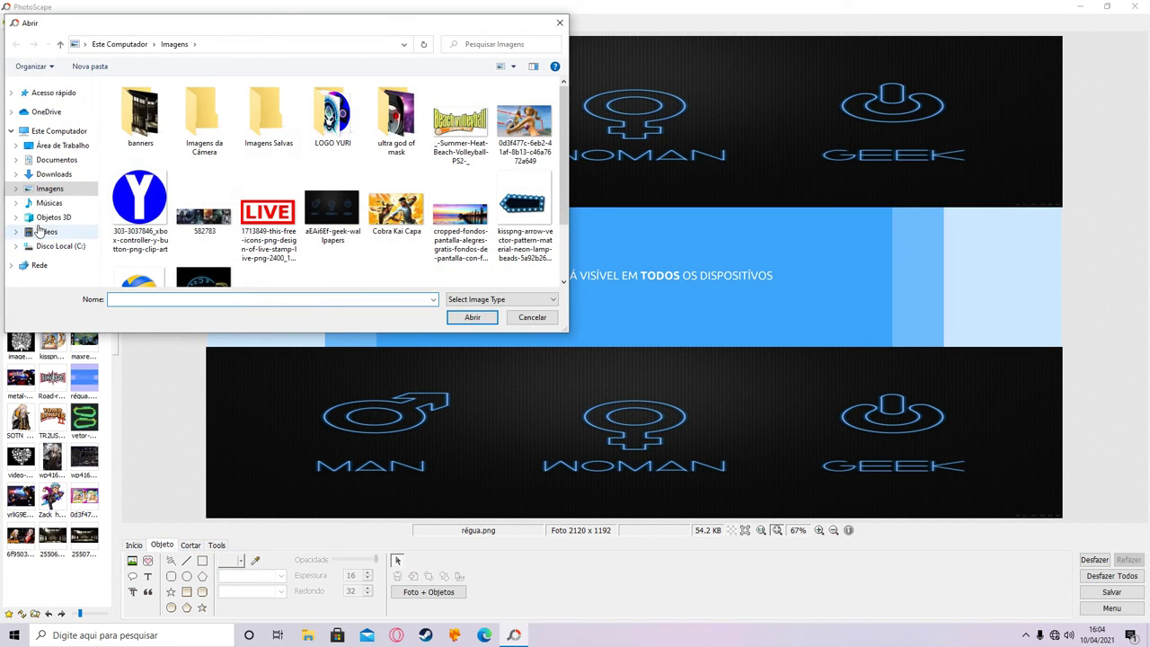
{"action": "left_click", "coordinate": [50, 187]}
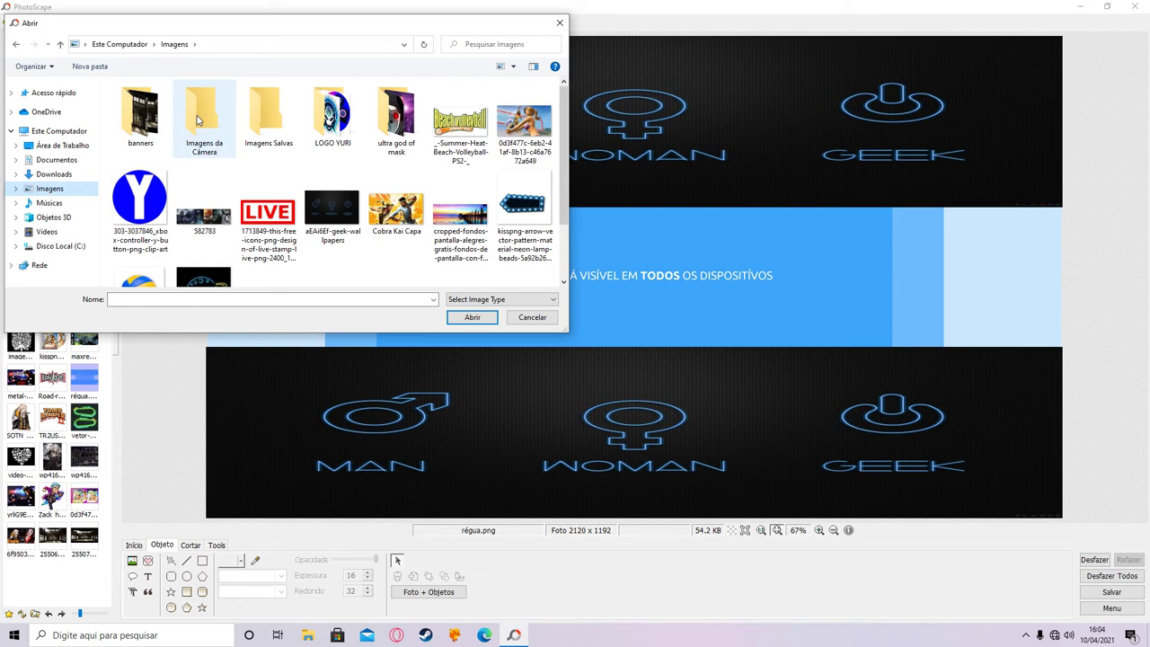
{"action": "double_click", "coordinate": [139, 115]}
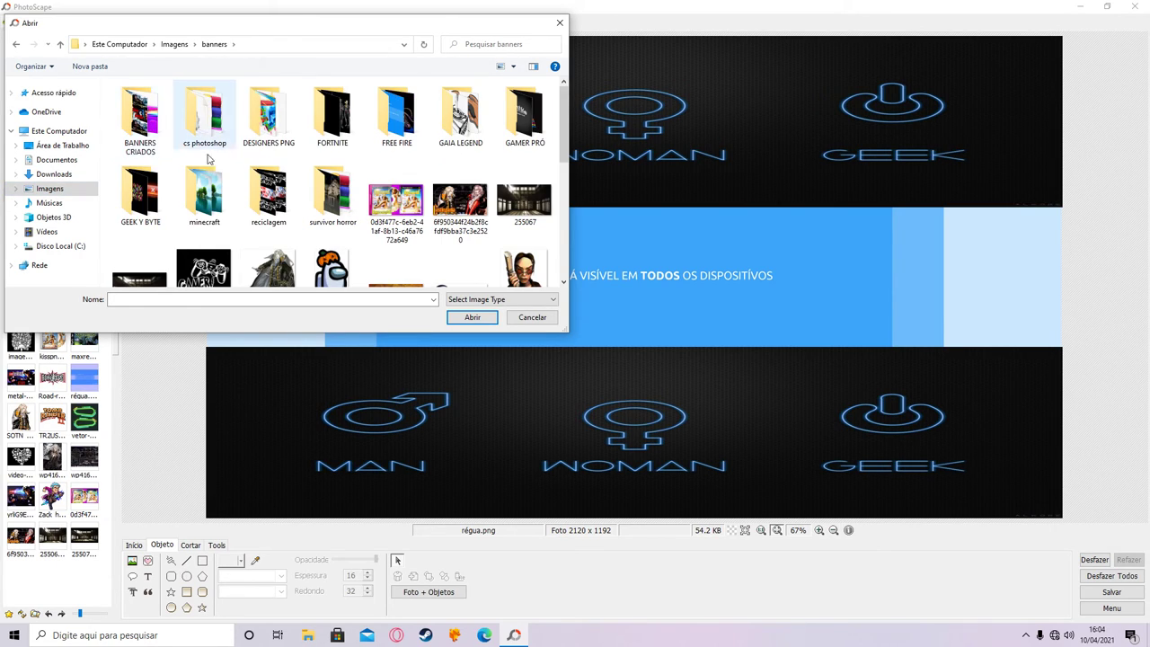
{"action": "double_click", "coordinate": [267, 115]}
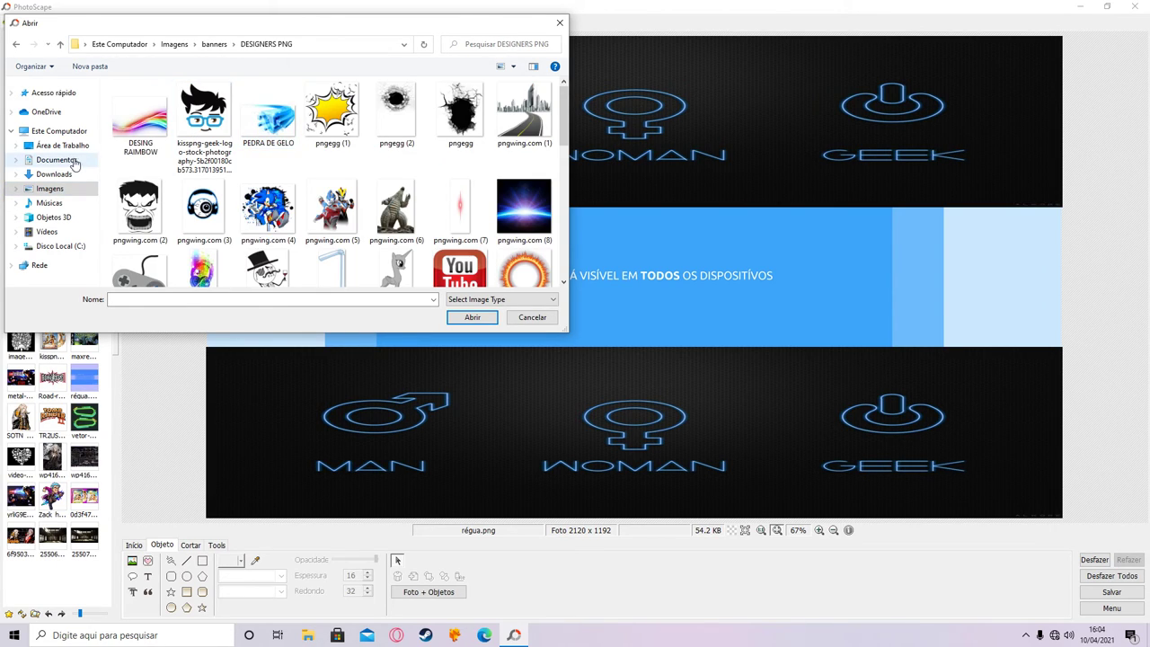
{"action": "left_click", "coordinate": [72, 148]}
{"action": "left_click", "coordinate": [139, 112]}
{"action": "left_click", "coordinate": [453, 323]}
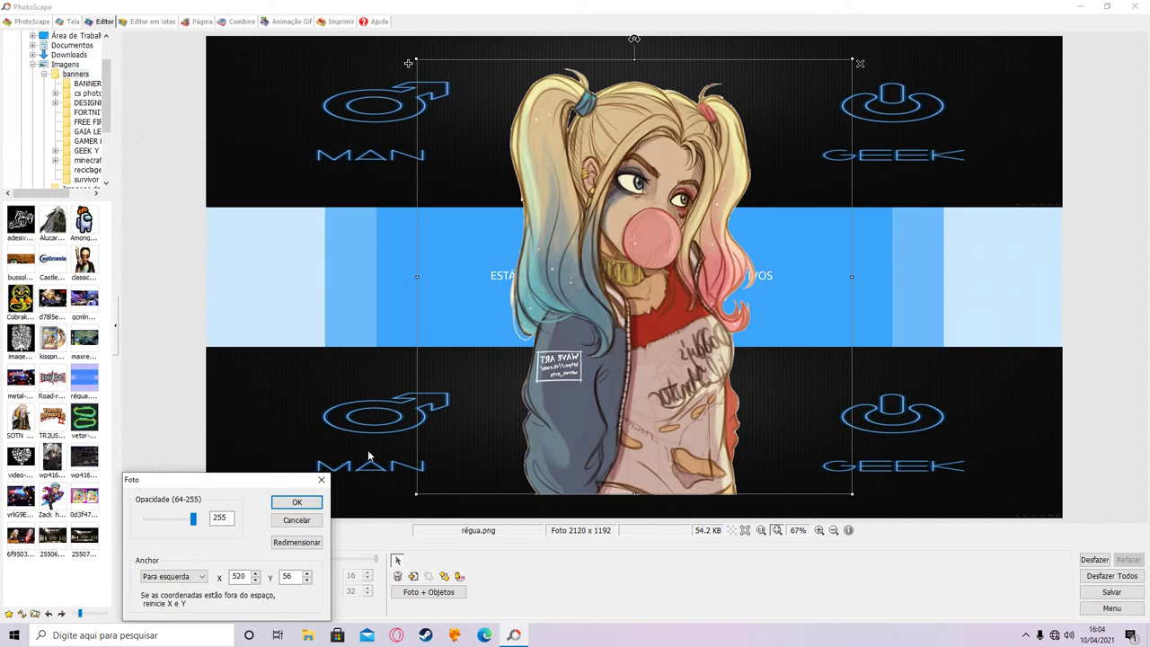
{"action": "left_click", "coordinate": [297, 502]}
{"action": "left_click_drag", "start_coordinate": [539, 434], "coordinate": [274, 455]}
{"action": "left_click_drag", "start_coordinate": [342, 407], "coordinate": [330, 406]}
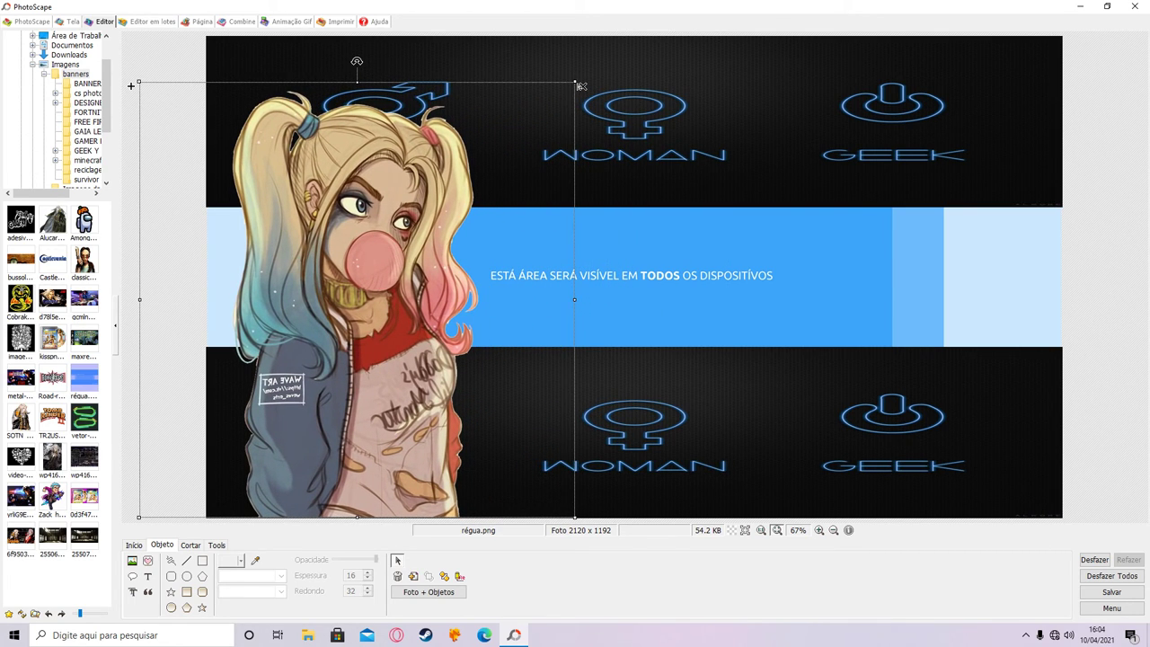
Scale down the ARLEQUINA 2 picture and place it at the banner's lower left, slightly past the canvas edge
{"action": "left_click_drag", "start_coordinate": [571, 97], "coordinate": [438, 186]}
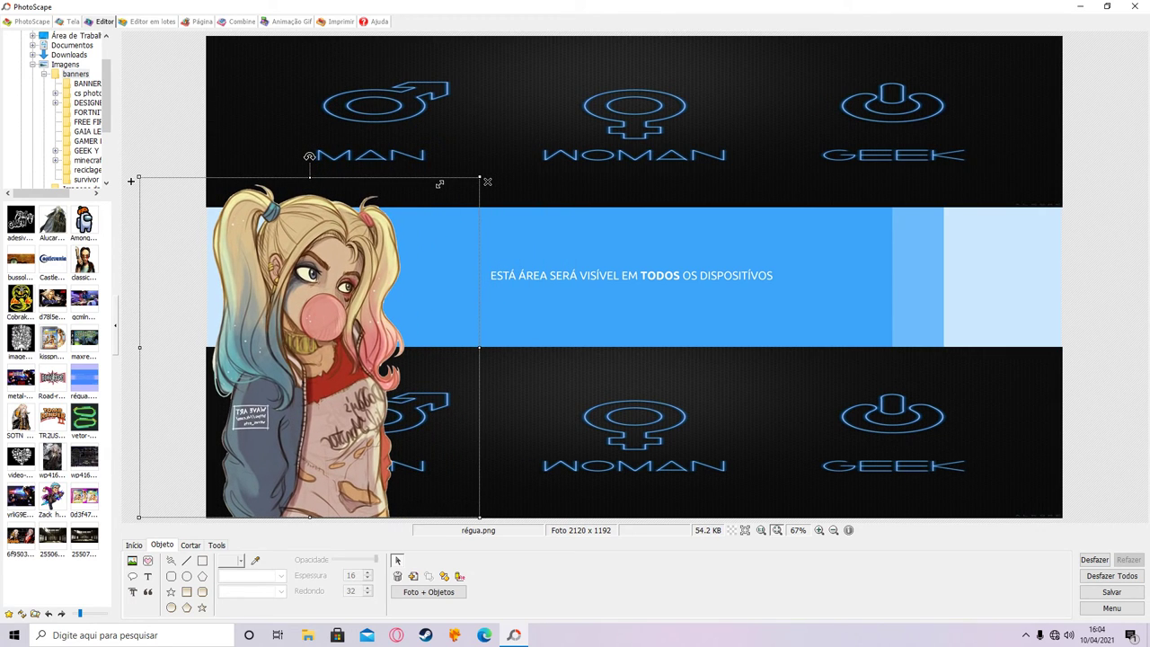
{"action": "left_click_drag", "start_coordinate": [365, 412], "coordinate": [343, 417]}
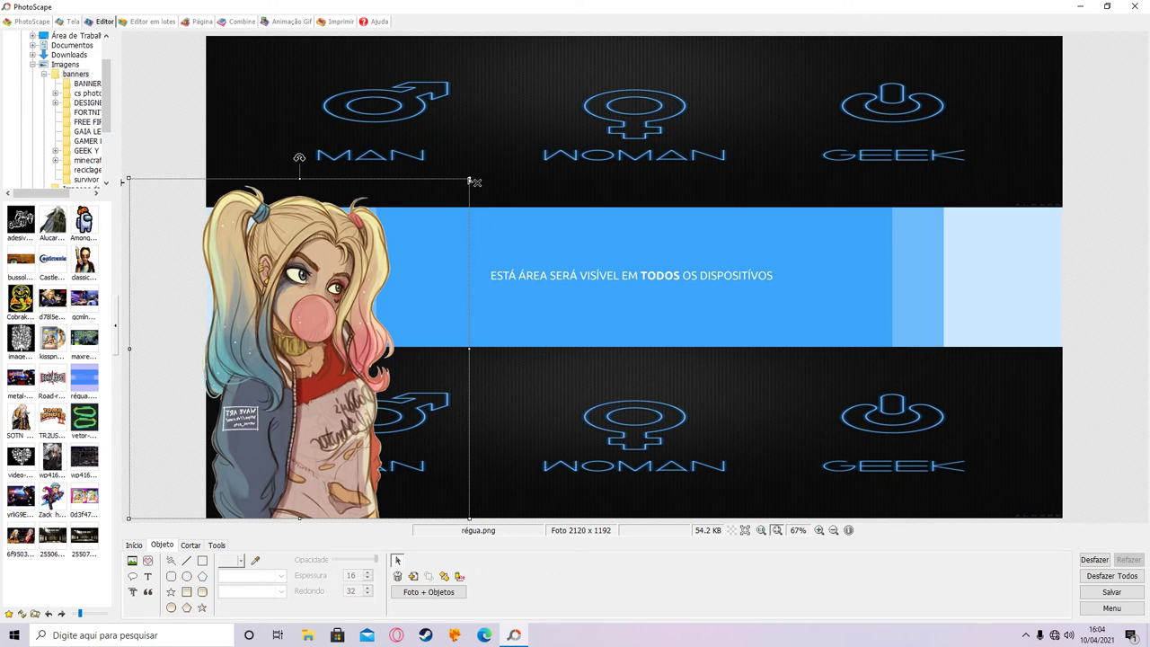
{"action": "left_click_drag", "start_coordinate": [477, 183], "coordinate": [518, 156]}
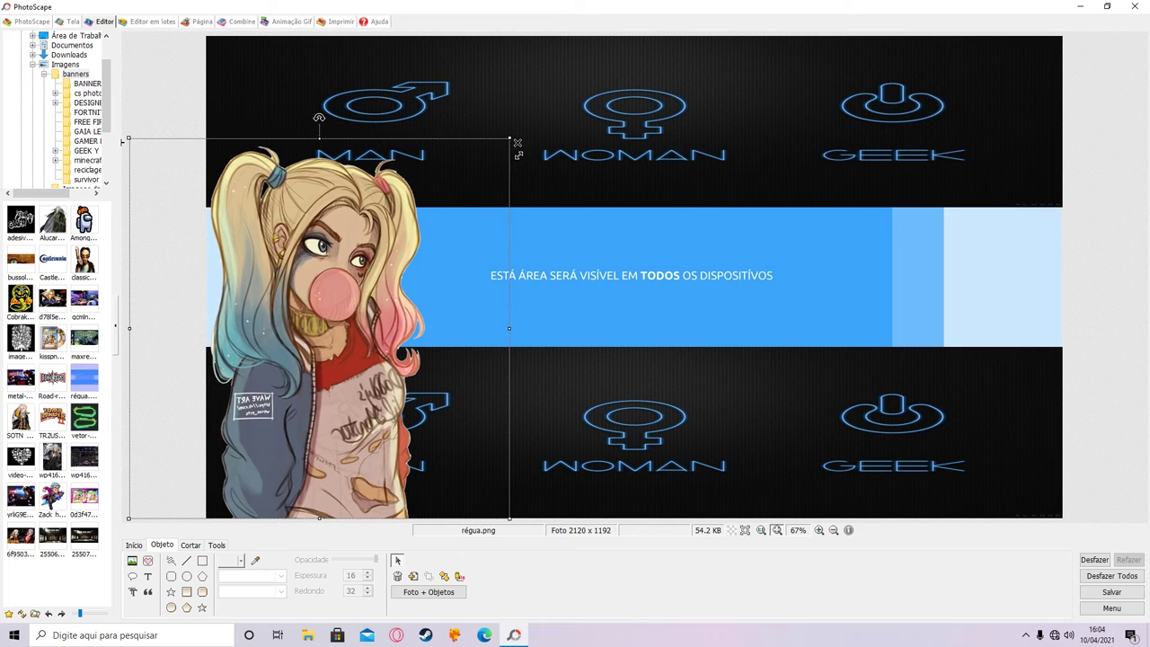
{"action": "left_click_drag", "start_coordinate": [368, 377], "coordinate": [348, 389]}
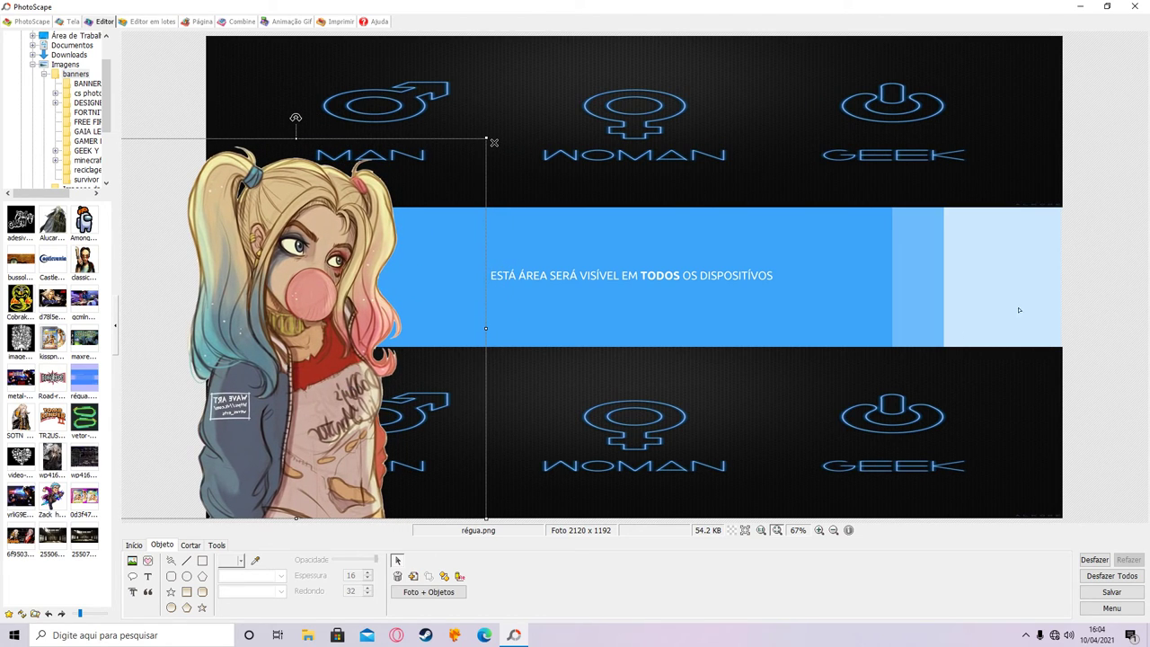
{"action": "left_click", "coordinate": [1117, 189]}
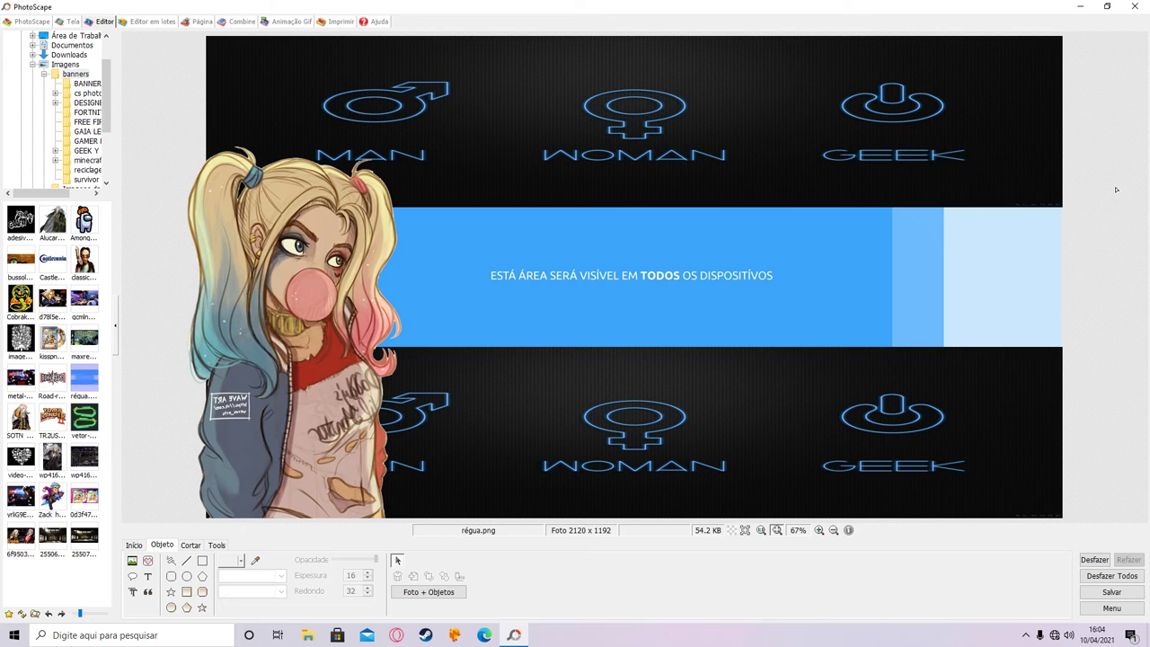
Apply the Linear Gradiente filter in cyan with direction Esquerdo and a range of 180%
{"action": "left_click", "coordinate": [133, 544]}
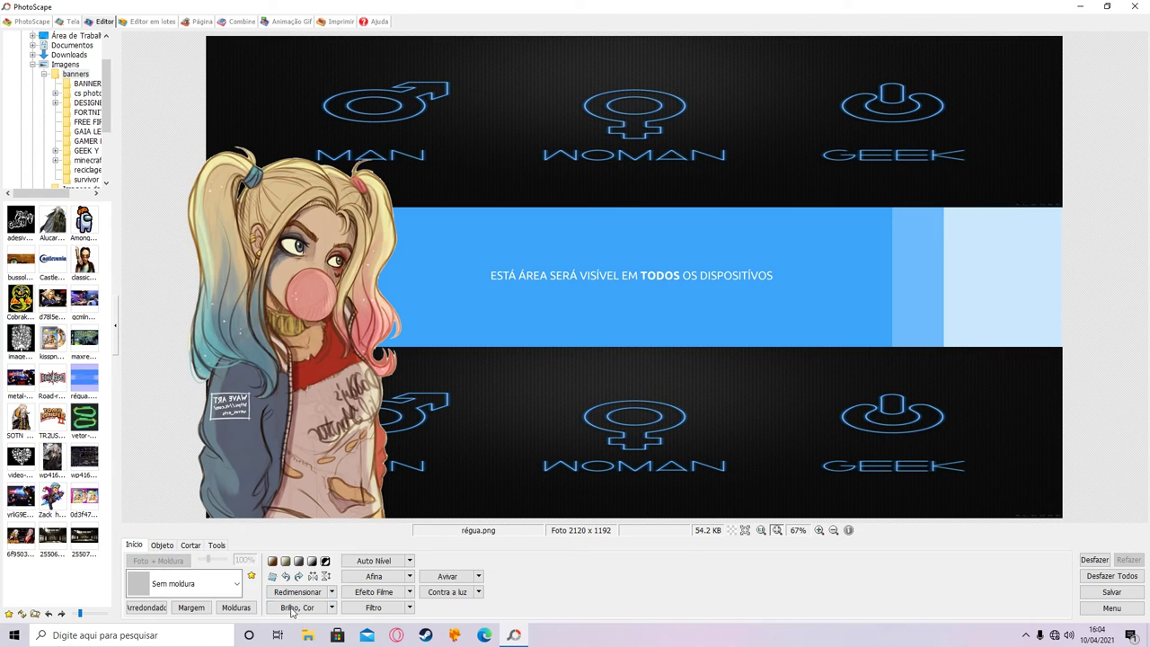
{"action": "left_click", "coordinate": [385, 610]}
{"action": "left_click", "coordinate": [491, 329]}
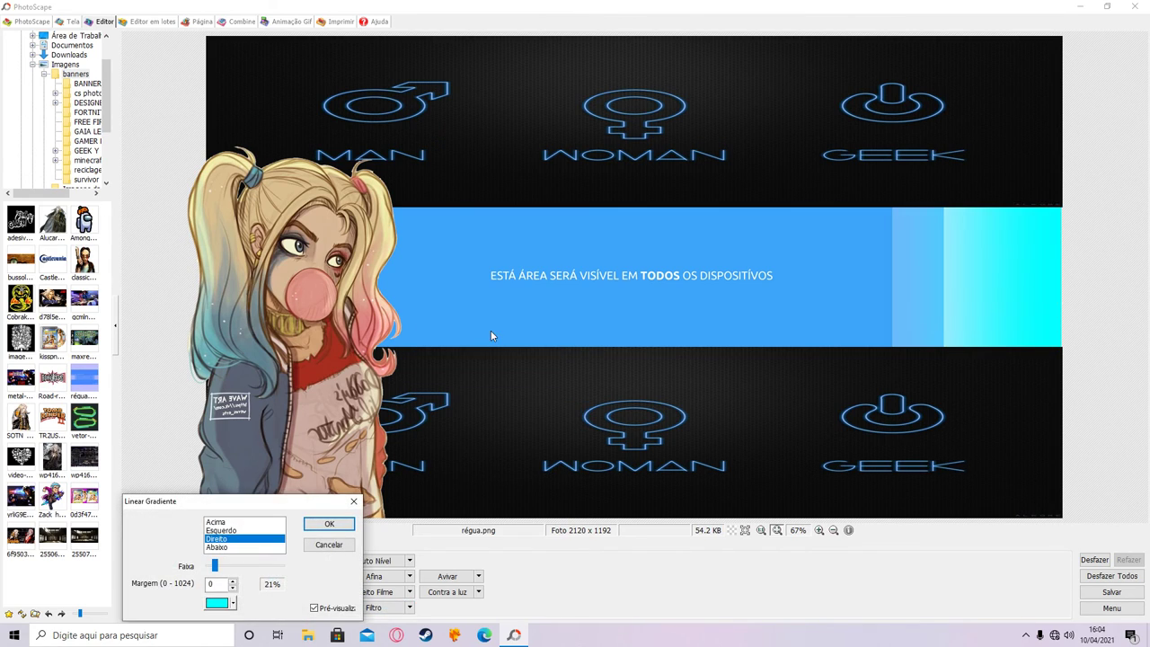
{"action": "left_click", "coordinate": [228, 531]}
{"action": "left_click_drag", "start_coordinate": [215, 565], "coordinate": [280, 565]}
{"action": "left_click", "coordinate": [329, 522]}
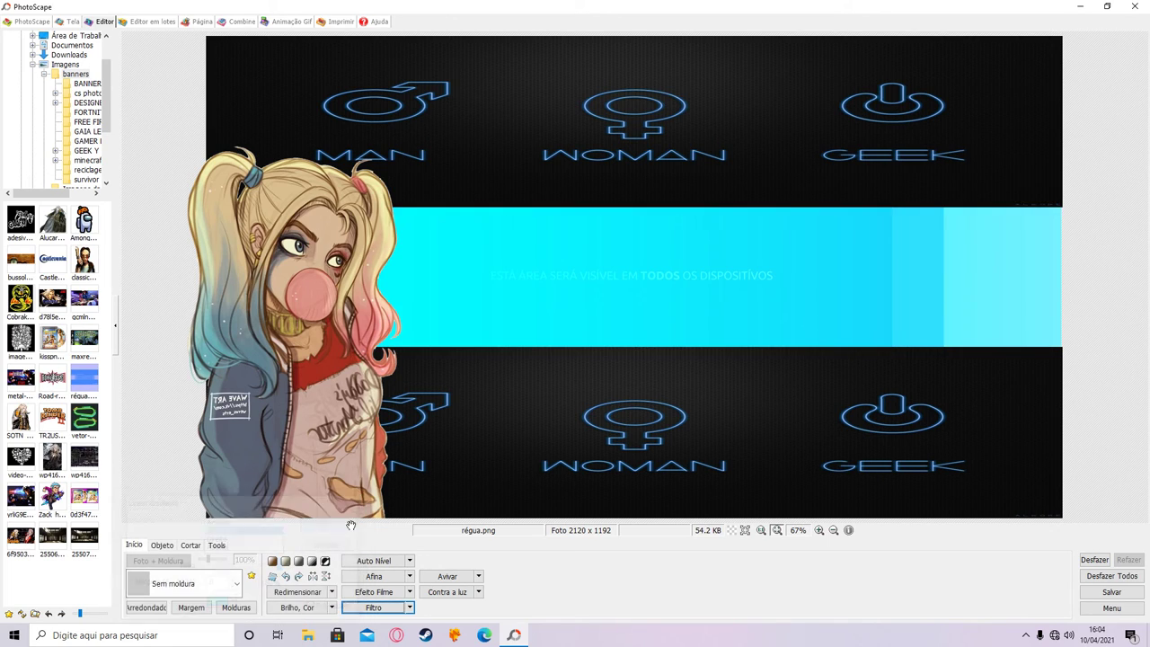
Apply the cyan Esquerdo linear gradient at 180% once more to strengthen the colour over the middle band
{"action": "left_click", "coordinate": [373, 611]}
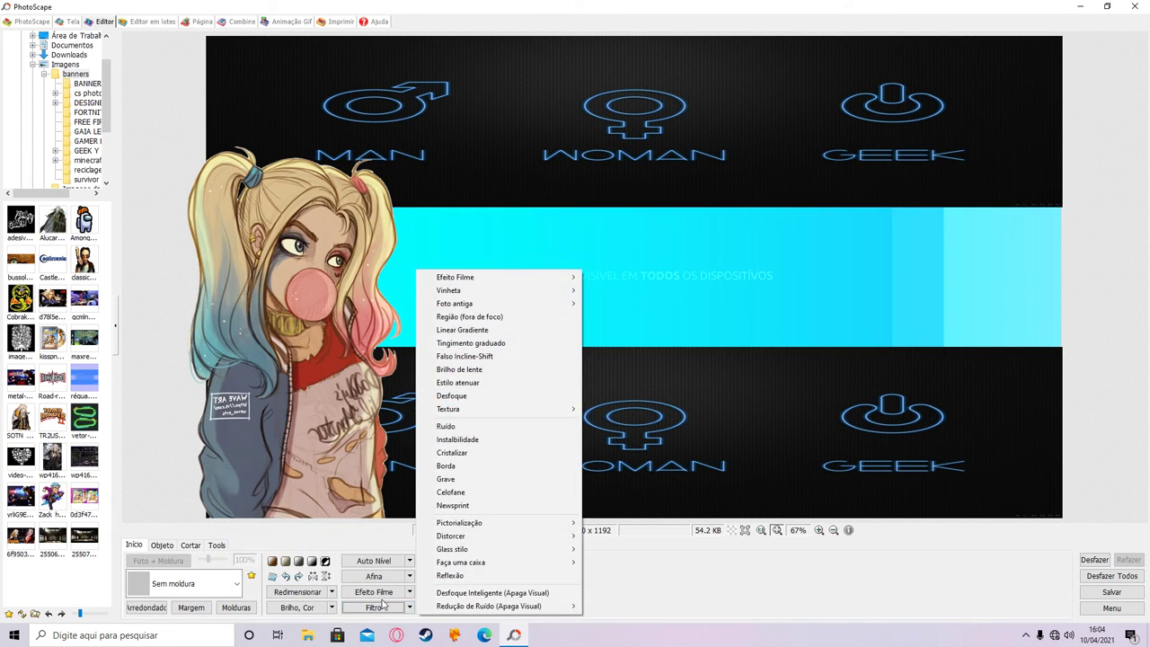
{"action": "left_click", "coordinate": [482, 329]}
{"action": "left_click", "coordinate": [329, 524]}
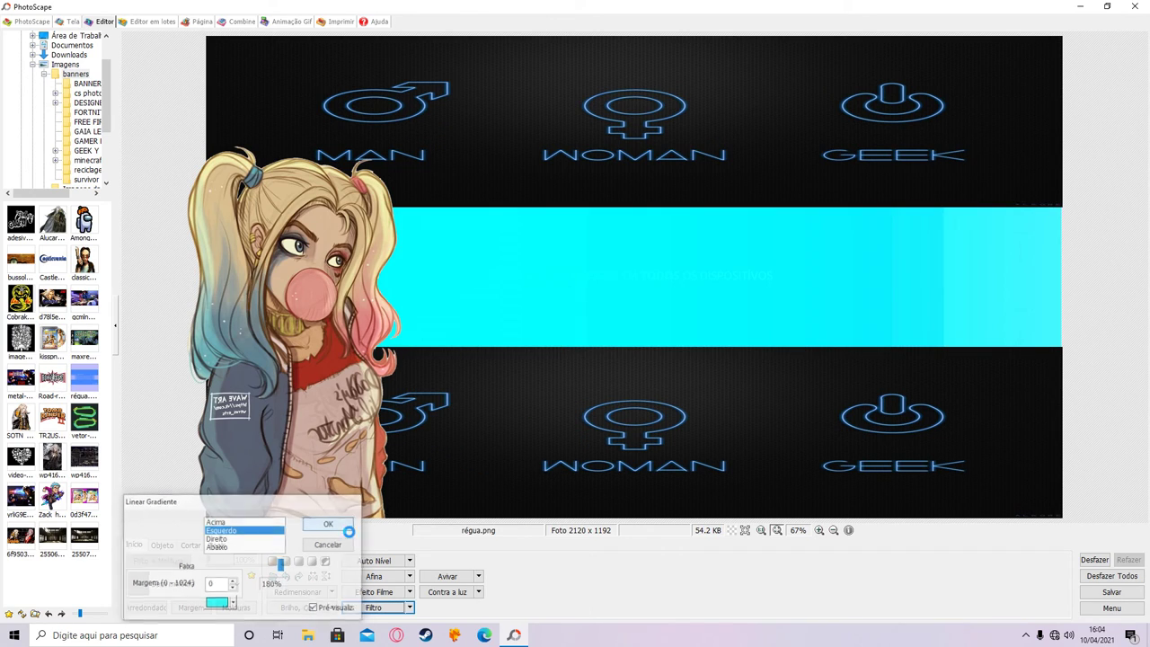
Apply the cyan linear gradient twice with direction Direito at 180% to cover the template's middle band completely
{"action": "left_click", "coordinate": [381, 610]}
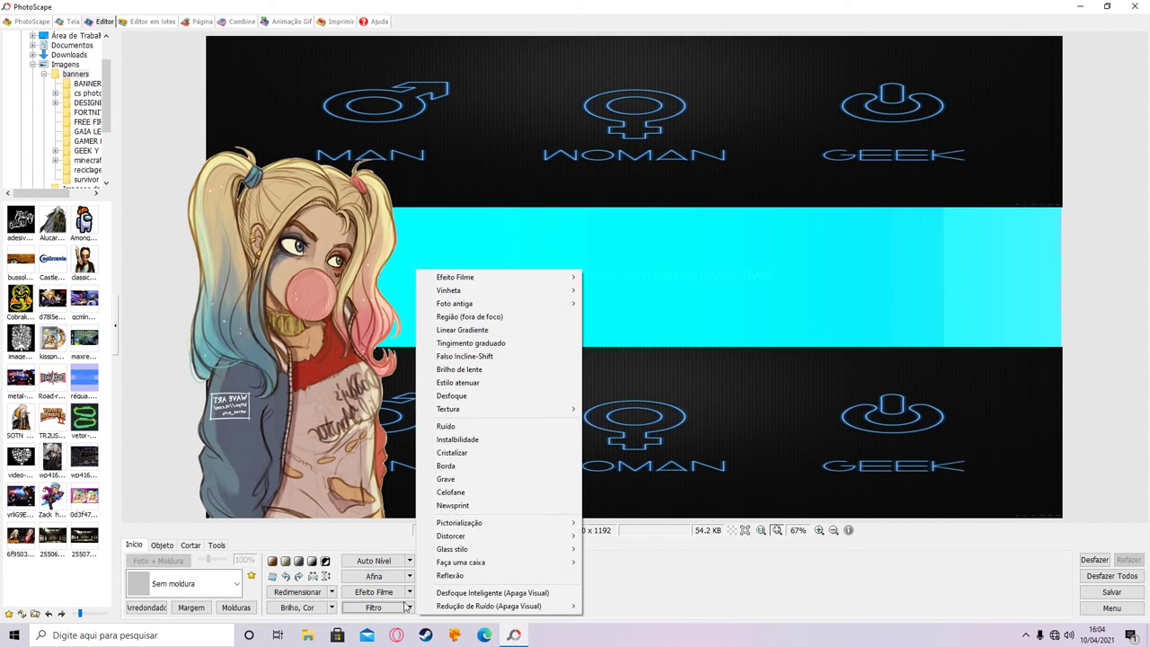
{"action": "left_click", "coordinate": [483, 330]}
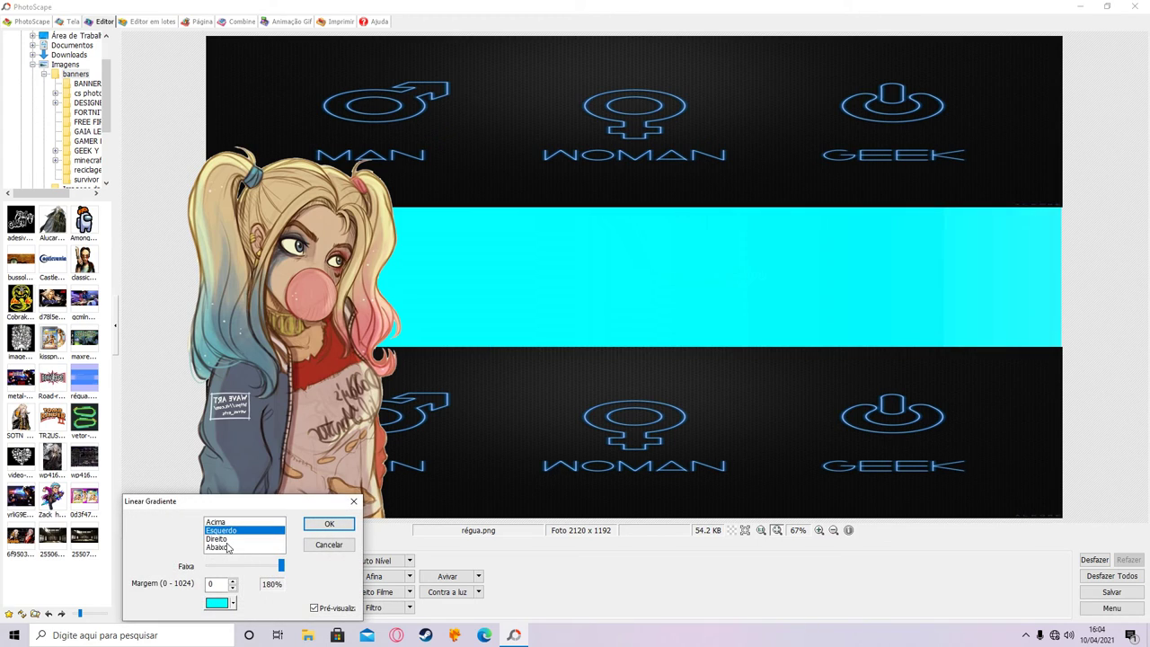
{"action": "left_click", "coordinate": [229, 547]}
{"action": "left_click", "coordinate": [328, 523]}
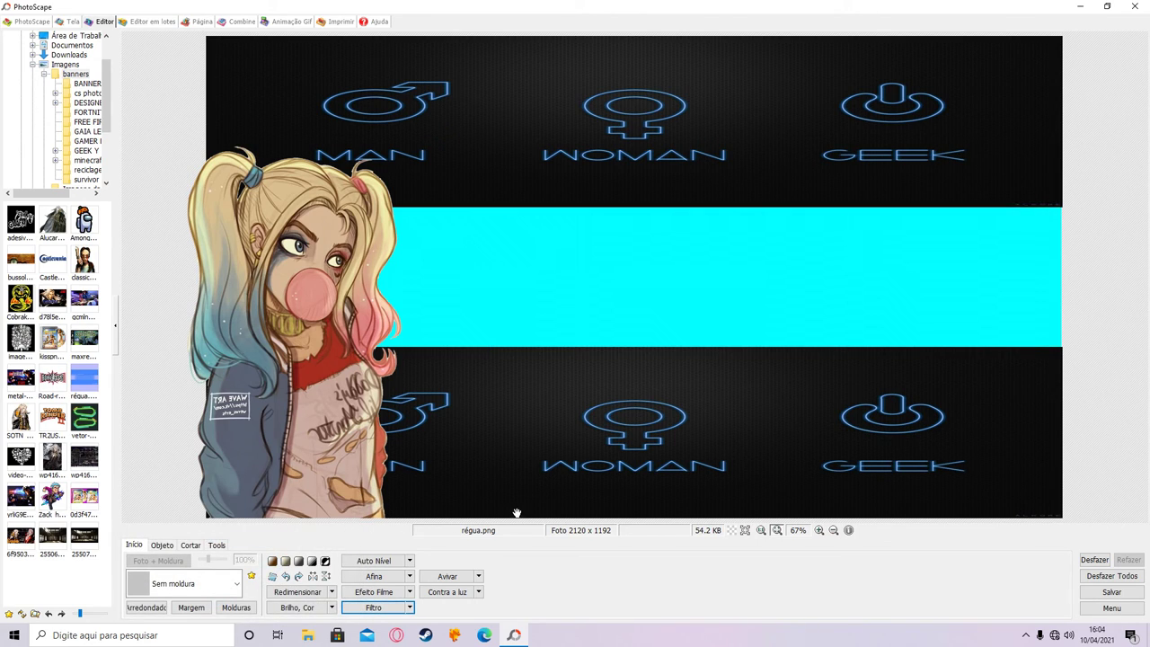
{"action": "left_click", "coordinate": [368, 608]}
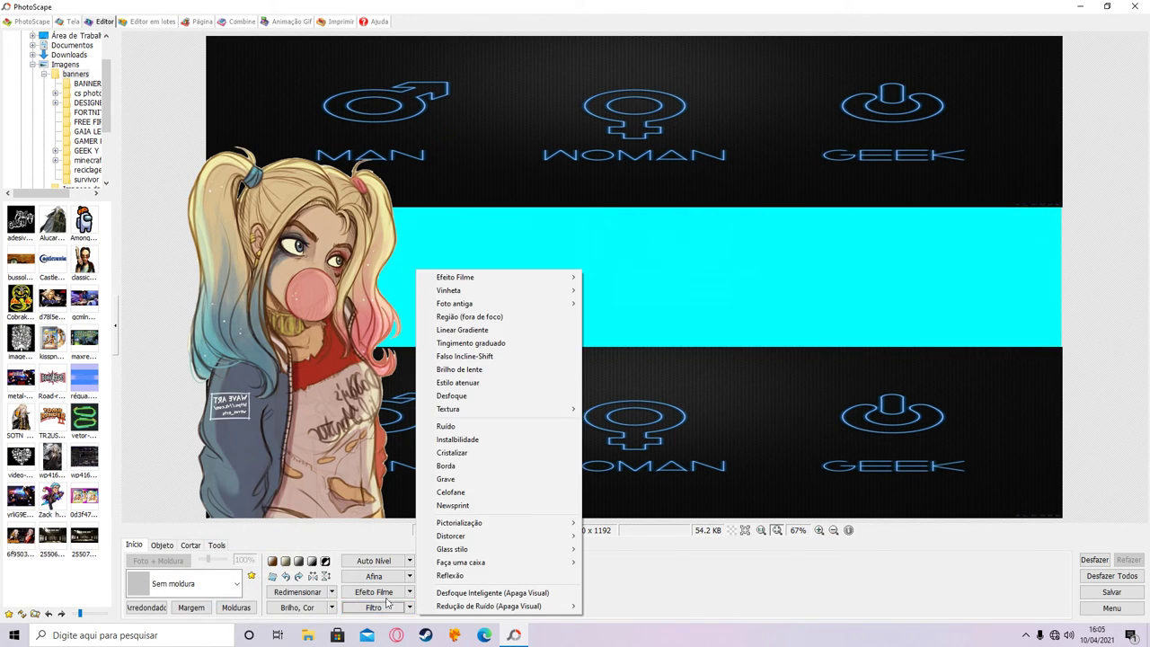
{"action": "left_click", "coordinate": [473, 329]}
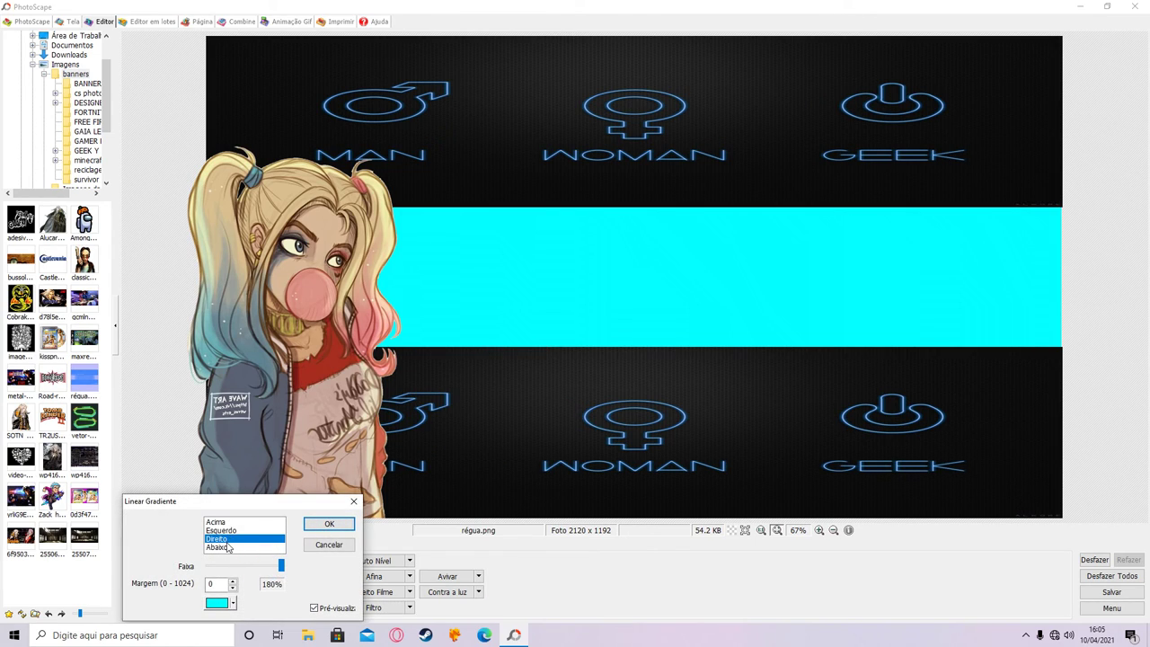
{"action": "left_click", "coordinate": [334, 525]}
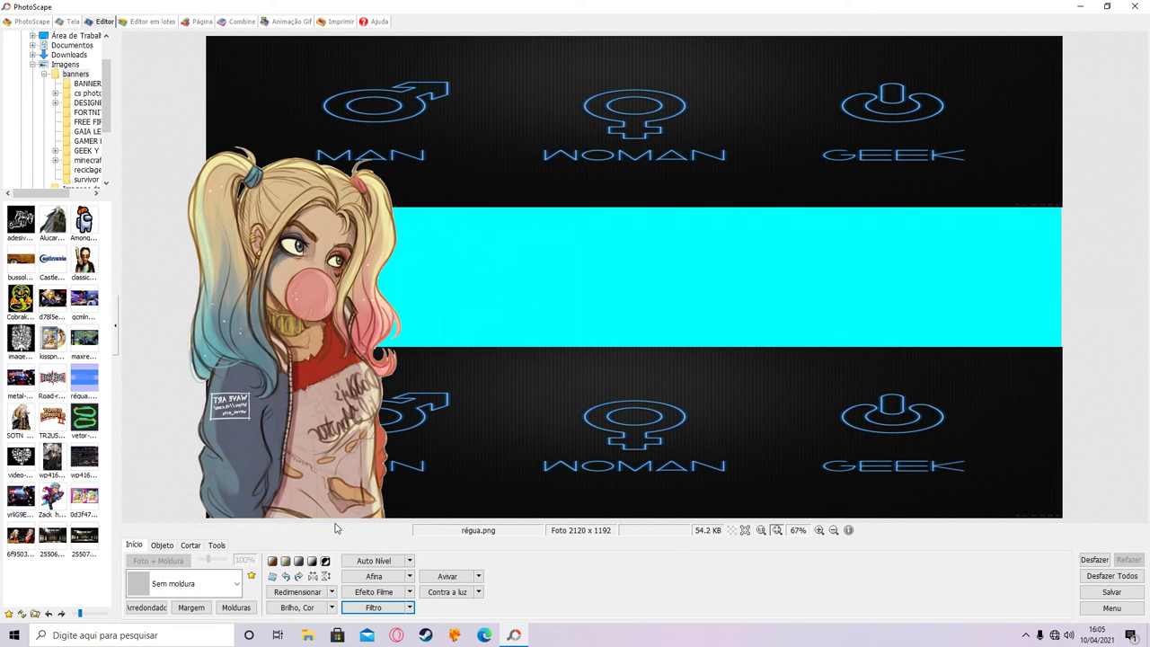
Insert the KAKASHI 2 picture from the desktop folder into the banner
{"action": "left_click", "coordinate": [157, 546]}
{"action": "left_click", "coordinate": [131, 561]}
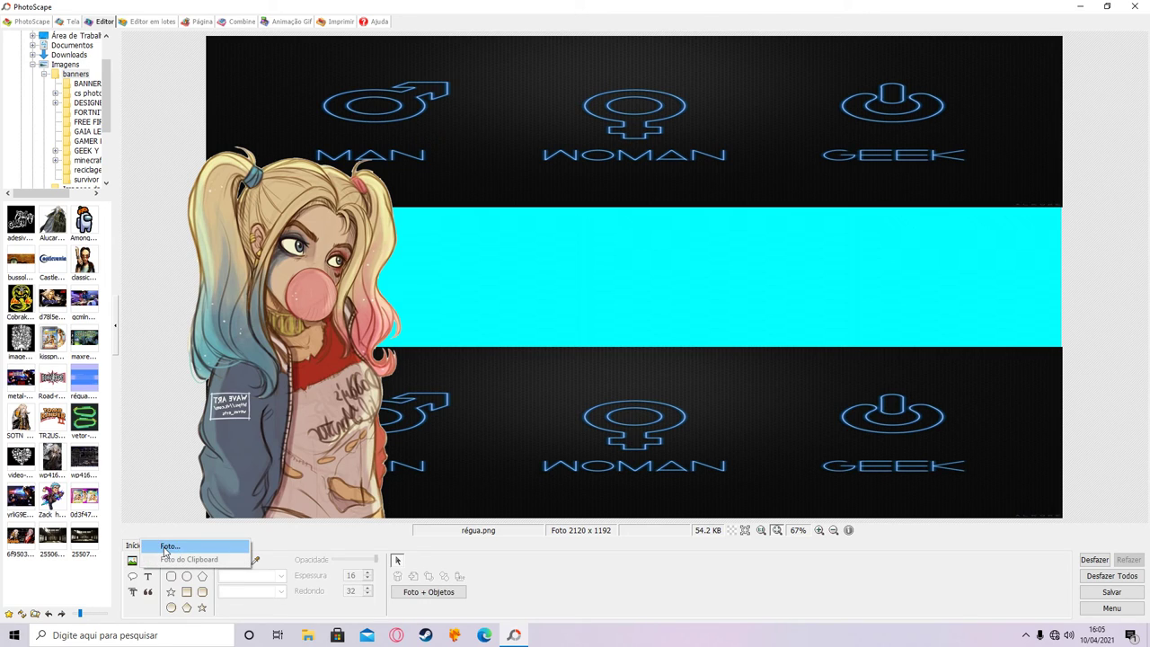
{"action": "left_click", "coordinate": [161, 545]}
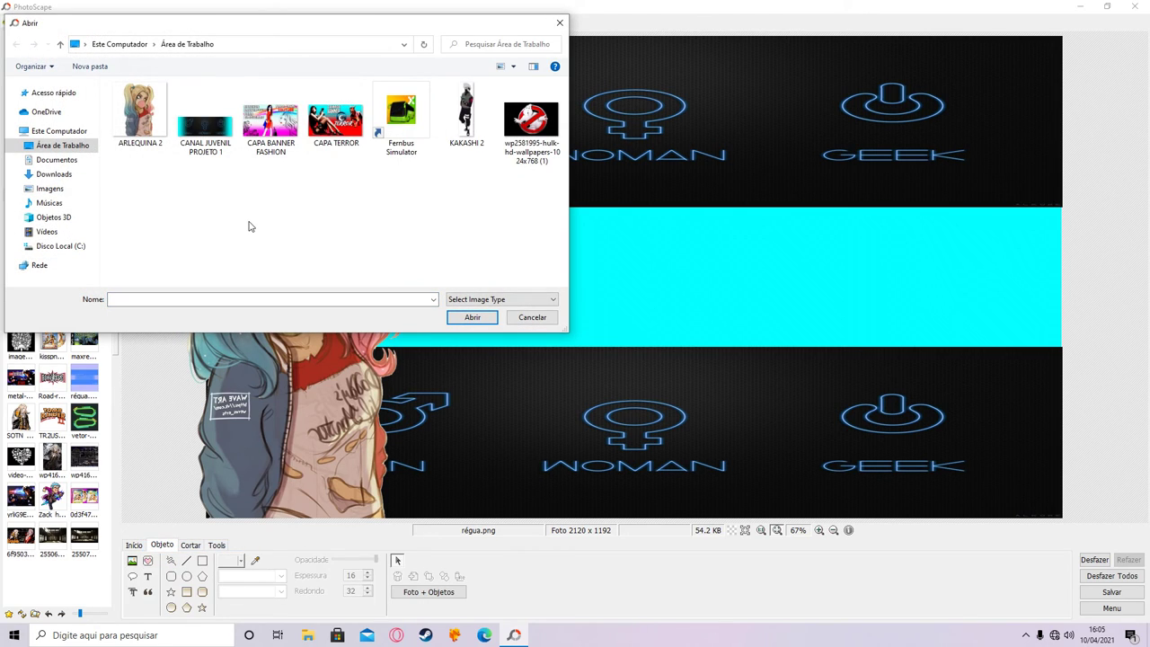
{"action": "left_click", "coordinate": [466, 115]}
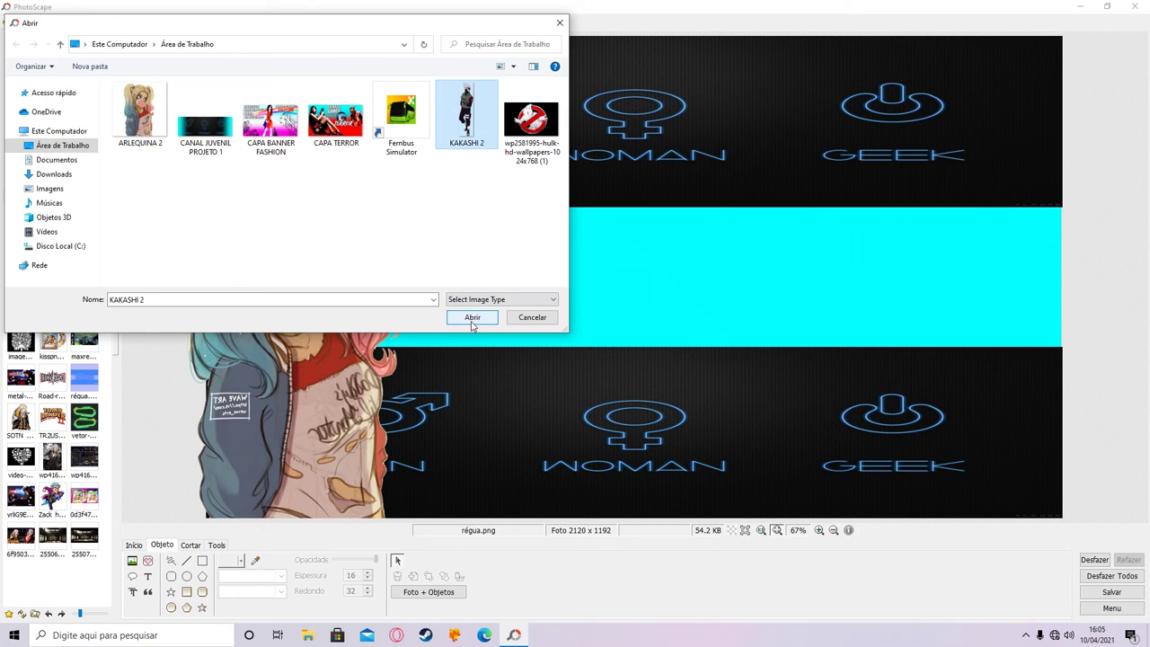
{"action": "left_click", "coordinate": [472, 317]}
{"action": "left_click", "coordinate": [315, 503]}
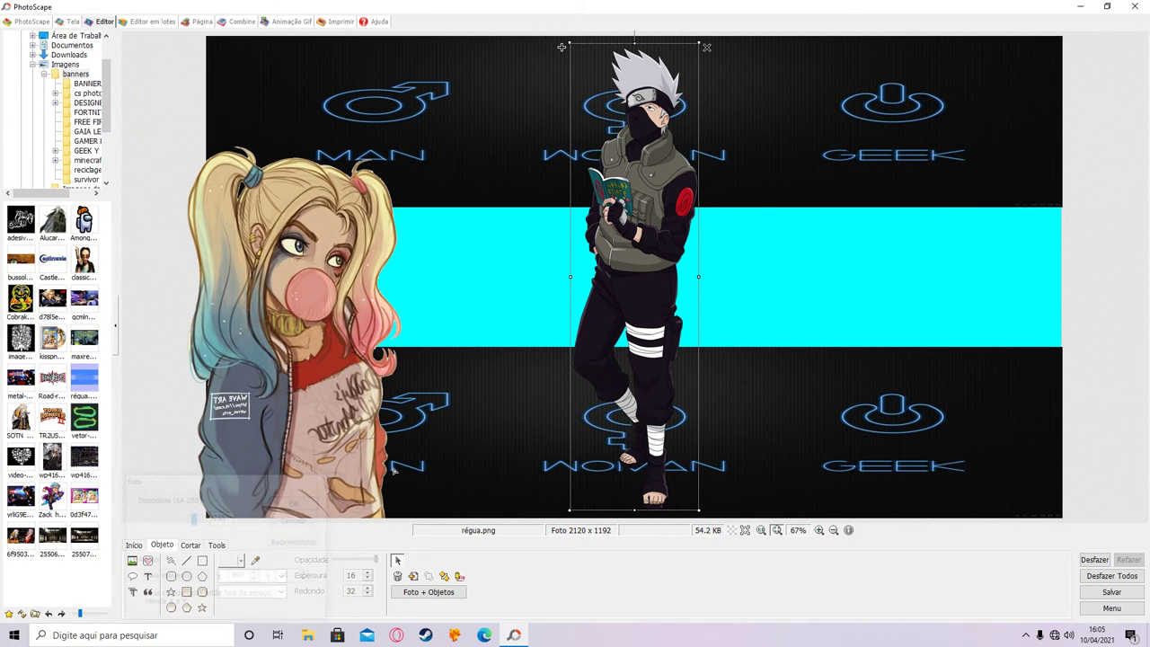
Enlarge the KAKASHI 2 picture and place it at the banner's right side with the head inside the upper band
{"action": "left_click_drag", "start_coordinate": [623, 222], "coordinate": [979, 409]}
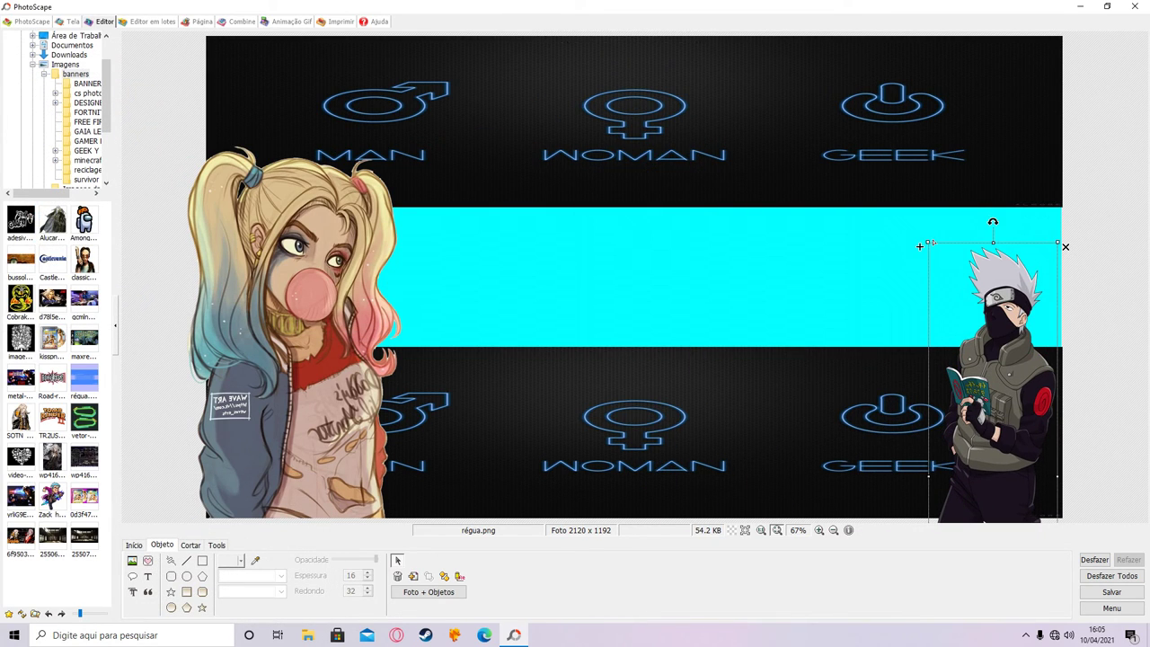
{"action": "left_click_drag", "start_coordinate": [935, 250], "coordinate": [815, 89]}
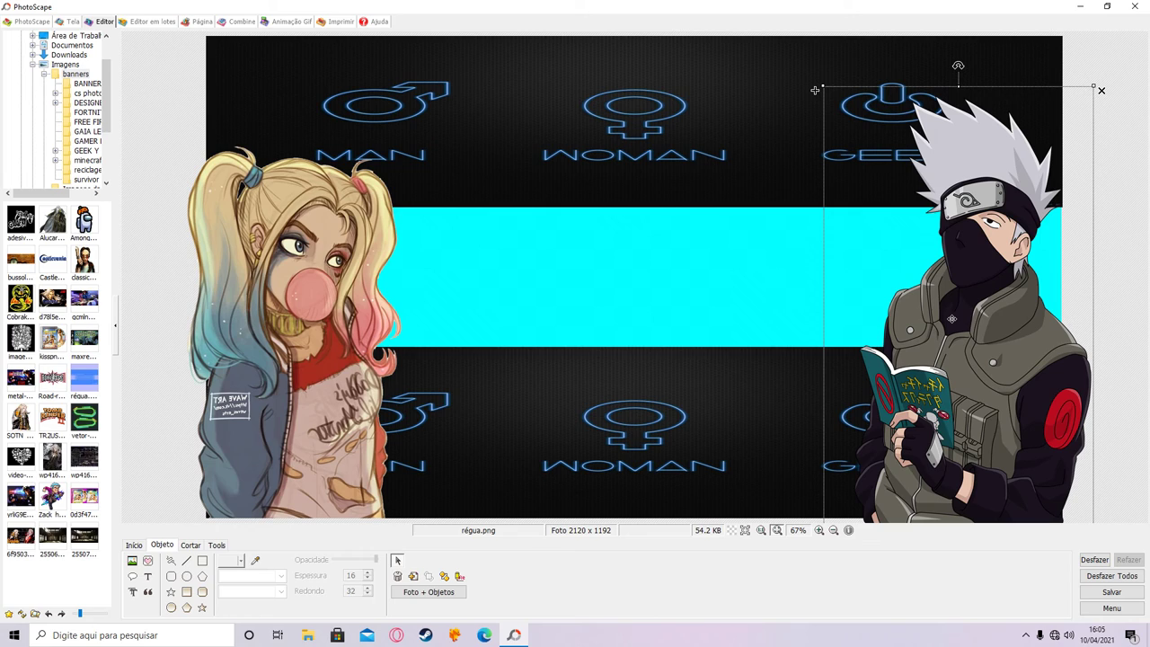
{"action": "left_click_drag", "start_coordinate": [846, 439], "coordinate": [855, 364]}
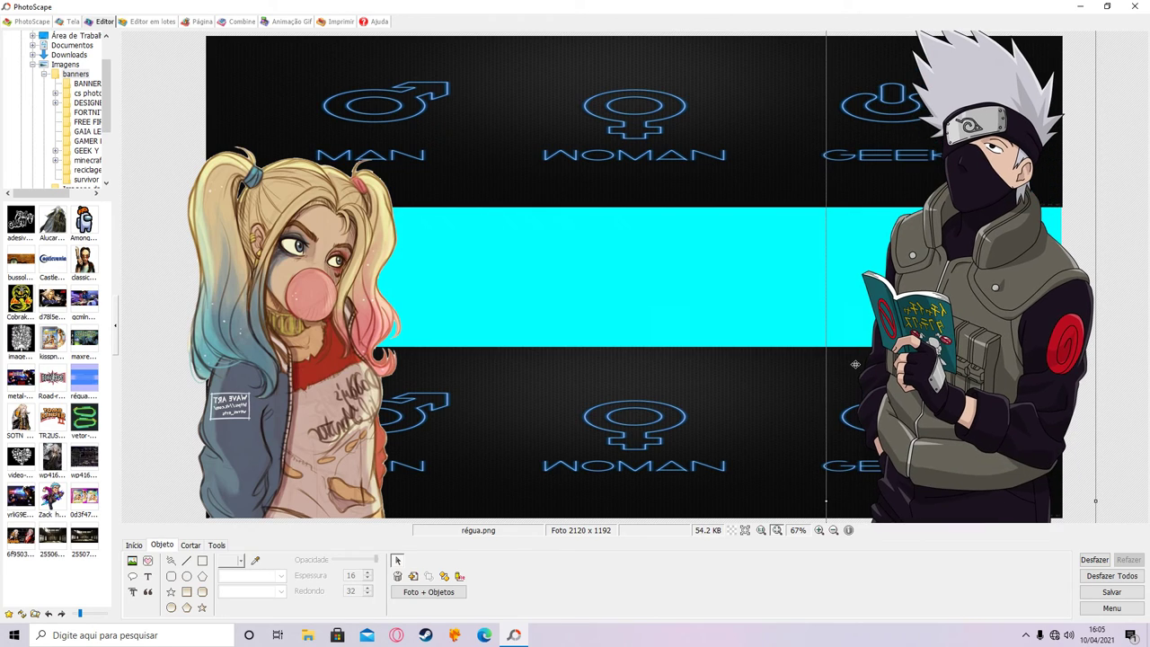
{"action": "left_click_drag", "start_coordinate": [834, 509], "coordinate": [776, 498]}
{"action": "left_click_drag", "start_coordinate": [767, 62], "coordinate": [778, 95]}
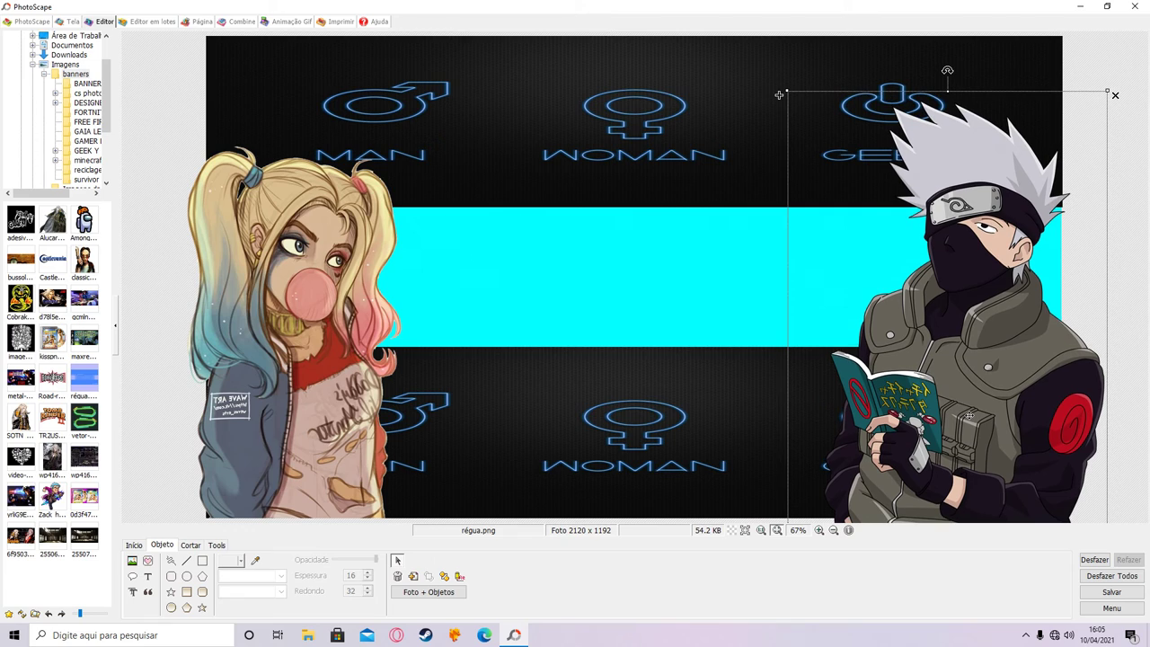
{"action": "left_click", "coordinate": [1146, 164]}
Place the upper wallpaper strip in front of both character pictures and align it with the upper band
{"action": "left_click", "coordinate": [250, 74]}
{"action": "left_click", "coordinate": [266, 120]}
{"action": "mouse_move", "coordinate": [464, 203]}
{"action": "left_mouse_down"}
{"action": "mouse_move", "coordinate": [452, 192]}
{"action": "mouse_move", "coordinate": [458, 203]}
{"action": "left_mouse_up"}
{"action": "left_click_drag", "start_coordinate": [458, 203], "coordinate": [456, 201]}
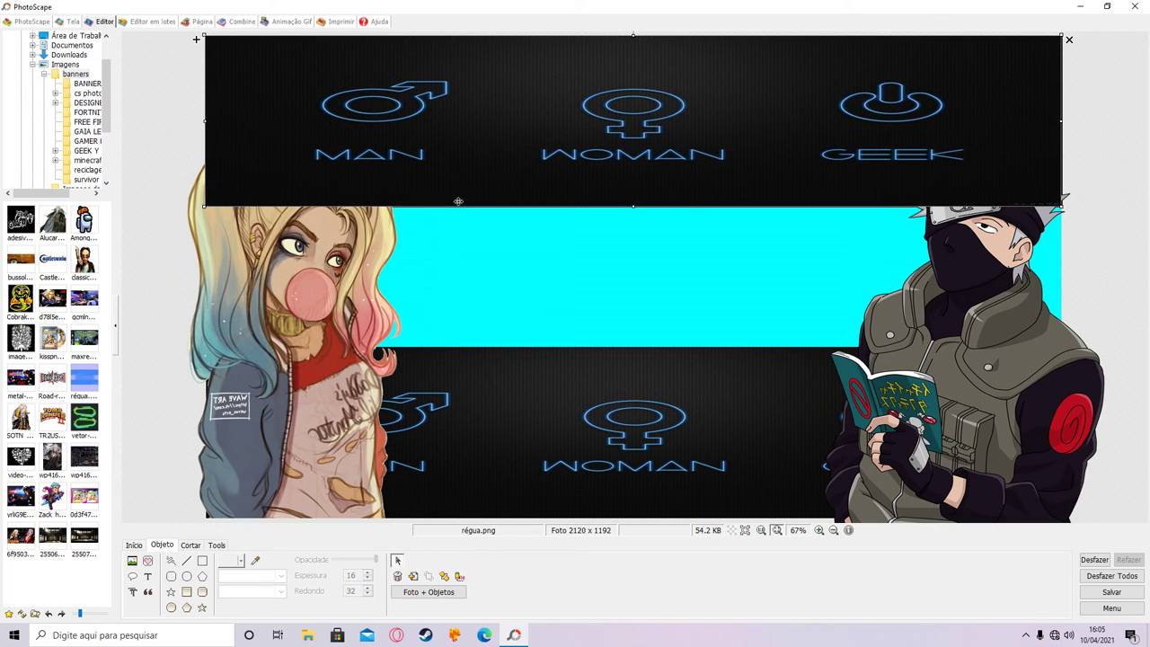
{"action": "left_click", "coordinate": [1056, 251]}
Duplicate the upper wallpaper strip and place the copy over the lower band, in front of both characters
{"action": "left_click", "coordinate": [262, 93]}
{"action": "key", "text": "ctrl+c"}
{"action": "key", "text": "ctrl+v"}
{"action": "left_click_drag", "start_coordinate": [393, 101], "coordinate": [400, 411]}
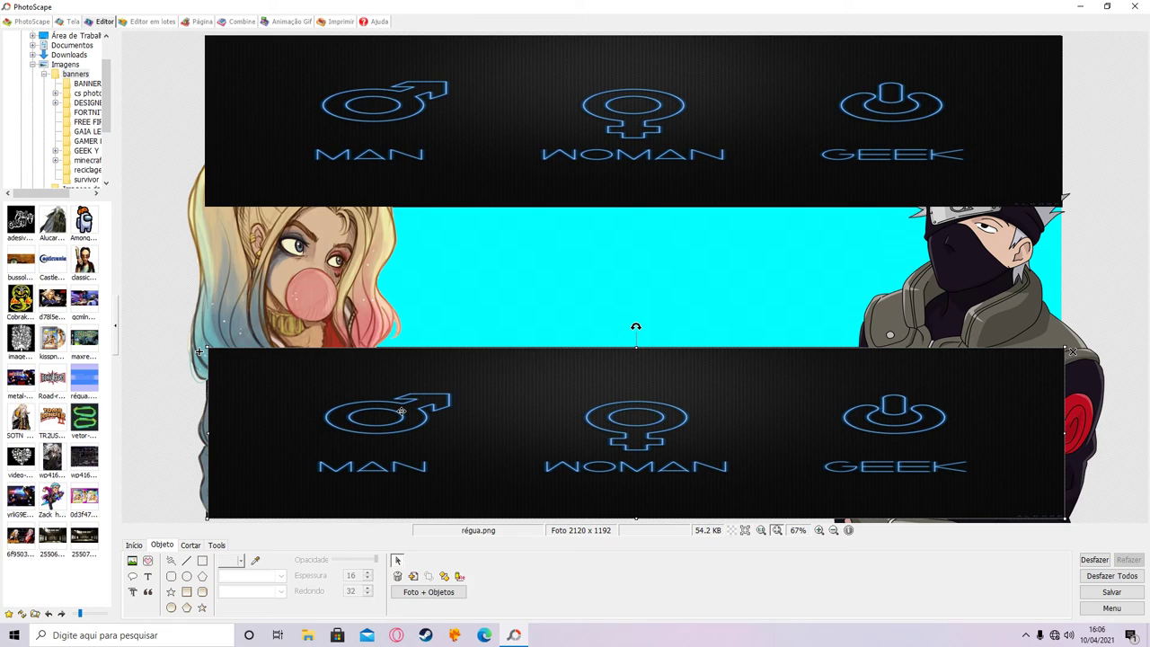
{"action": "left_click_drag", "start_coordinate": [427, 422], "coordinate": [426, 422]}
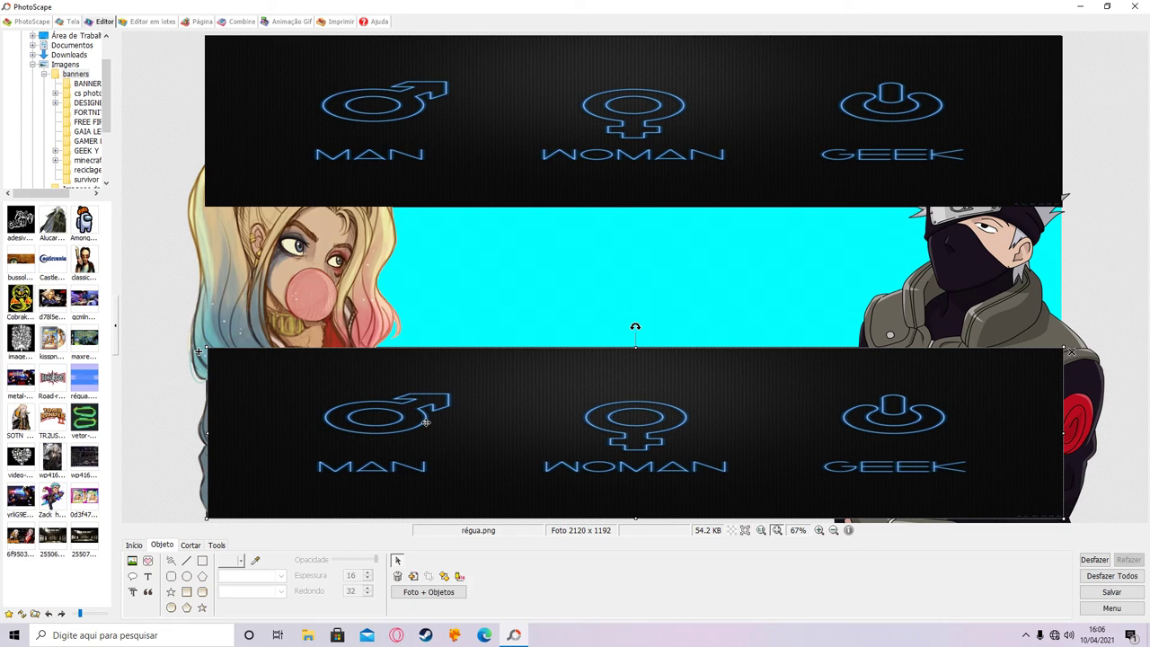
{"action": "left_click", "coordinate": [1131, 147]}
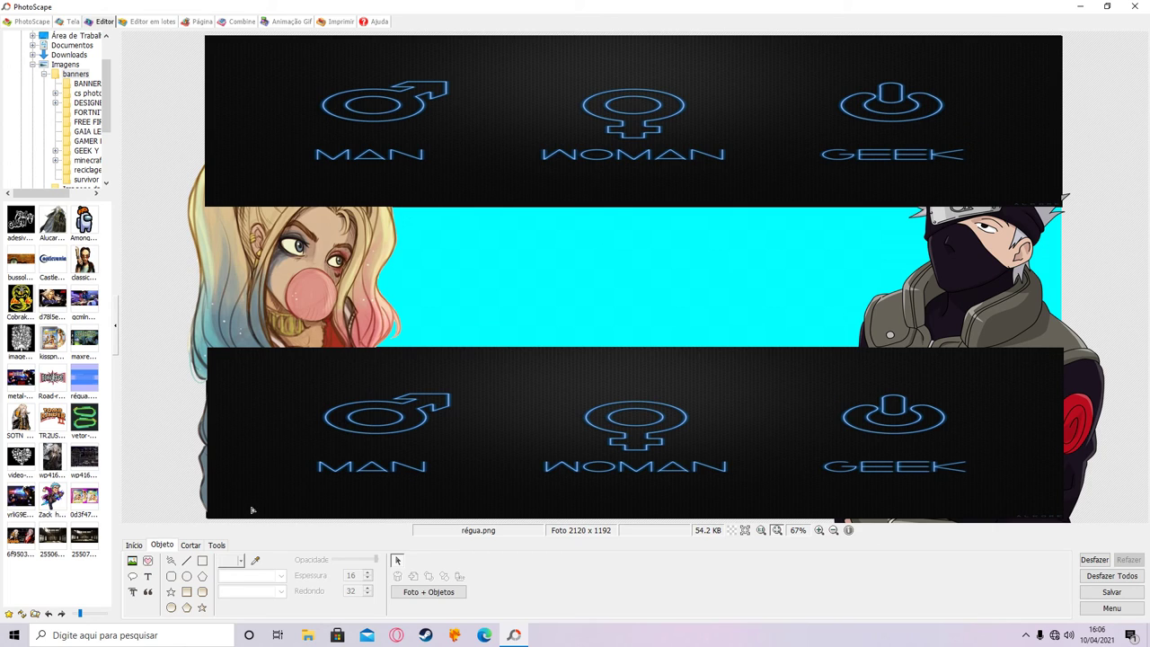
Insert the CANAL JUVENIL PROJETO 1 picture from the desktop folder into the banner
{"action": "left_click", "coordinate": [132, 560]}
{"action": "left_click", "coordinate": [157, 545]}
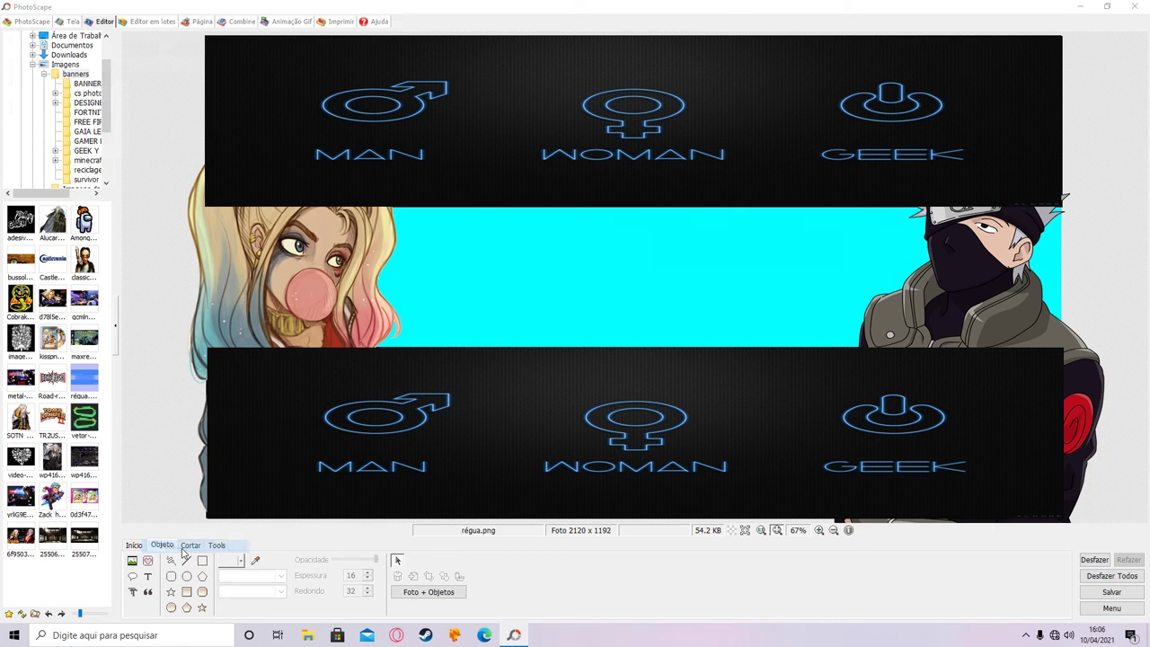
{"action": "left_click", "coordinate": [205, 117]}
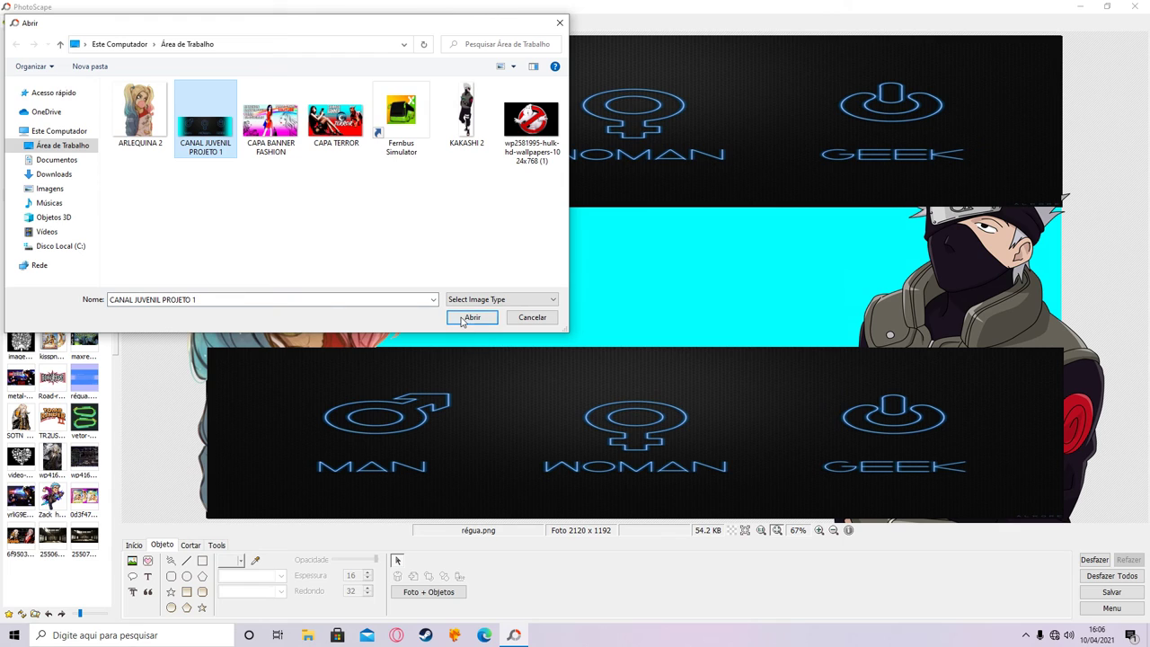
{"action": "left_click", "coordinate": [472, 317]}
{"action": "left_click", "coordinate": [297, 502]}
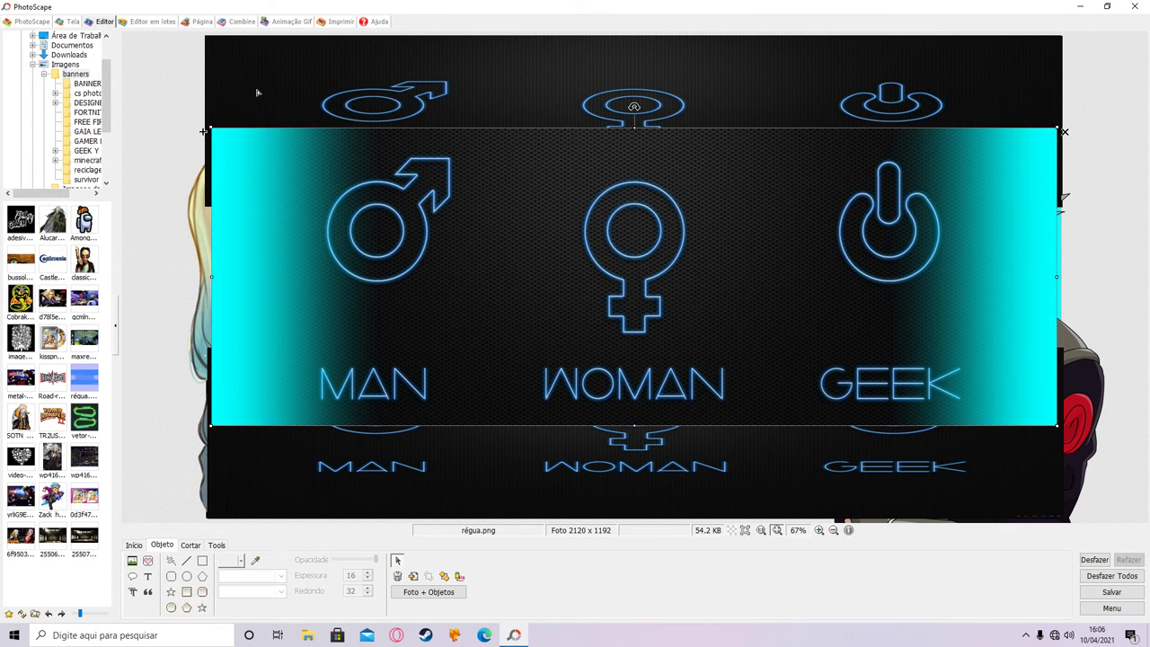
Shrink the CANAL JUVENIL PROJETO 1 picture and fit it in the middle band between the two characters, keeping it selected
{"action": "left_click_drag", "start_coordinate": [220, 135], "coordinate": [637, 279]}
{"action": "left_click_drag", "start_coordinate": [715, 364], "coordinate": [511, 293]}
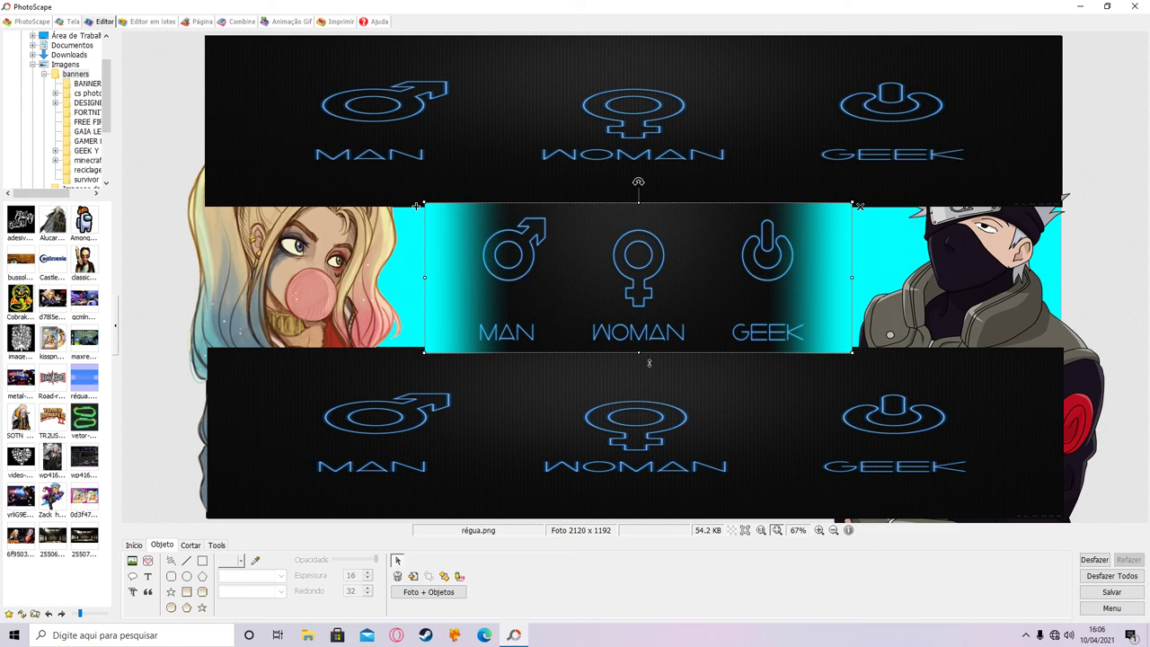
{"action": "left_click_drag", "start_coordinate": [649, 363], "coordinate": [648, 357]}
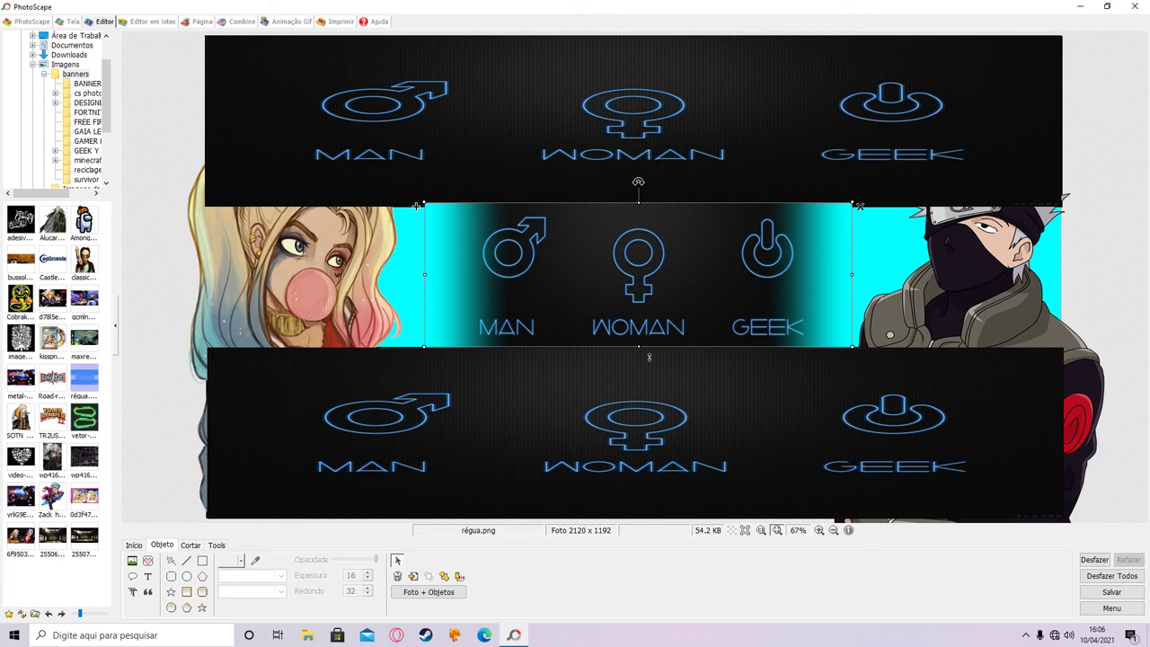
{"action": "left_click_drag", "start_coordinate": [647, 210], "coordinate": [648, 213]}
{"action": "left_click", "coordinate": [1101, 210]}
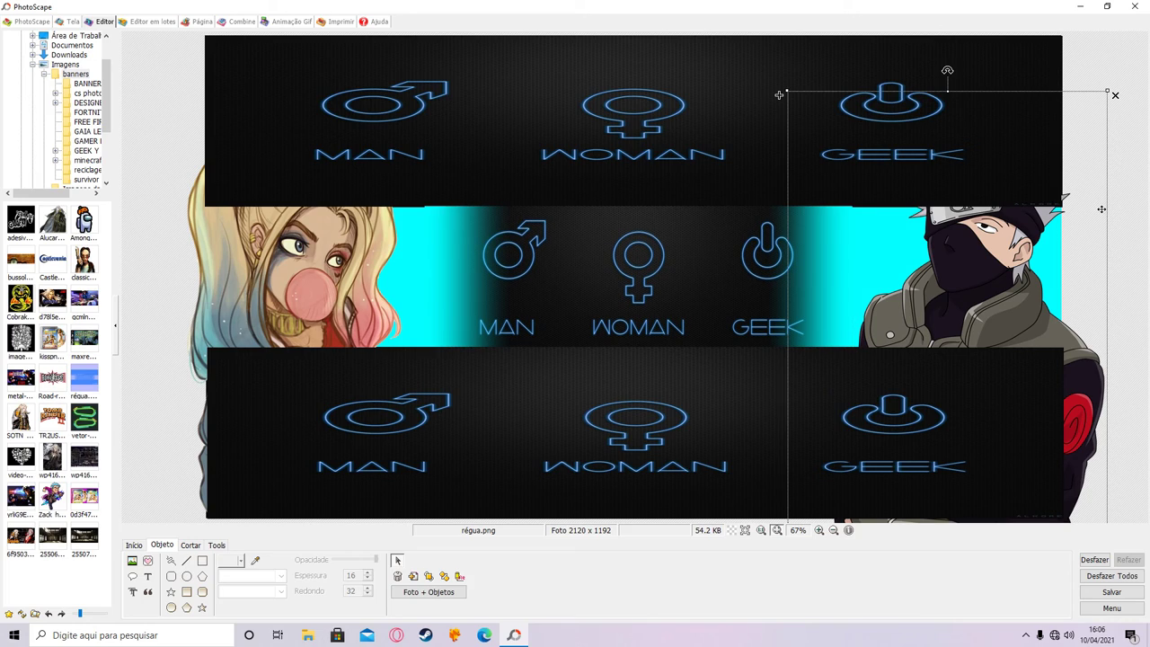
{"action": "left_click", "coordinate": [1127, 81]}
{"action": "left_click", "coordinate": [607, 248]}
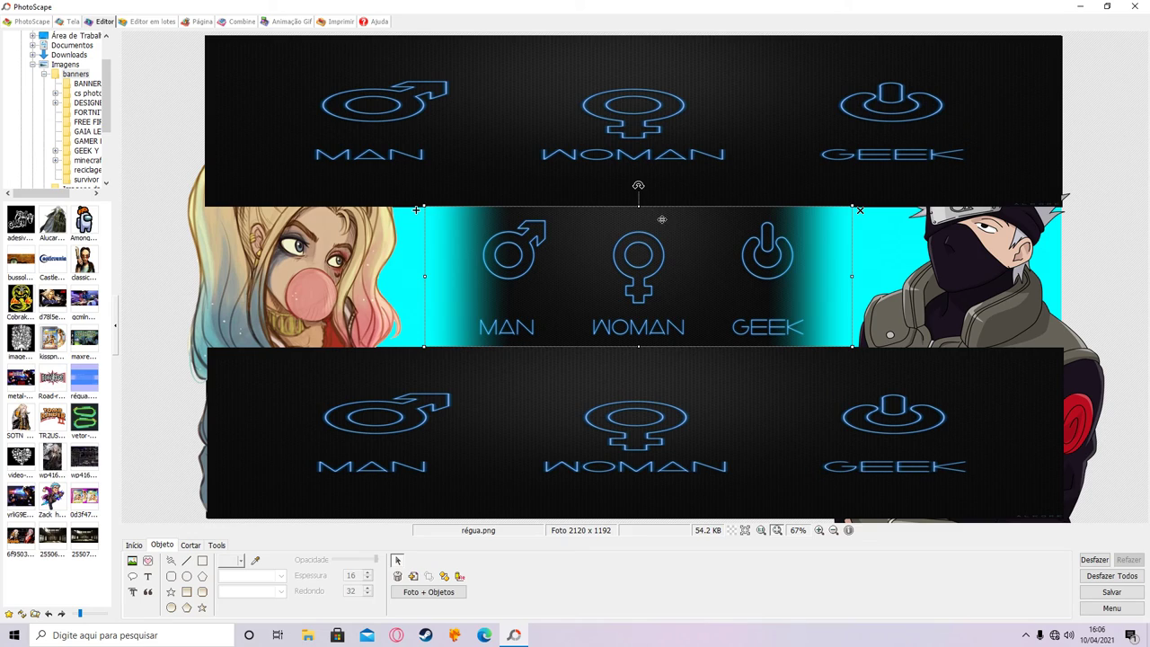
Deselect the central picture and save the banner, including objects outside the photo, as GEEK UNISSEX in the Área de Trabalho folder
{"action": "left_click", "coordinate": [1087, 111]}
{"action": "left_click", "coordinate": [543, 265]}
{"action": "left_click_drag", "start_coordinate": [416, 210], "coordinate": [416, 211]}
{"action": "left_click", "coordinate": [164, 117]}
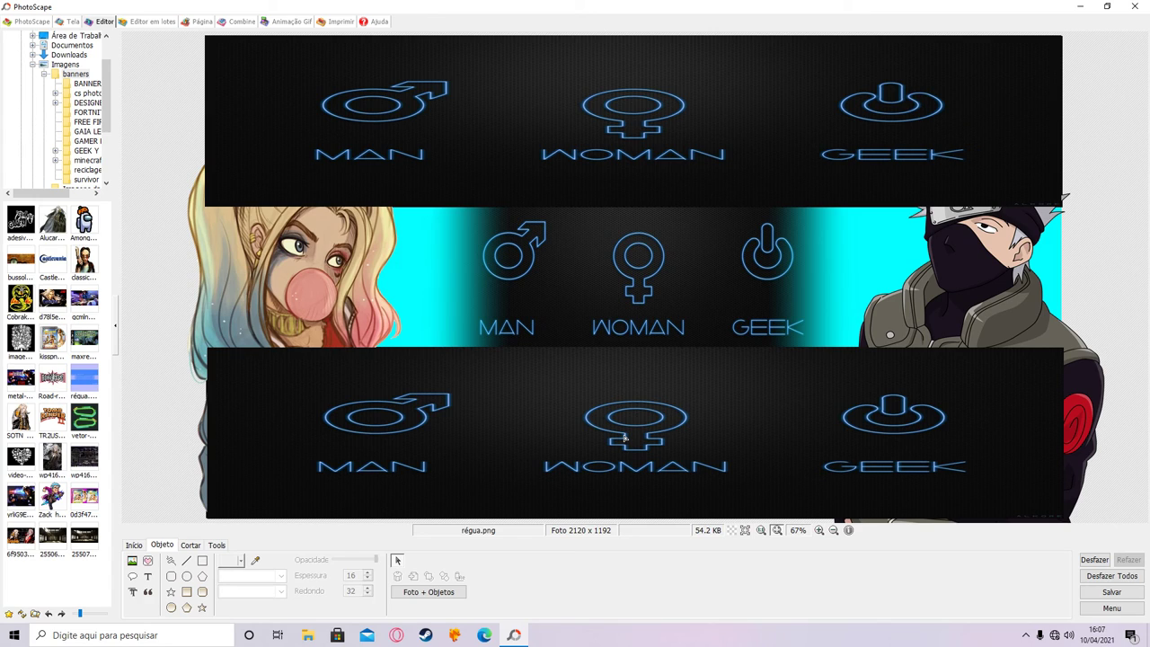
{"action": "left_click", "coordinate": [1111, 592]}
{"action": "left_click", "coordinate": [464, 319]}
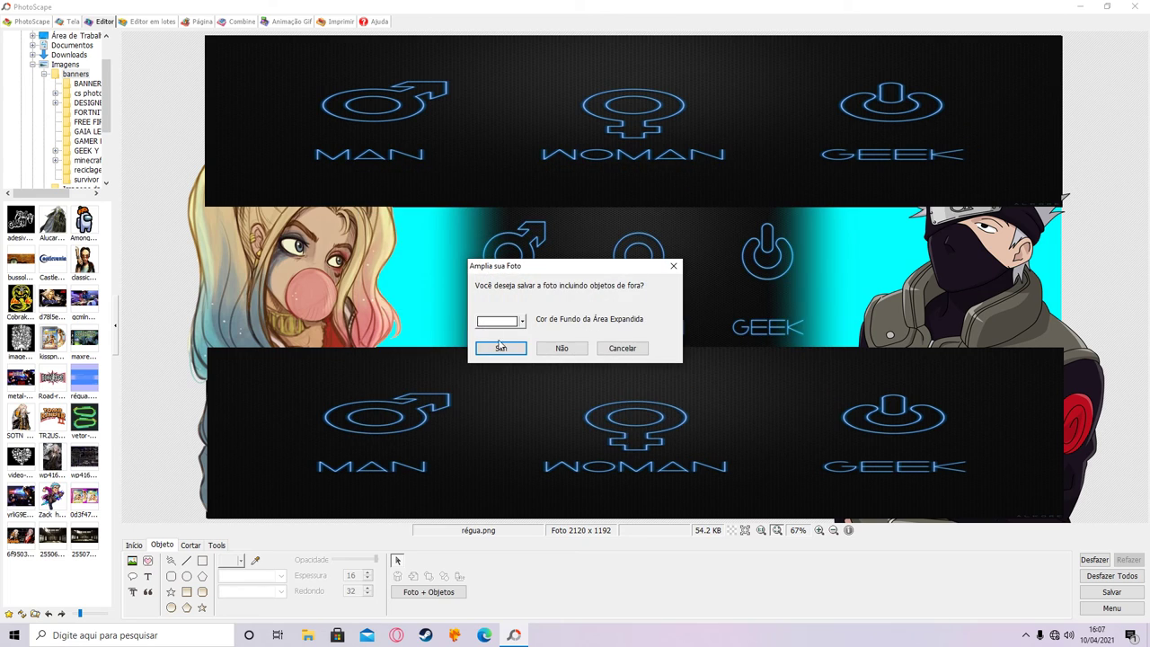
{"action": "left_click", "coordinate": [504, 349]}
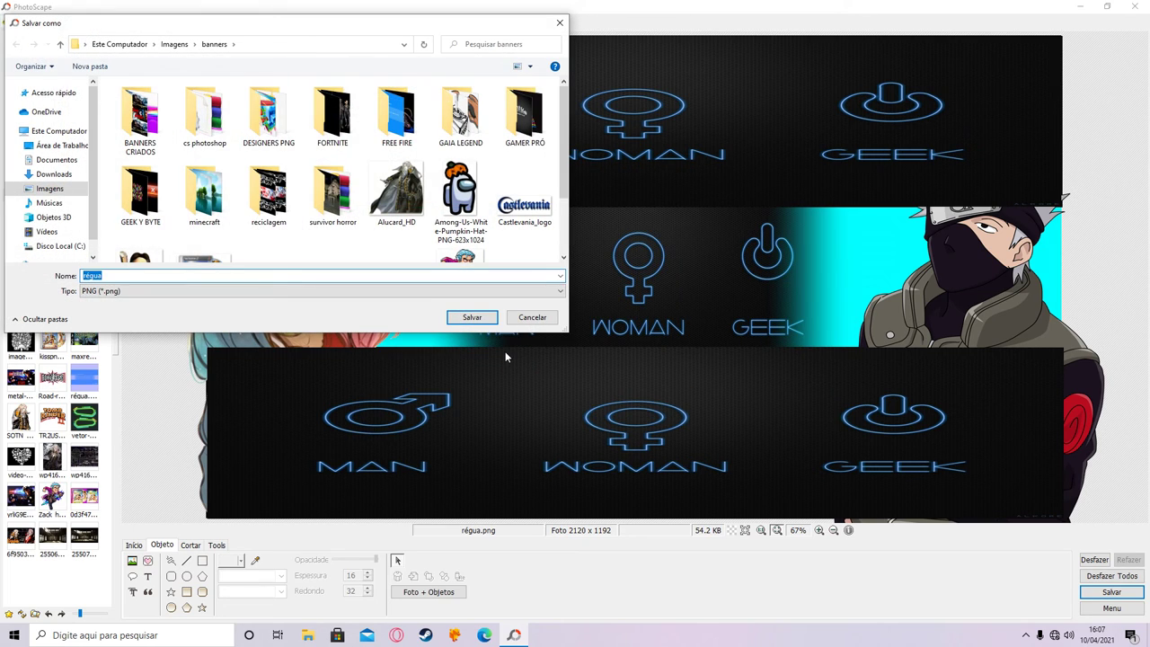
{"action": "type", "text": "GEEK UNISSEX"}
{"action": "left_click", "coordinate": [61, 144]}
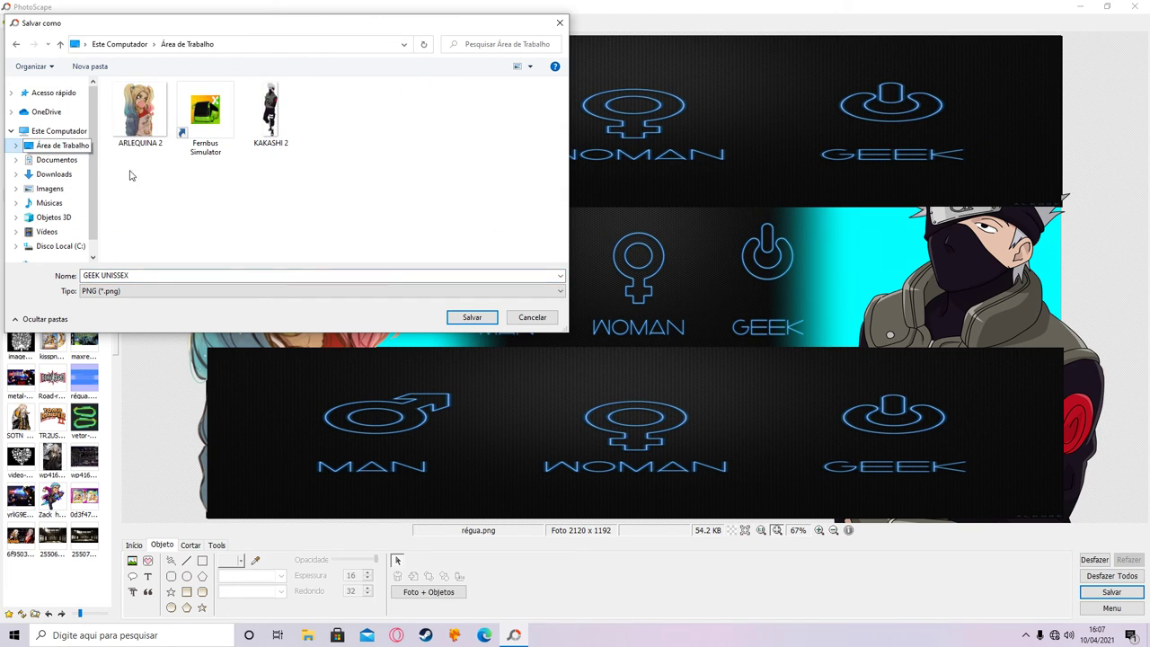
{"action": "left_click", "coordinate": [476, 318]}
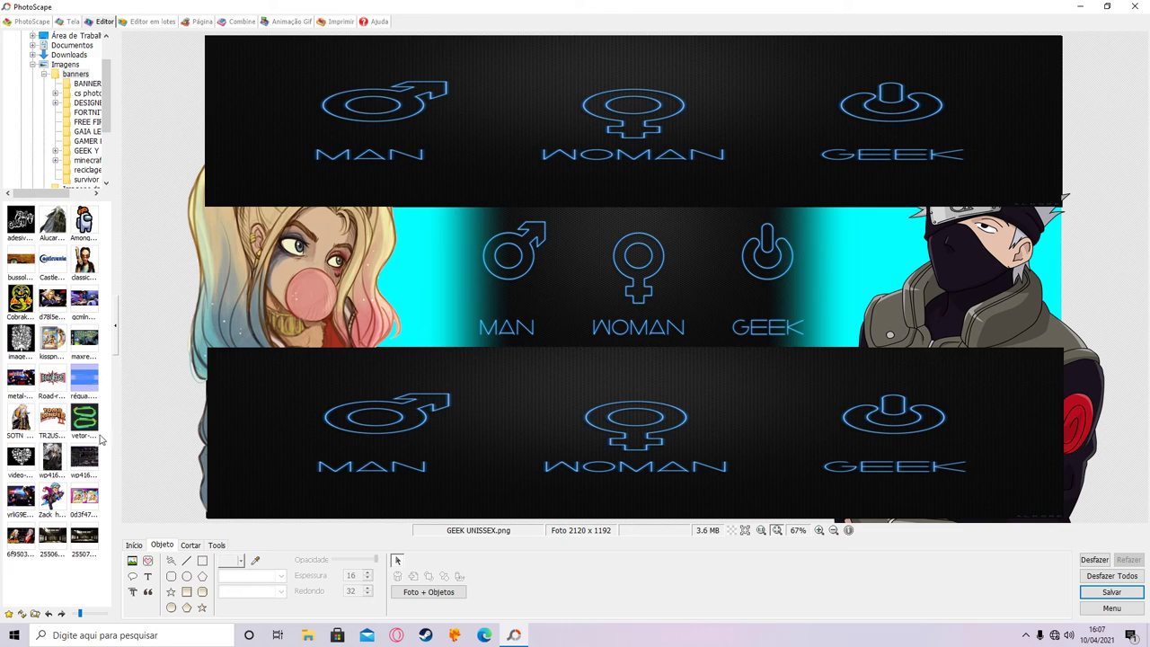
Open the saved GEEK UNISSEX picture from the Área de Trabalho folder for editing
{"action": "left_click", "coordinate": [39, 459]}
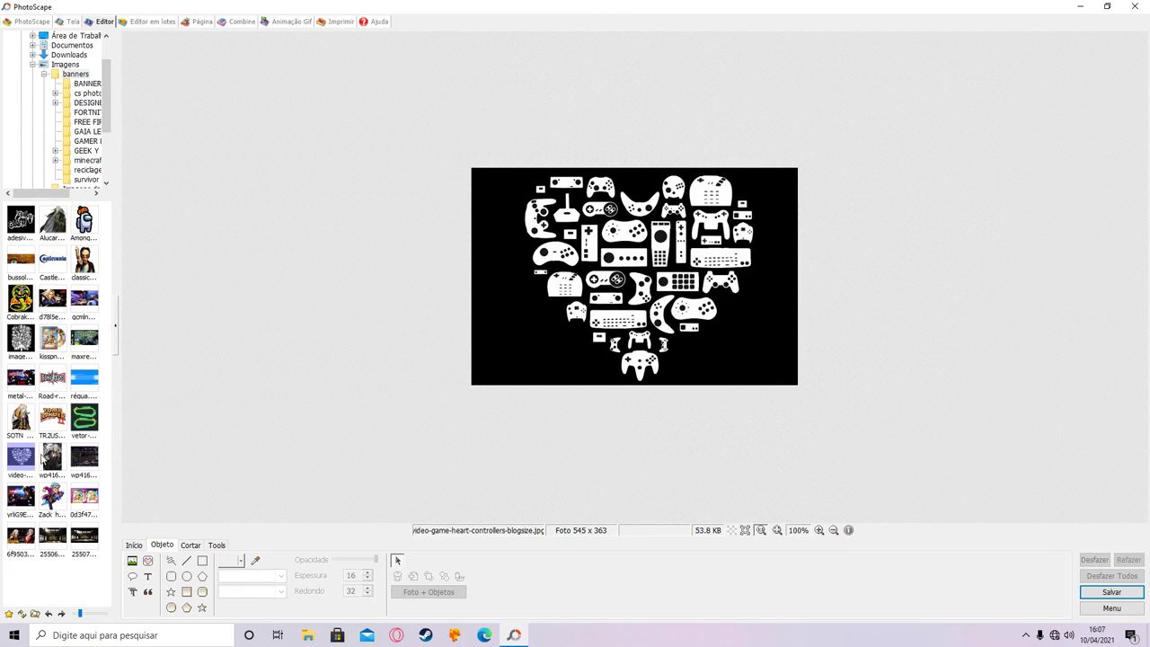
{"action": "left_click", "coordinate": [79, 382]}
{"action": "left_click", "coordinate": [74, 35]}
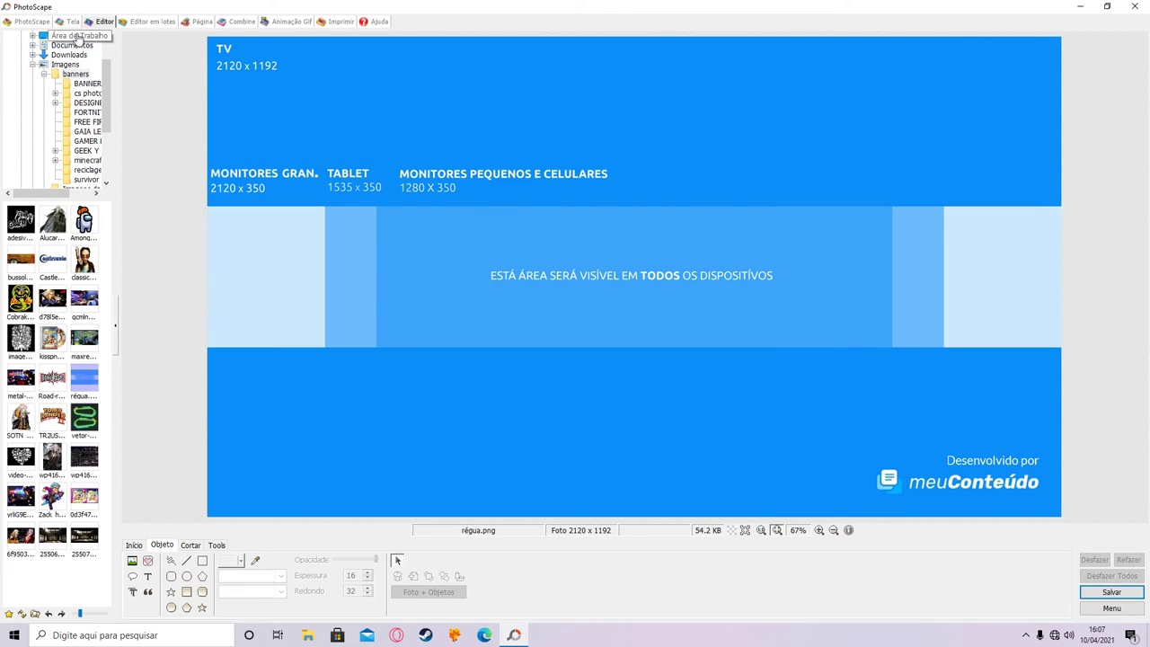
{"action": "left_click", "coordinate": [54, 262]}
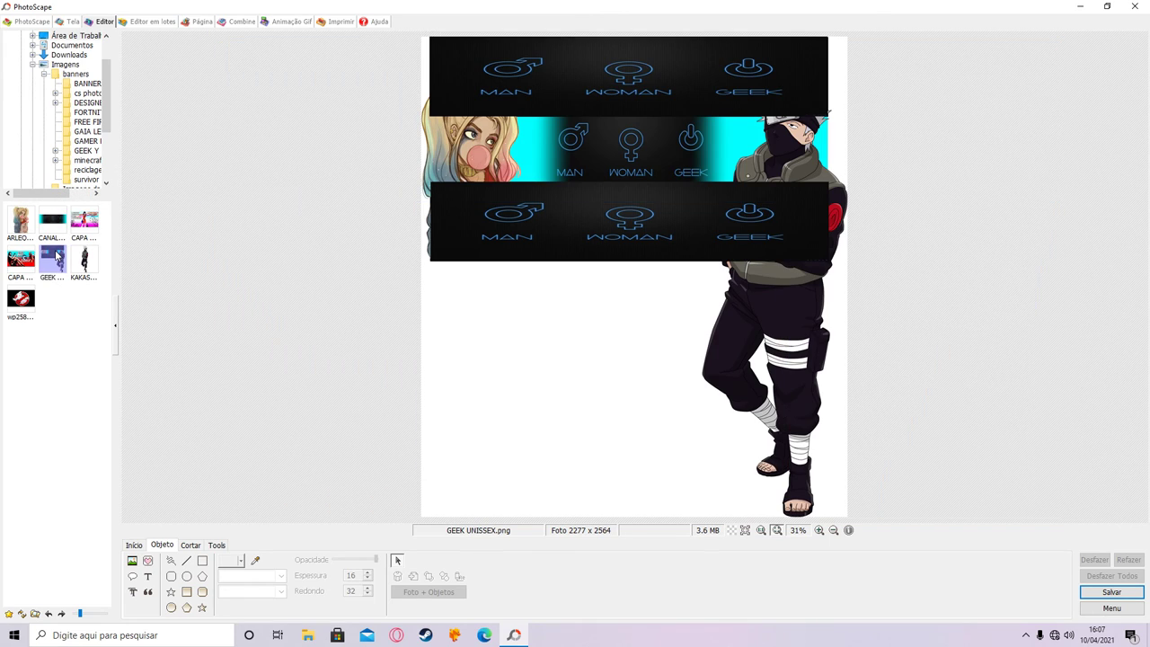
Crop the picture to the banner area, about 2123 x 1196 pixels, removing the white expansion and overhanging characters
{"action": "left_click", "coordinate": [190, 546]}
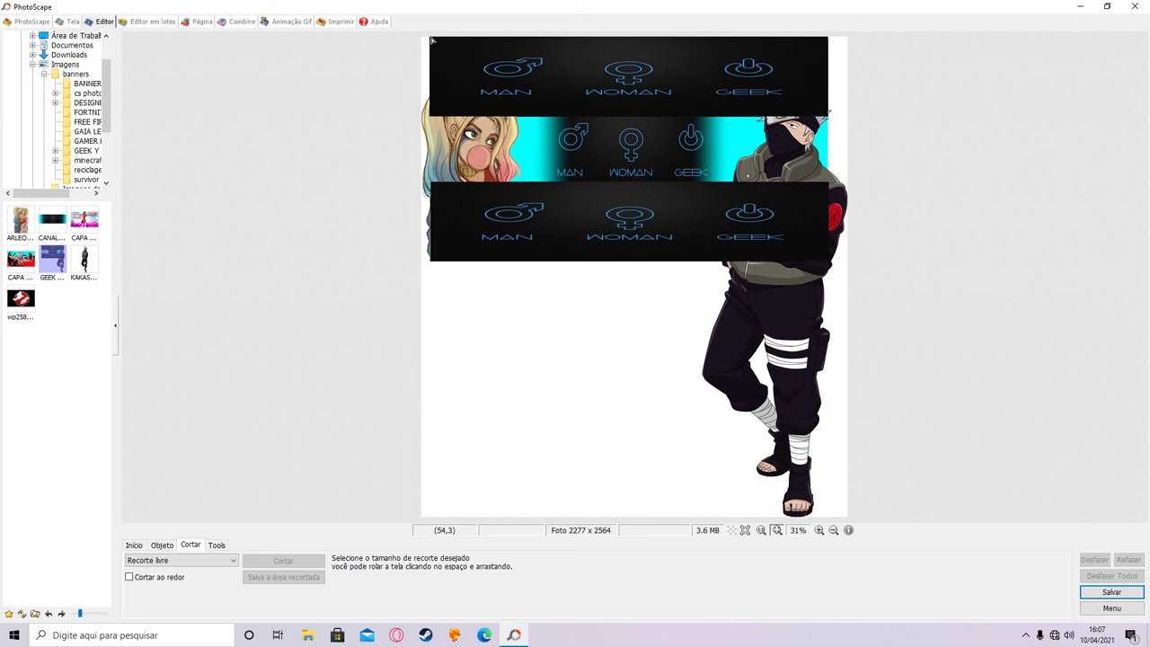
{"action": "left_click_drag", "start_coordinate": [432, 39], "coordinate": [828, 263]}
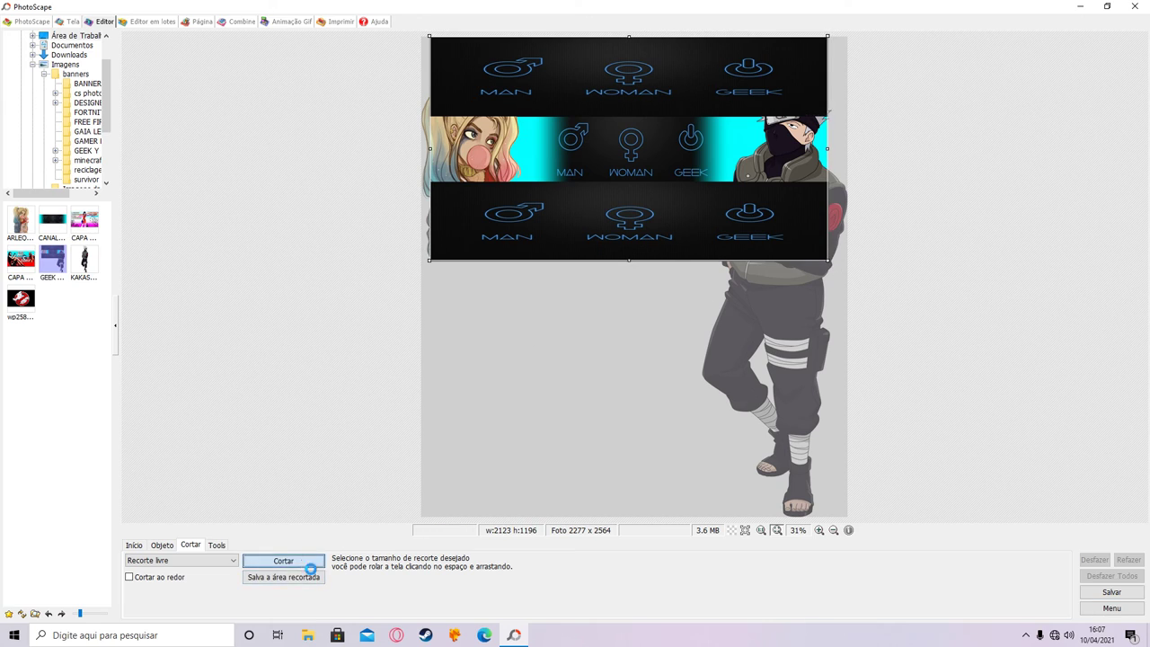
{"action": "left_click", "coordinate": [304, 562]}
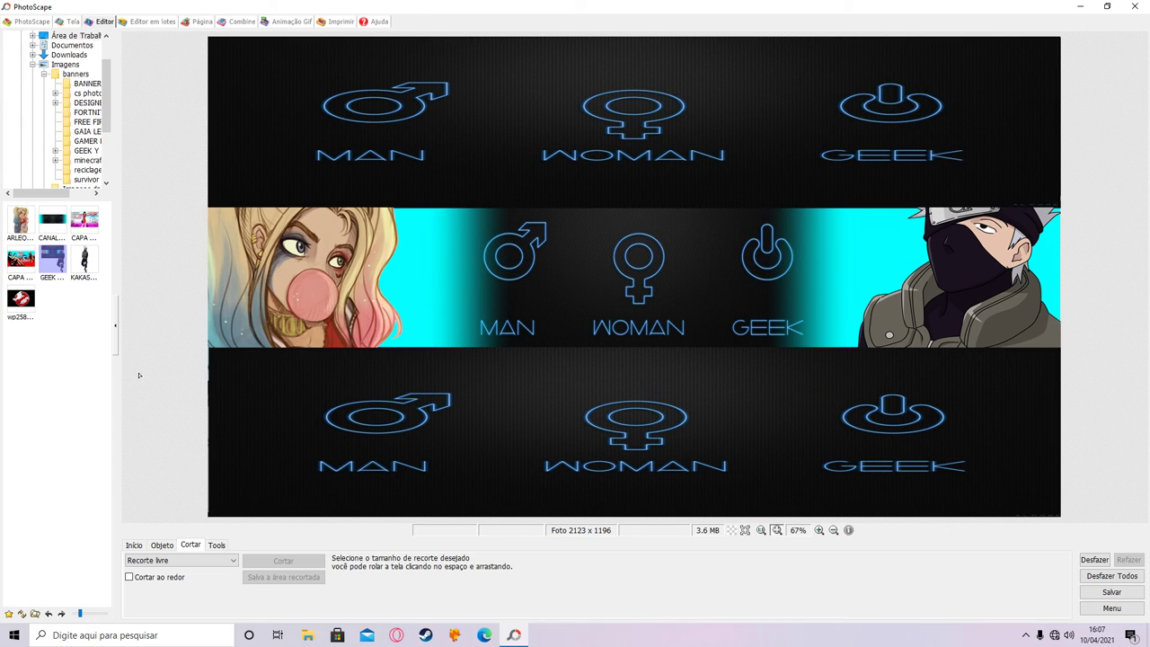
Apply a white Linear Gradiente filter with direction Direito and an 8% range along the banner's right edge
{"action": "left_click", "coordinate": [133, 544]}
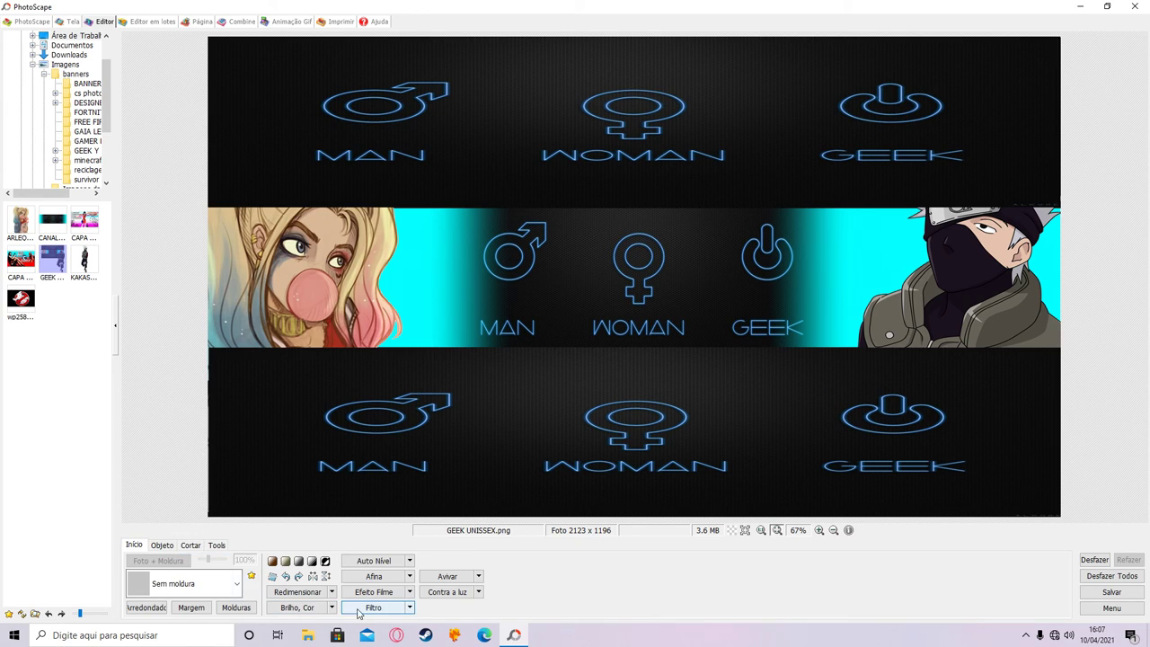
{"action": "left_click", "coordinate": [368, 607]}
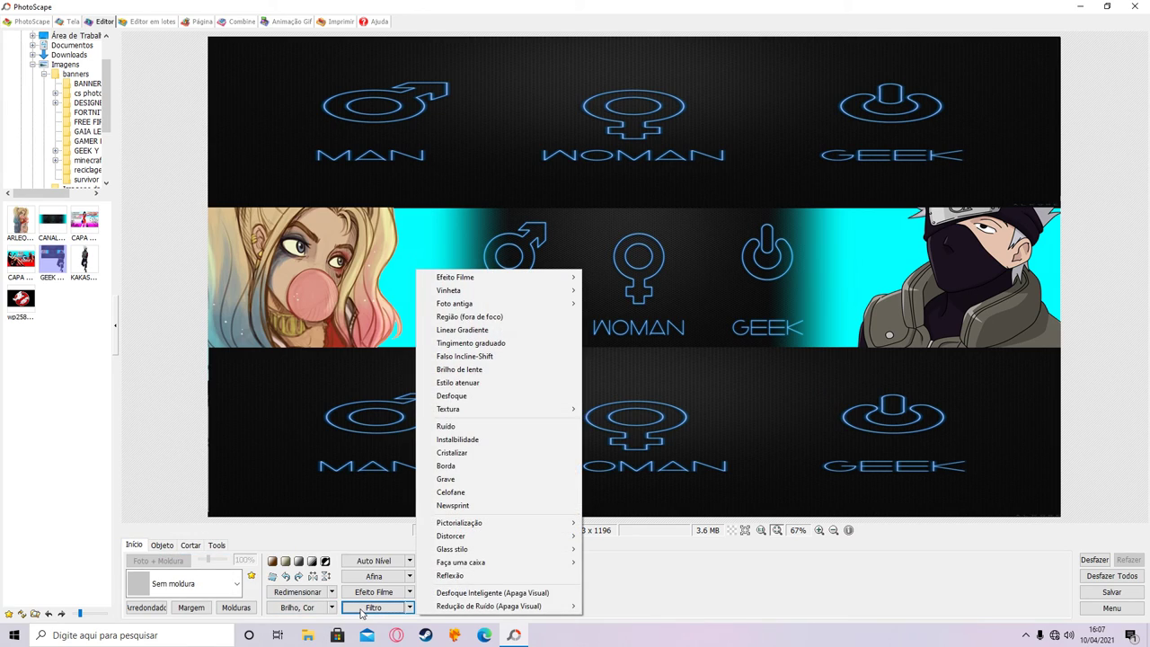
{"action": "left_click", "coordinate": [476, 330]}
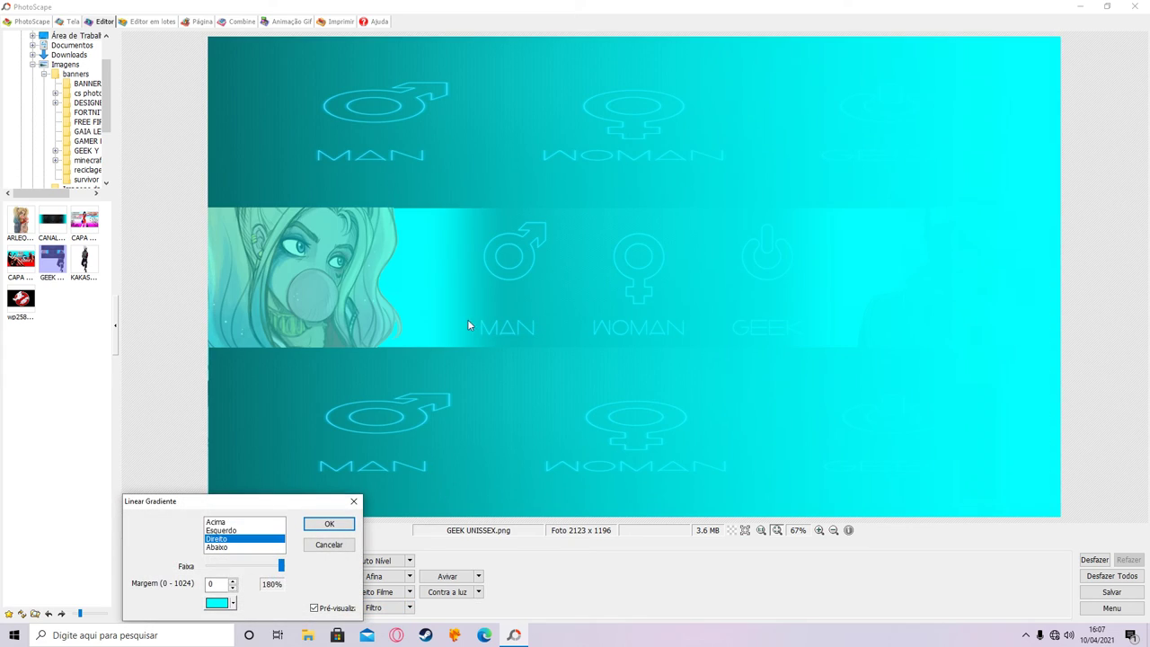
{"action": "left_click_drag", "start_coordinate": [280, 565], "coordinate": [213, 566]}
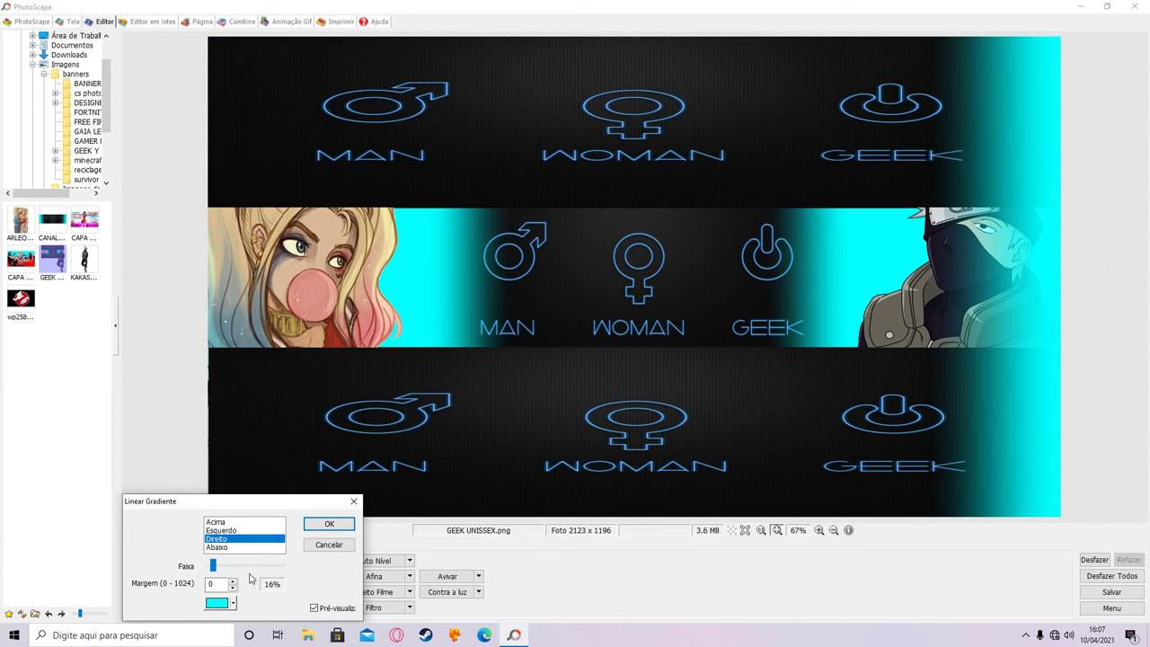
{"action": "left_click", "coordinate": [233, 603]}
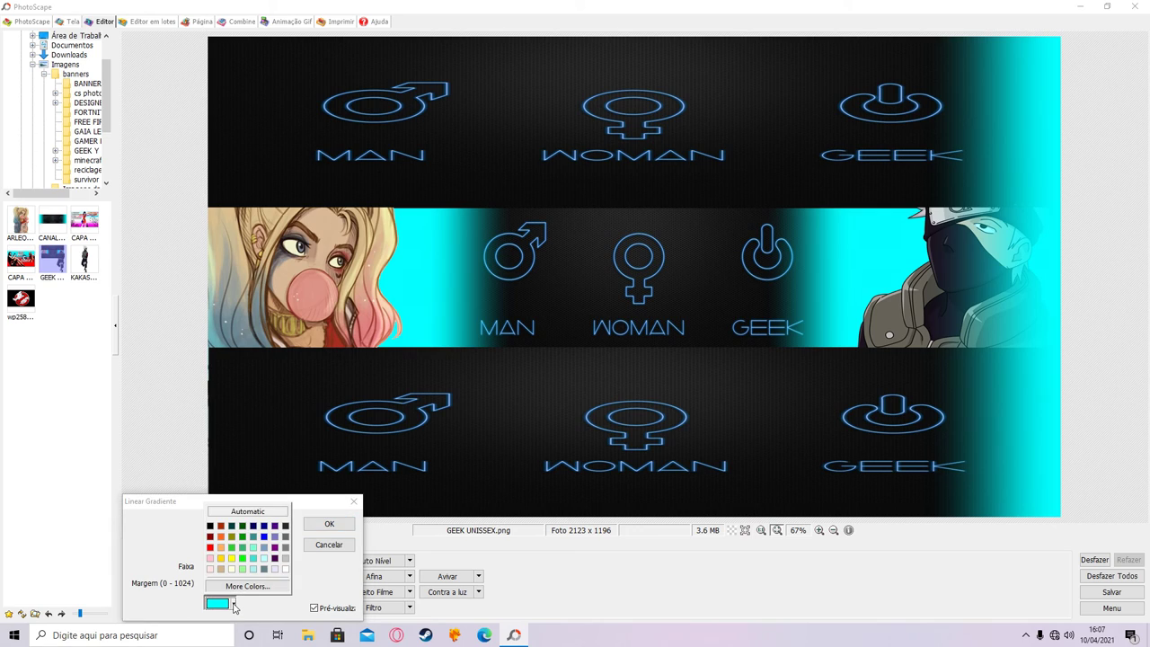
{"action": "left_click", "coordinate": [286, 568]}
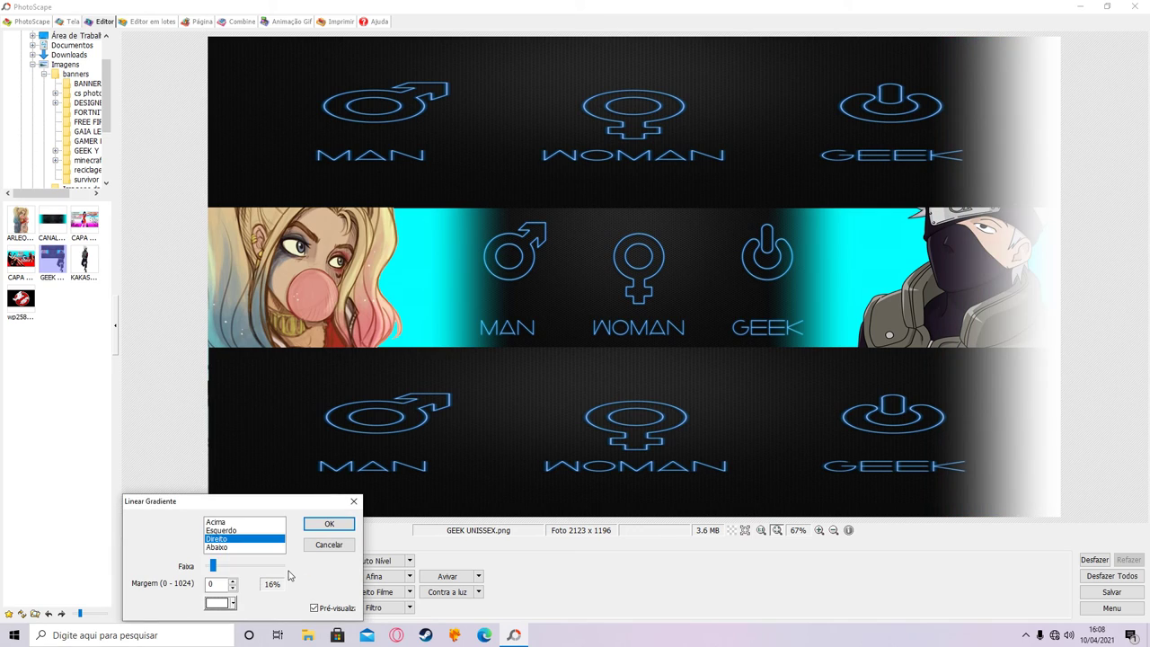
{"action": "left_click_drag", "start_coordinate": [213, 565], "coordinate": [209, 567]}
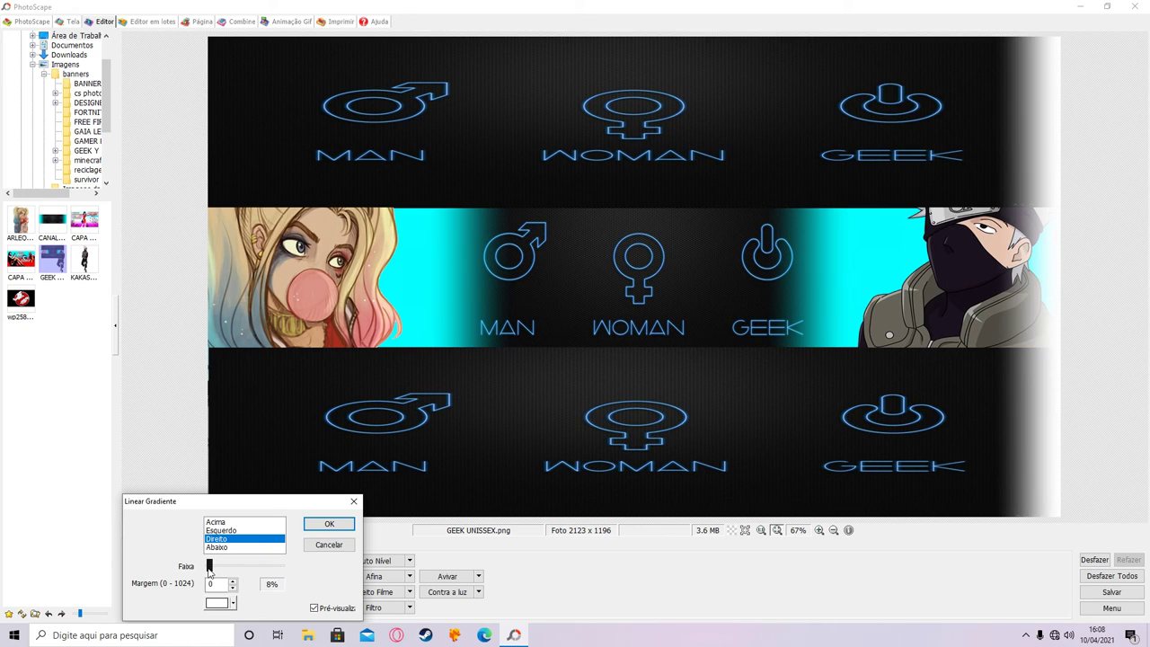
{"action": "left_click", "coordinate": [330, 525]}
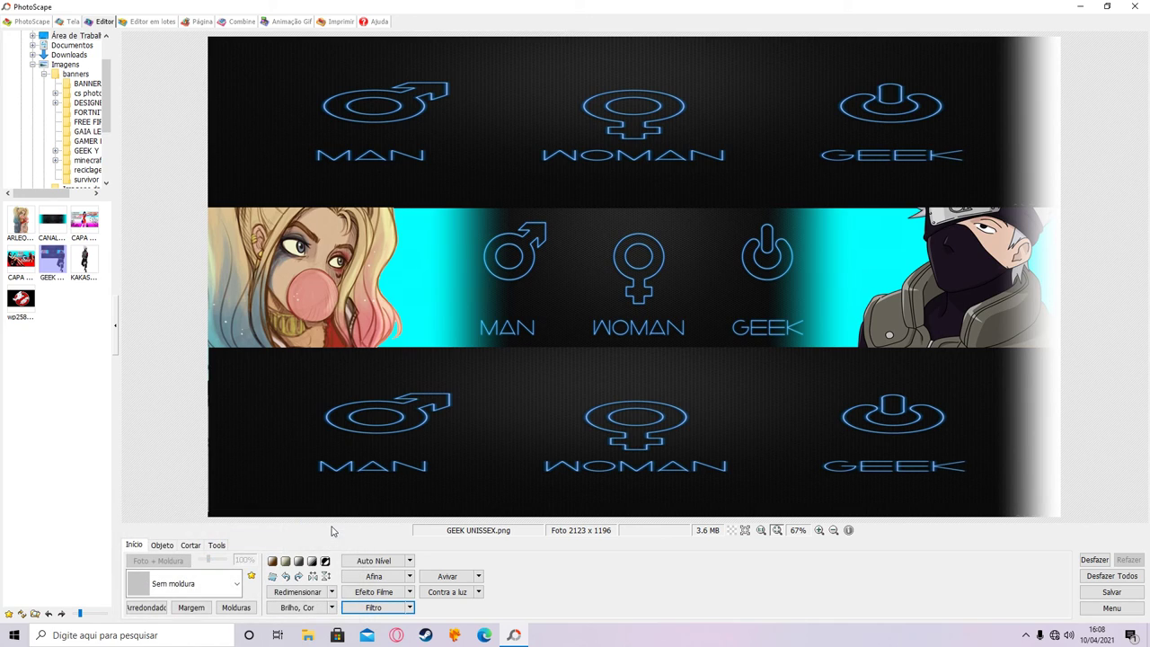
Apply a hot pink Linear Gradiente filter with direction Esquerdo along the banner's left edge
{"action": "left_click", "coordinate": [408, 608]}
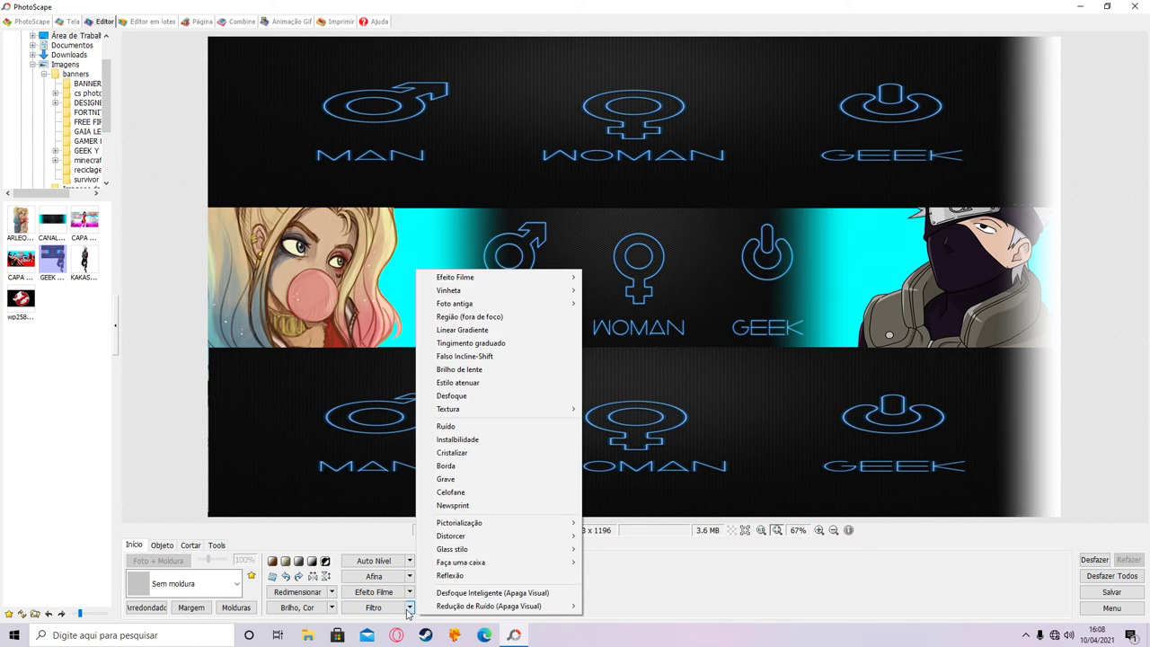
{"action": "left_click", "coordinate": [485, 330]}
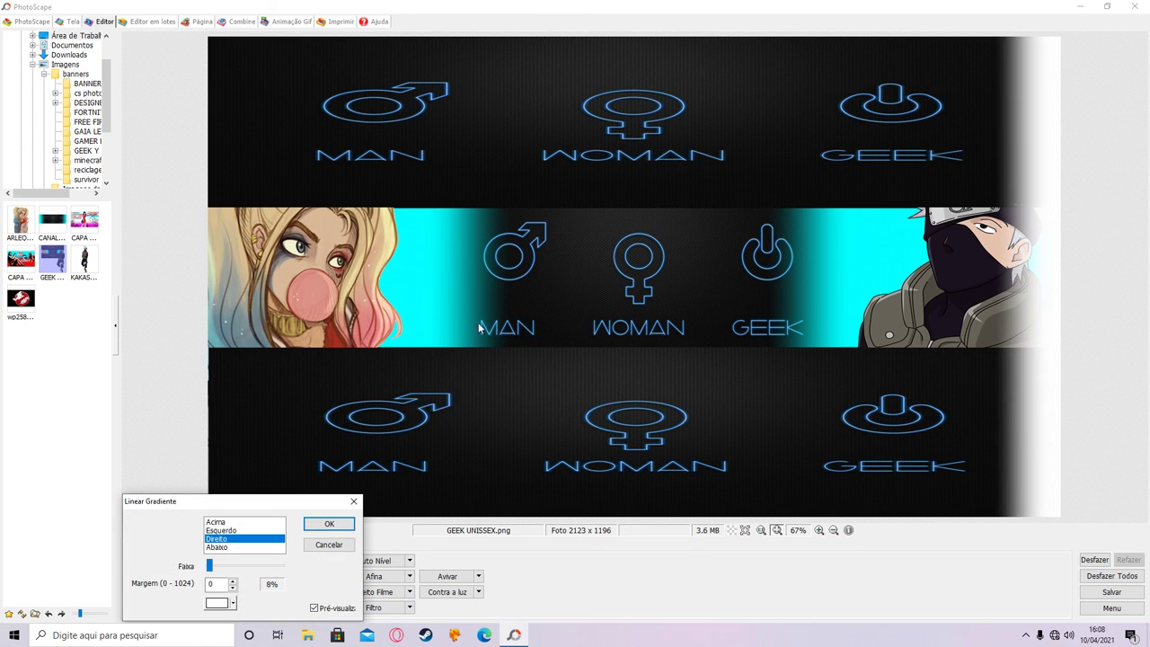
{"action": "left_click", "coordinate": [246, 531]}
{"action": "left_click", "coordinate": [233, 603]}
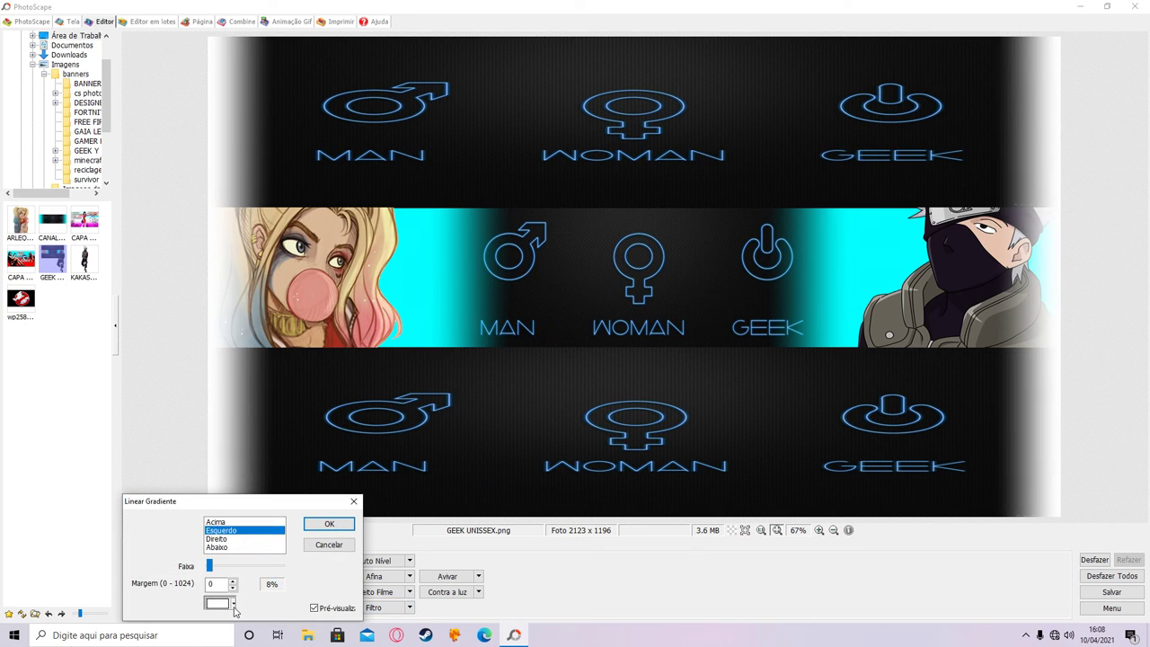
{"action": "left_click", "coordinate": [262, 590]}
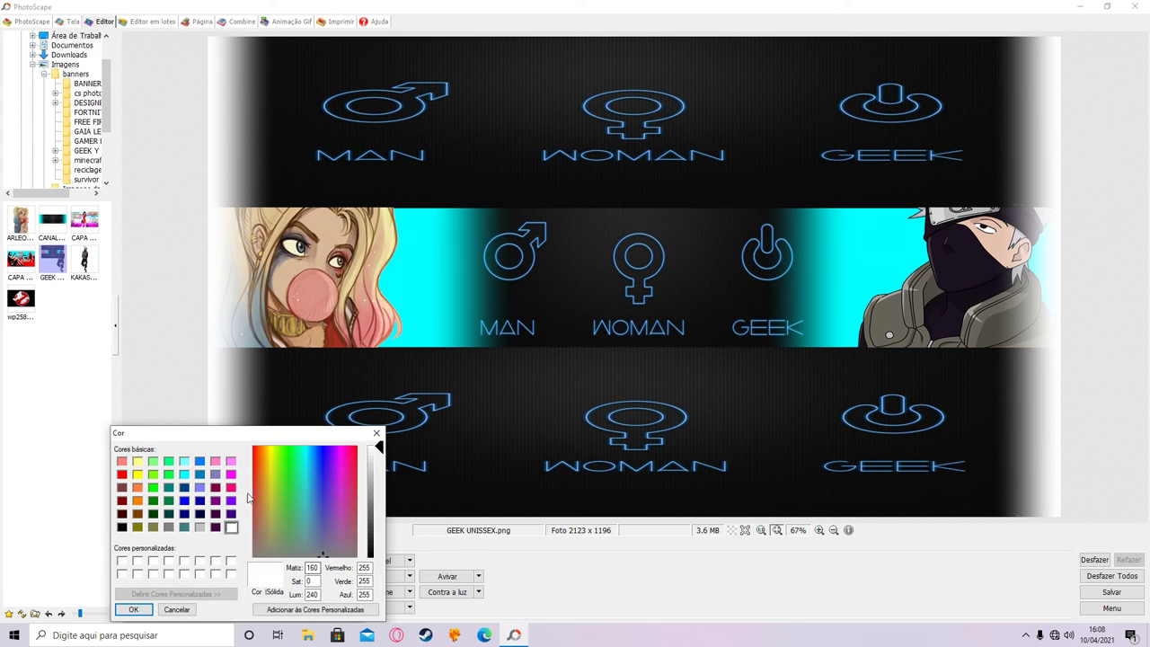
{"action": "left_click", "coordinate": [231, 487]}
{"action": "left_click", "coordinate": [148, 611]}
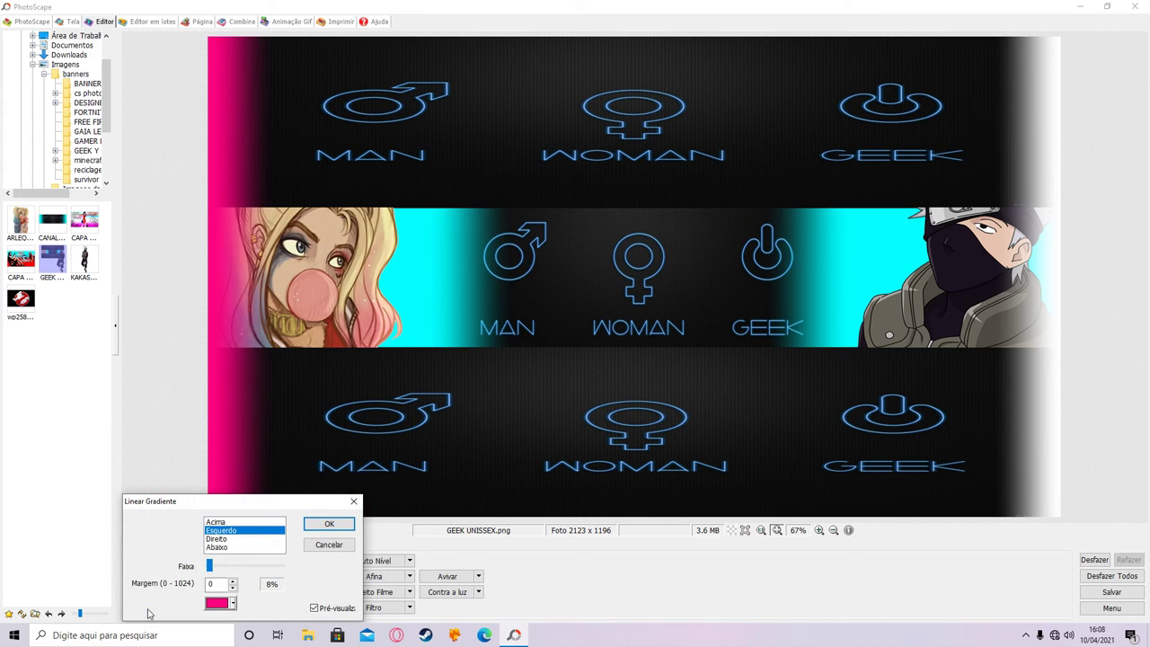
{"action": "left_click", "coordinate": [313, 532]}
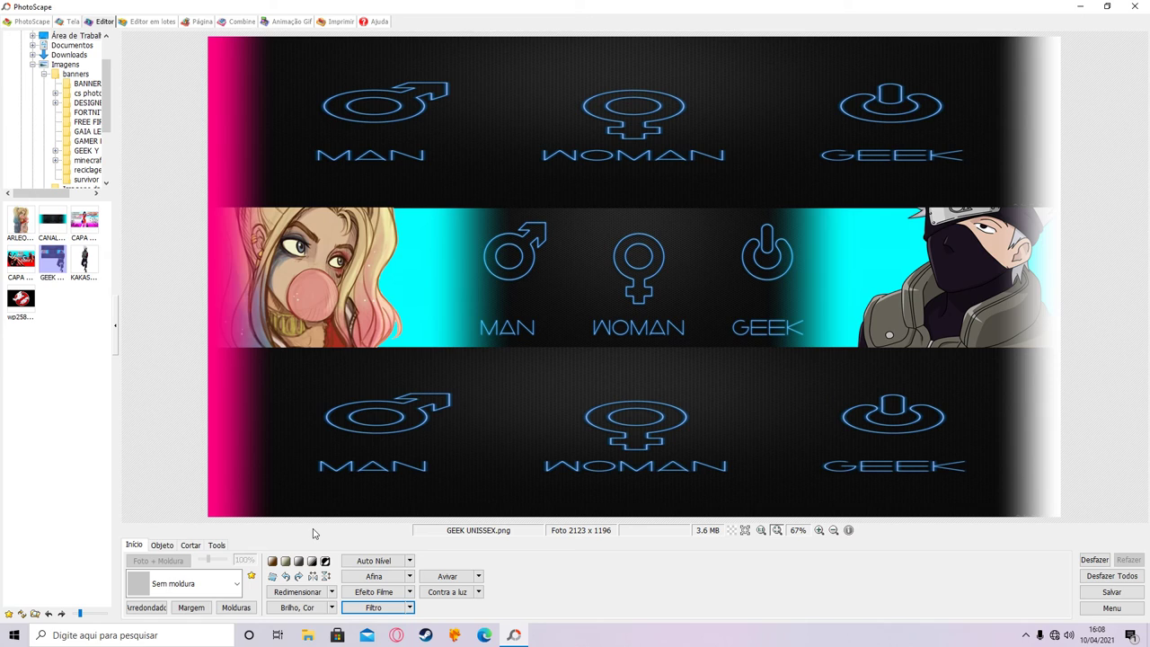
Apply a bright green (RGB 0, 255, 0) Linear Gradiente filter with direction Direito along the banner's right edge
{"action": "left_click", "coordinate": [368, 608]}
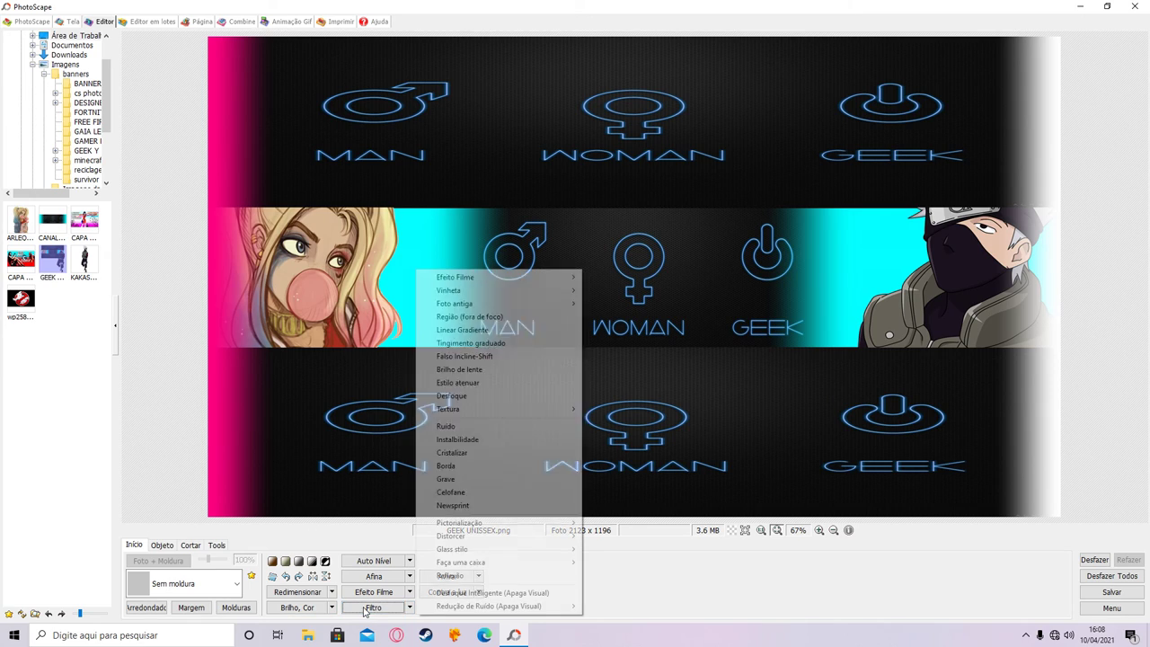
{"action": "left_click", "coordinate": [477, 330]}
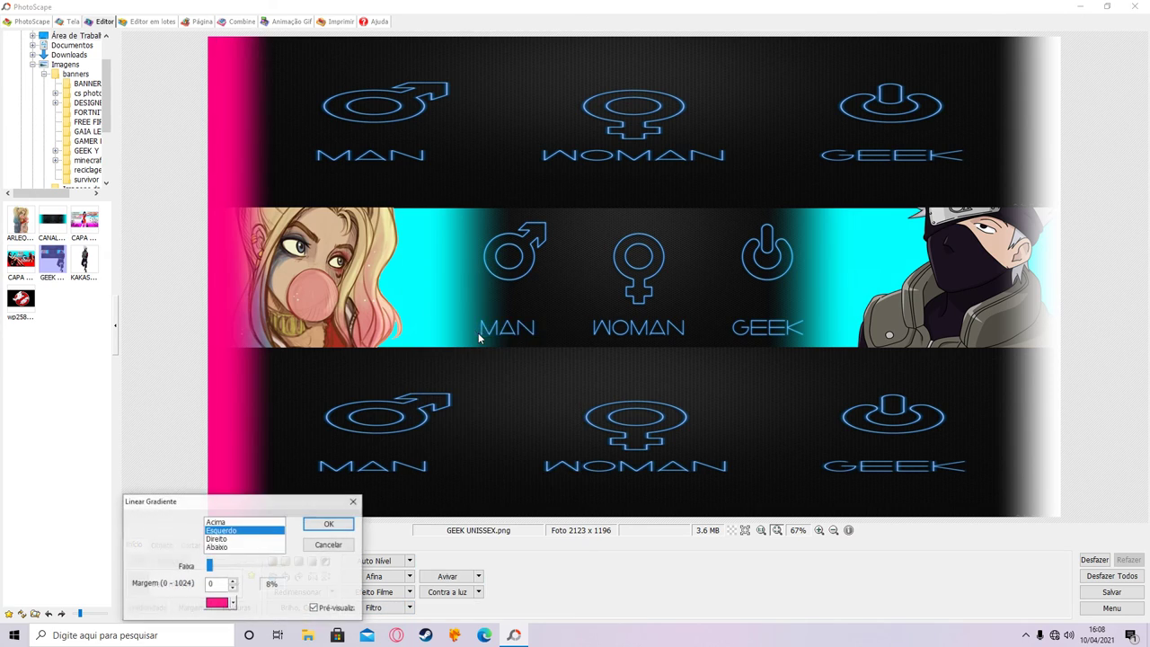
{"action": "left_click", "coordinate": [231, 538]}
{"action": "left_click", "coordinate": [234, 604]}
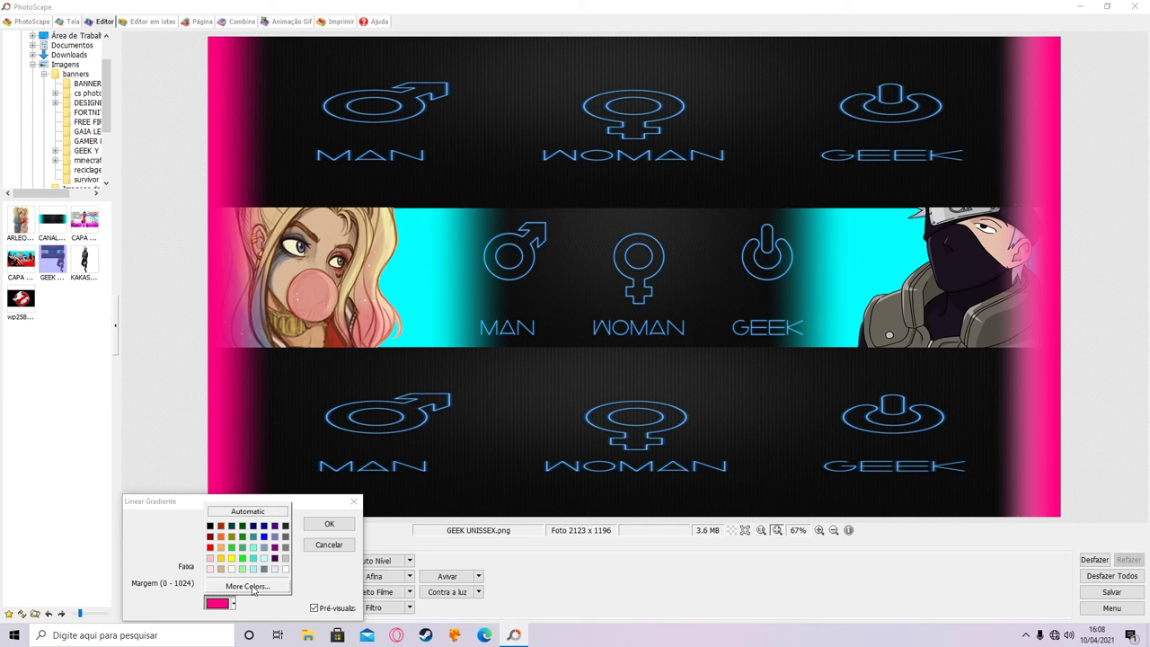
{"action": "left_click", "coordinate": [247, 586]}
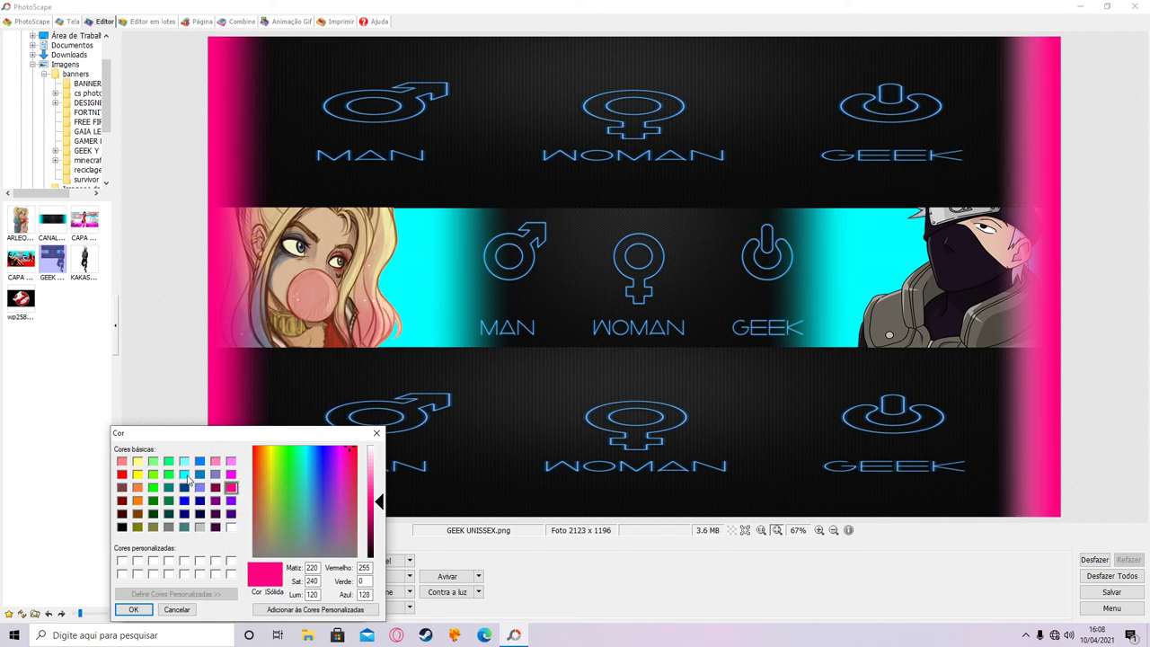
{"action": "left_click", "coordinate": [153, 487]}
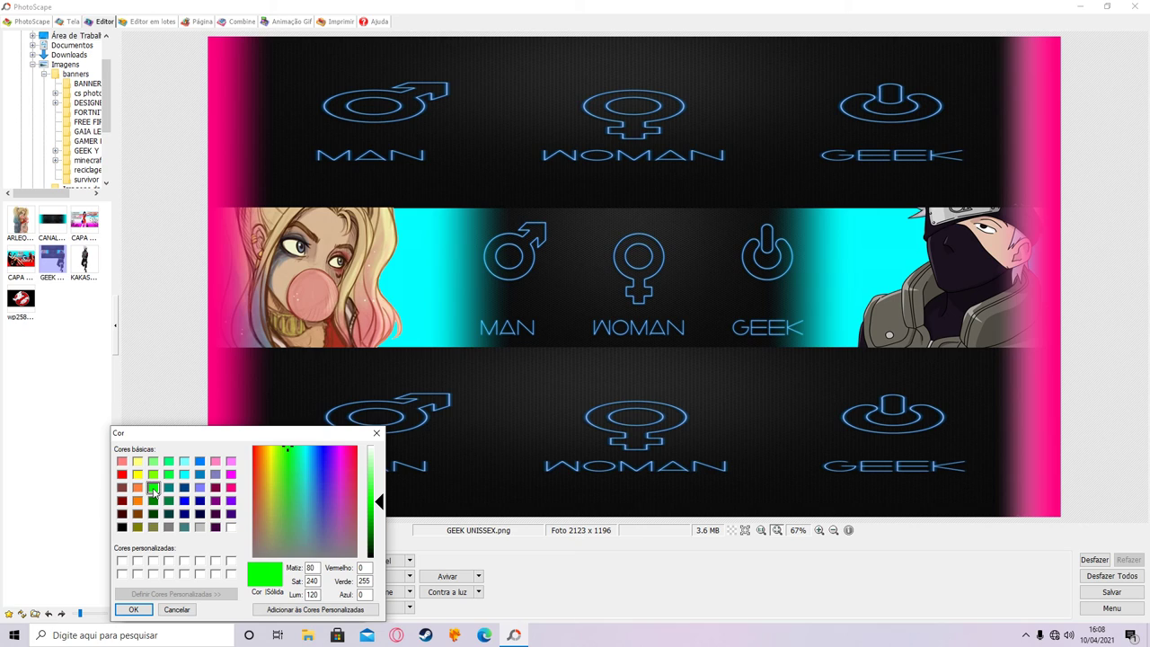
{"action": "left_click", "coordinate": [133, 609]}
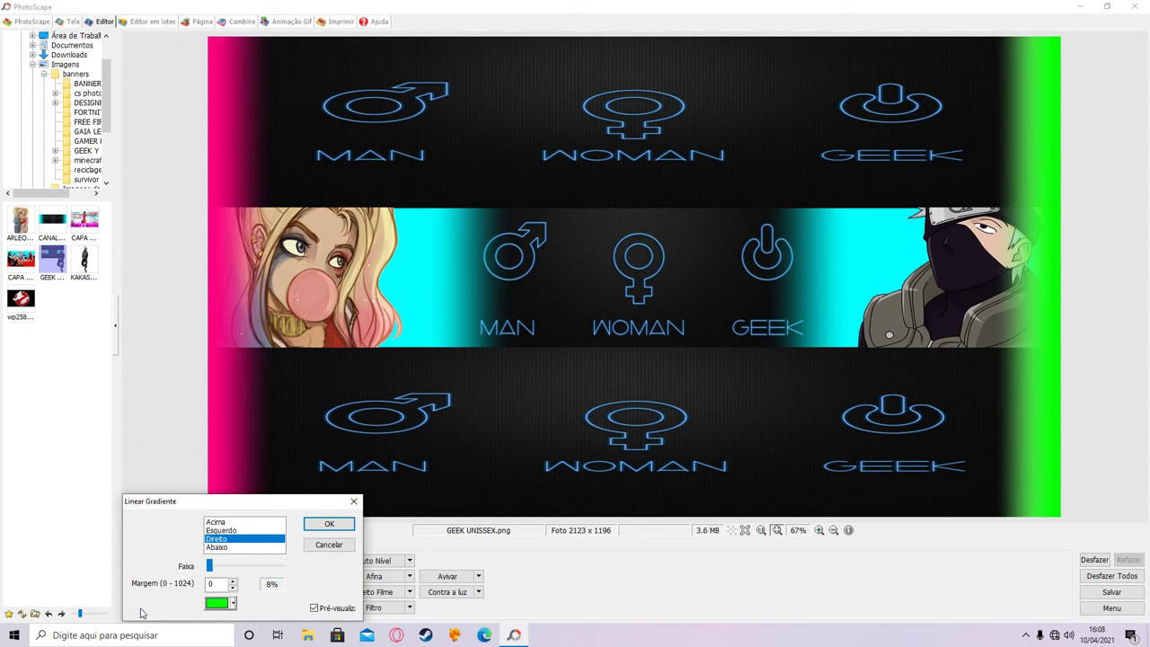
{"action": "left_click", "coordinate": [348, 526]}
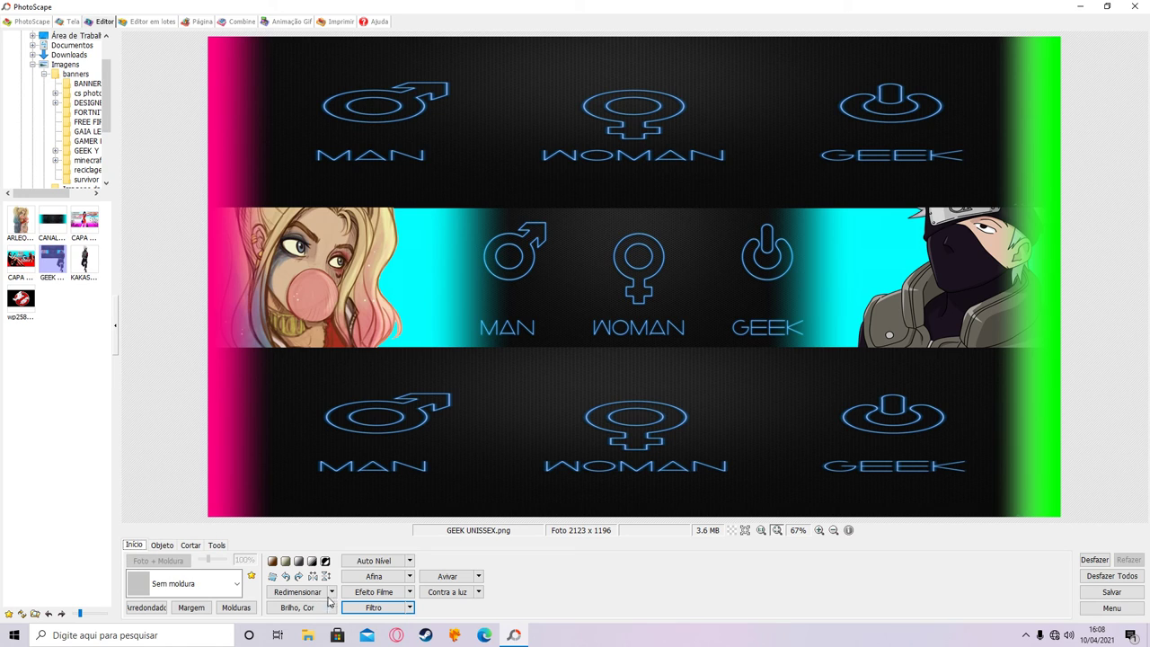
Apply the DK1 film effect to the whole banner at the Alto intensity
{"action": "left_click", "coordinate": [373, 591]}
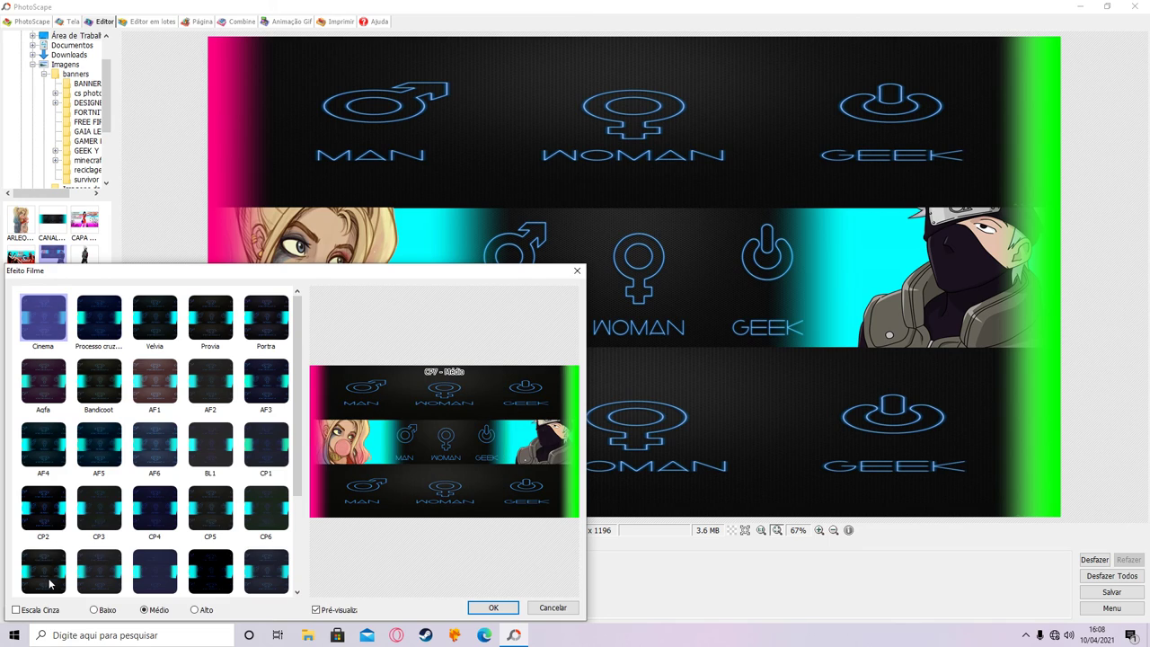
{"action": "scroll", "coordinate": [50, 572], "scroll_direction": "down", "scroll_amount": 3}
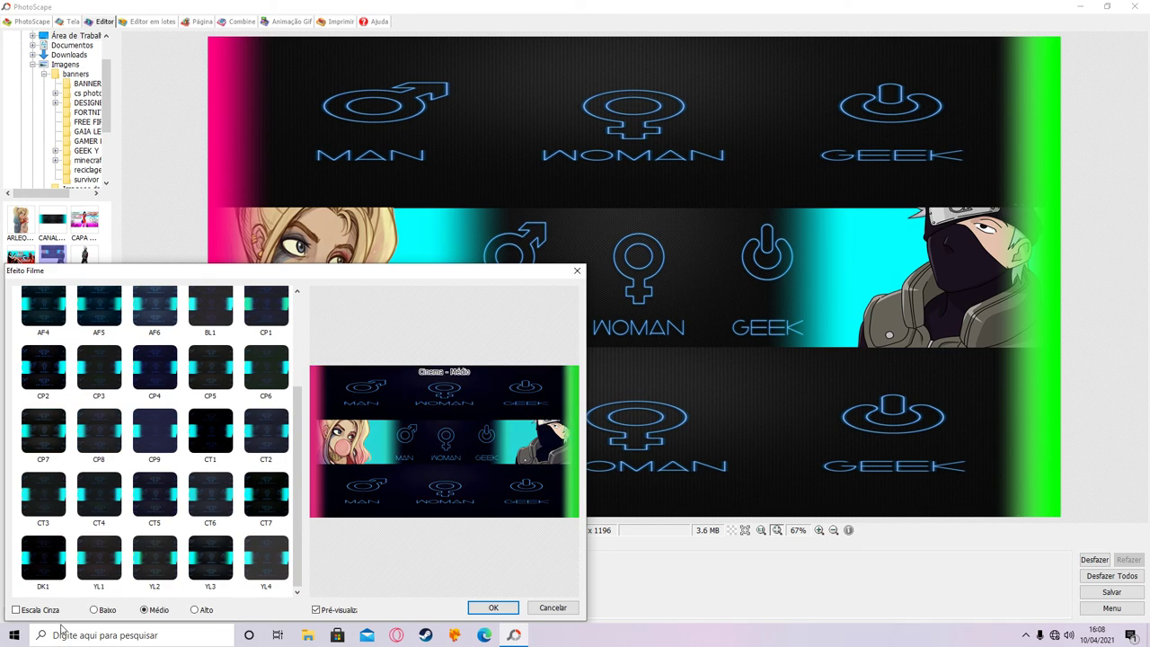
{"action": "left_click", "coordinate": [51, 575]}
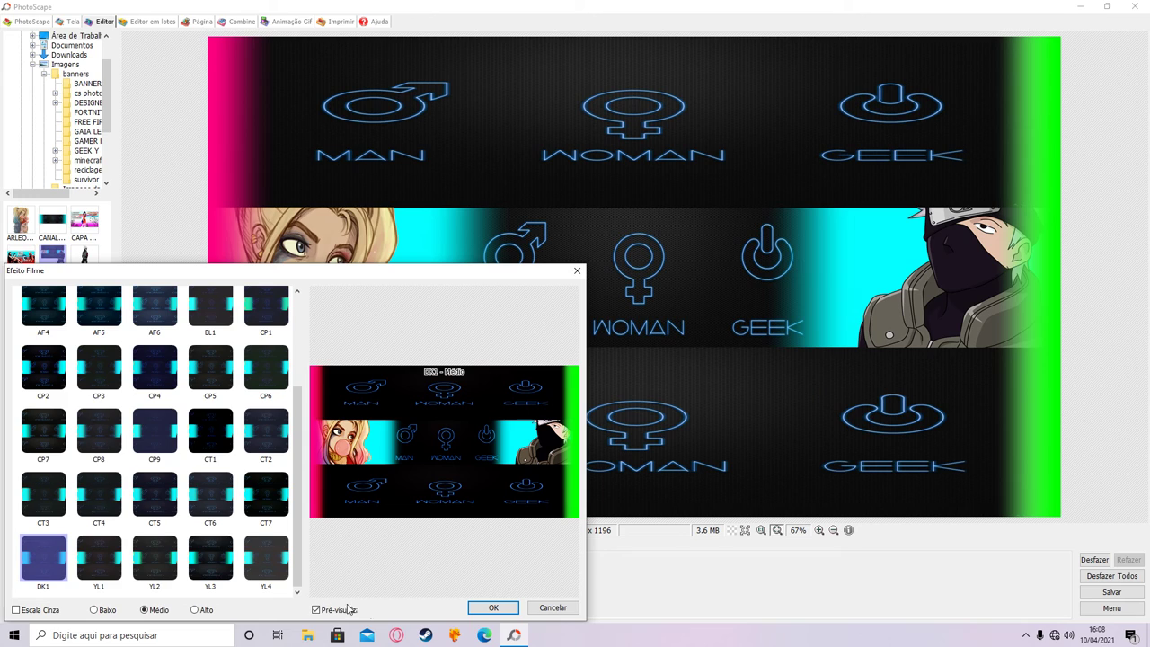
{"action": "left_click", "coordinate": [195, 611]}
{"action": "left_click", "coordinate": [493, 607]}
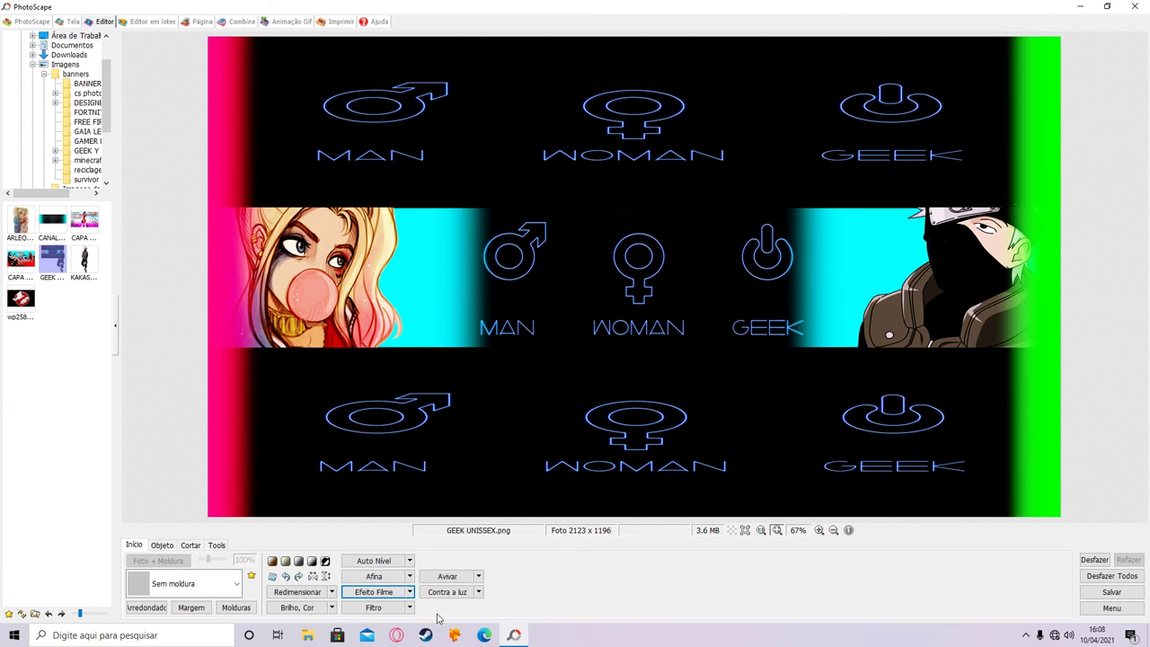
Apply the Desfoque Zoom distortion filter to the banner with a level of 2
{"action": "left_click", "coordinate": [391, 608]}
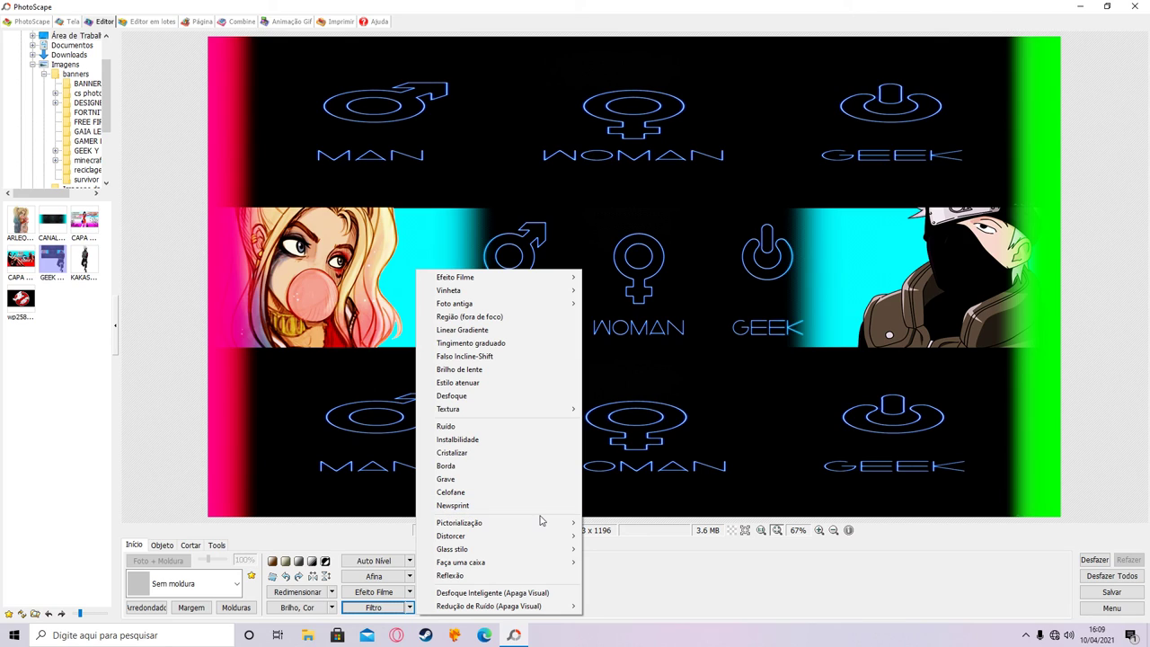
{"action": "mouse_move", "coordinate": [535, 528]}
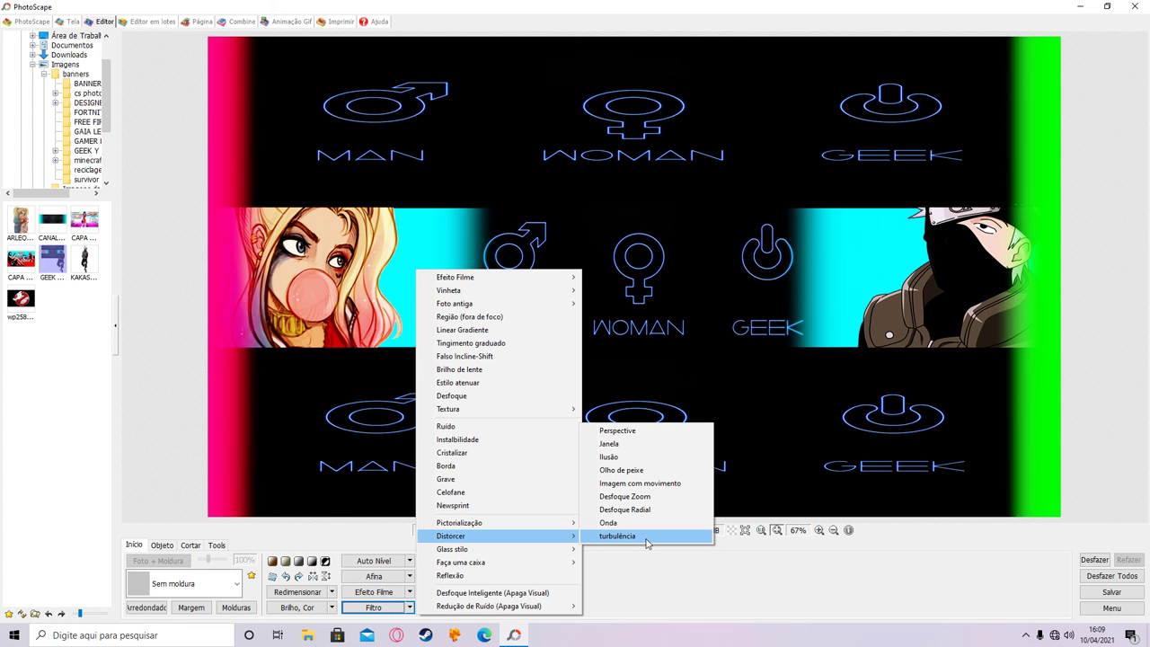
{"action": "left_click", "coordinate": [629, 495]}
{"action": "left_click_drag", "start_coordinate": [250, 549], "coordinate": [241, 553]}
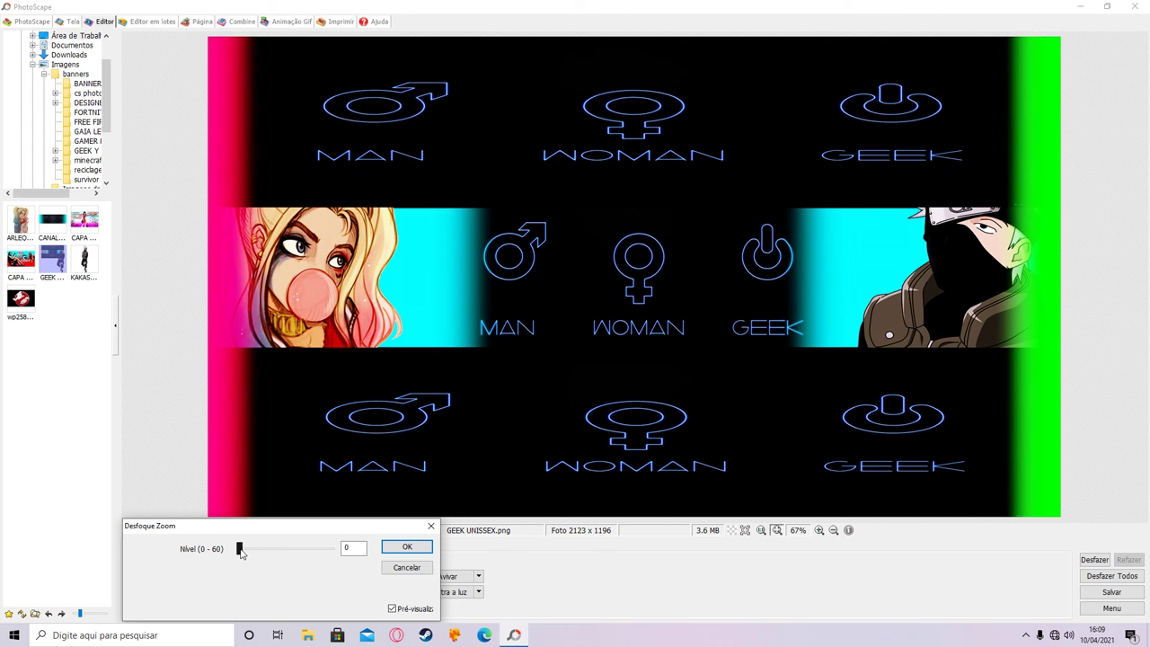
{"action": "left_click_drag", "start_coordinate": [240, 553], "coordinate": [243, 554]}
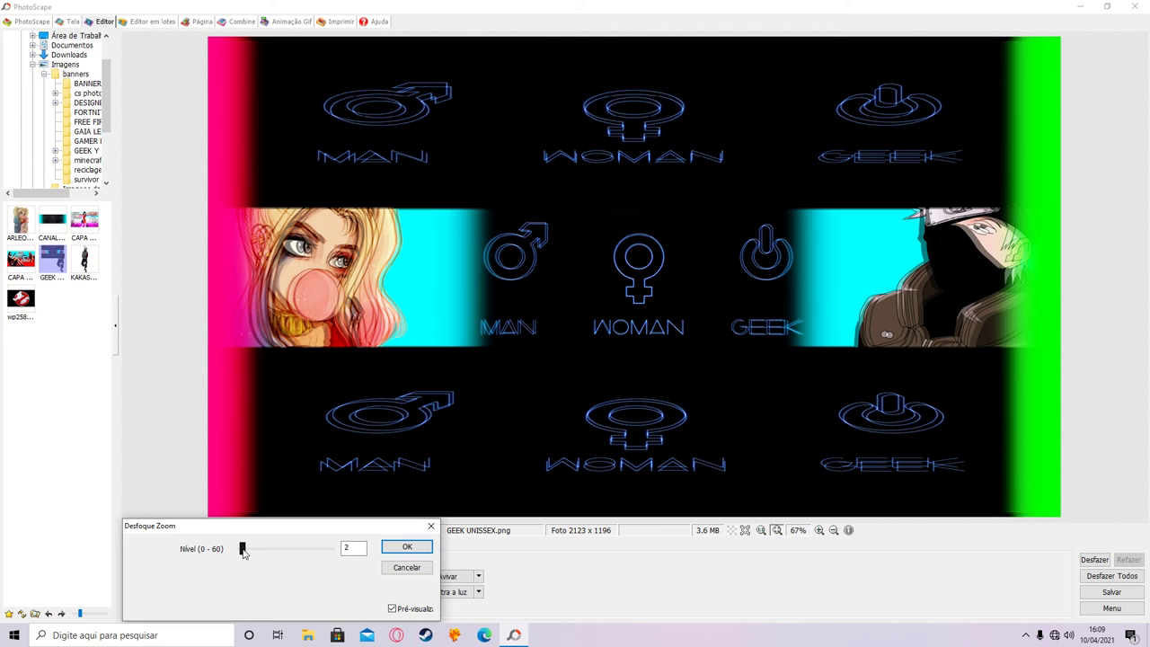
{"action": "left_click", "coordinate": [407, 546]}
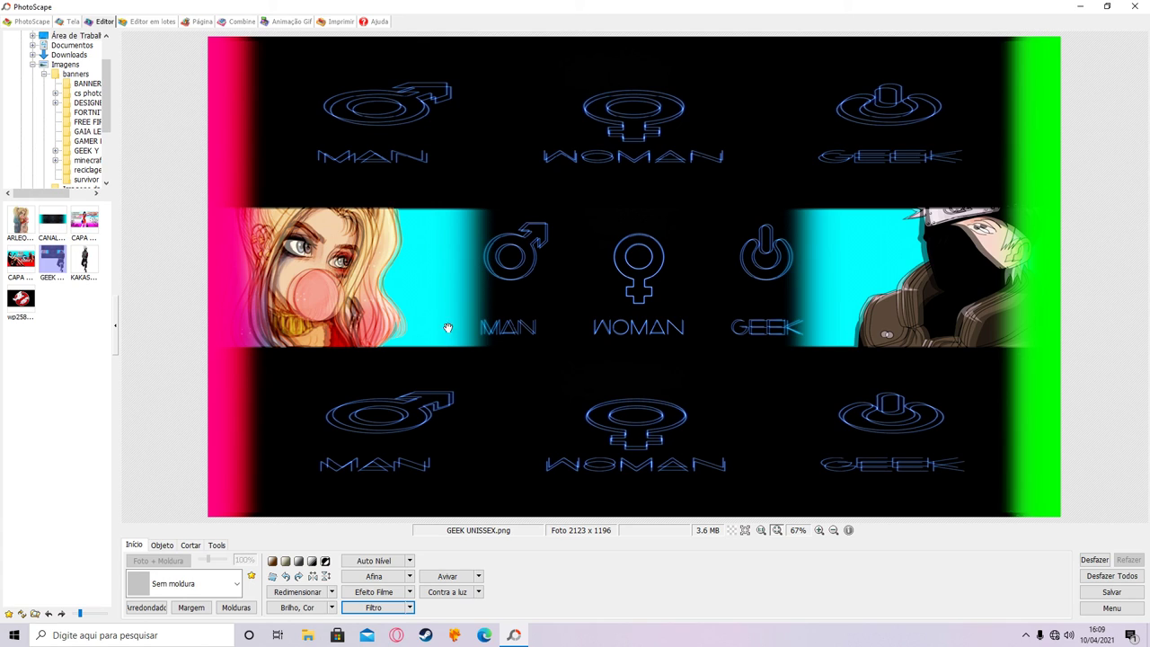
Start a text object on the banner reading "GEEKER UNISSEX" in the Equalize font
{"action": "left_click", "coordinate": [160, 544]}
{"action": "left_click", "coordinate": [145, 577]}
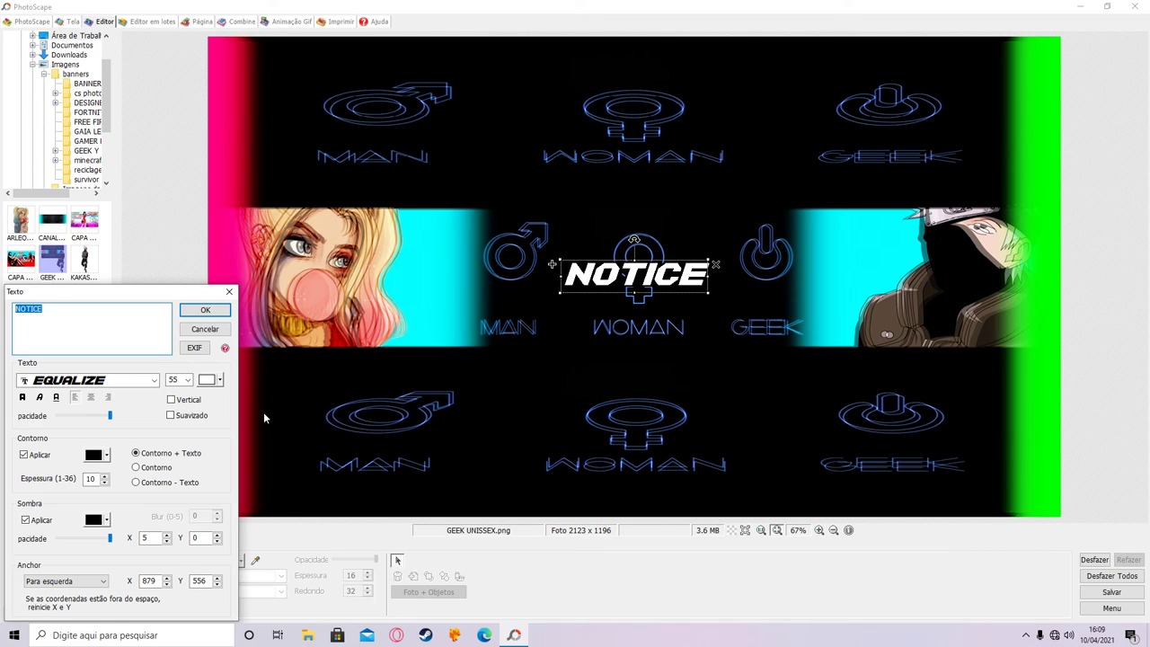
{"action": "type", "text": "GEE"}
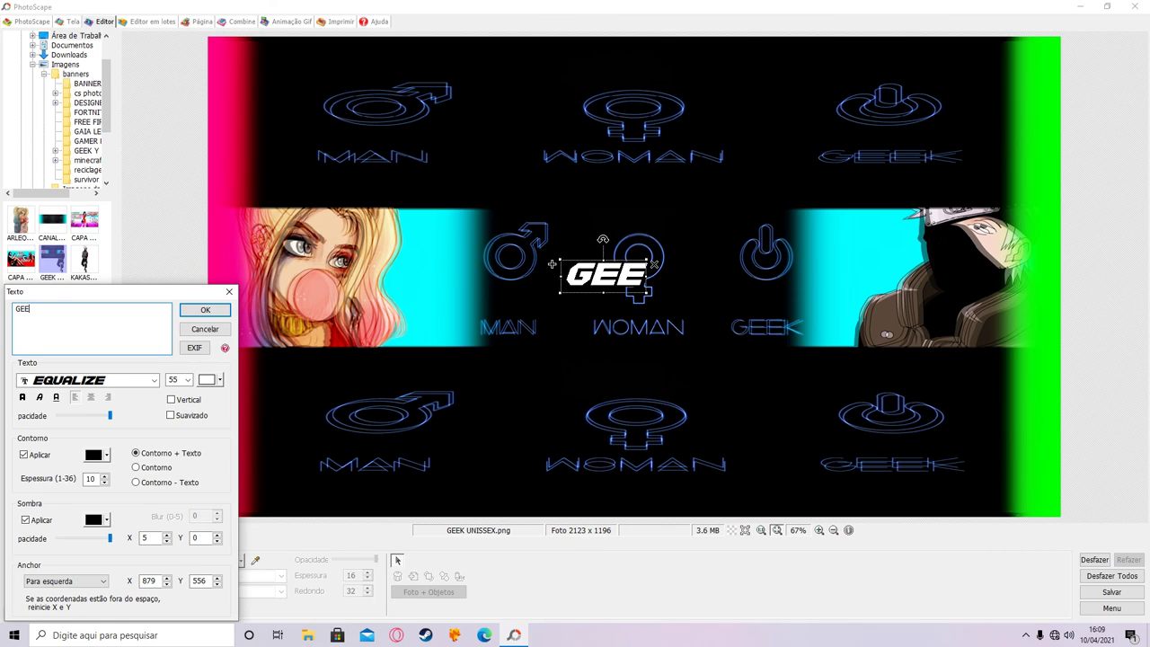
{"action": "type", "text": "K UNISSEX"}
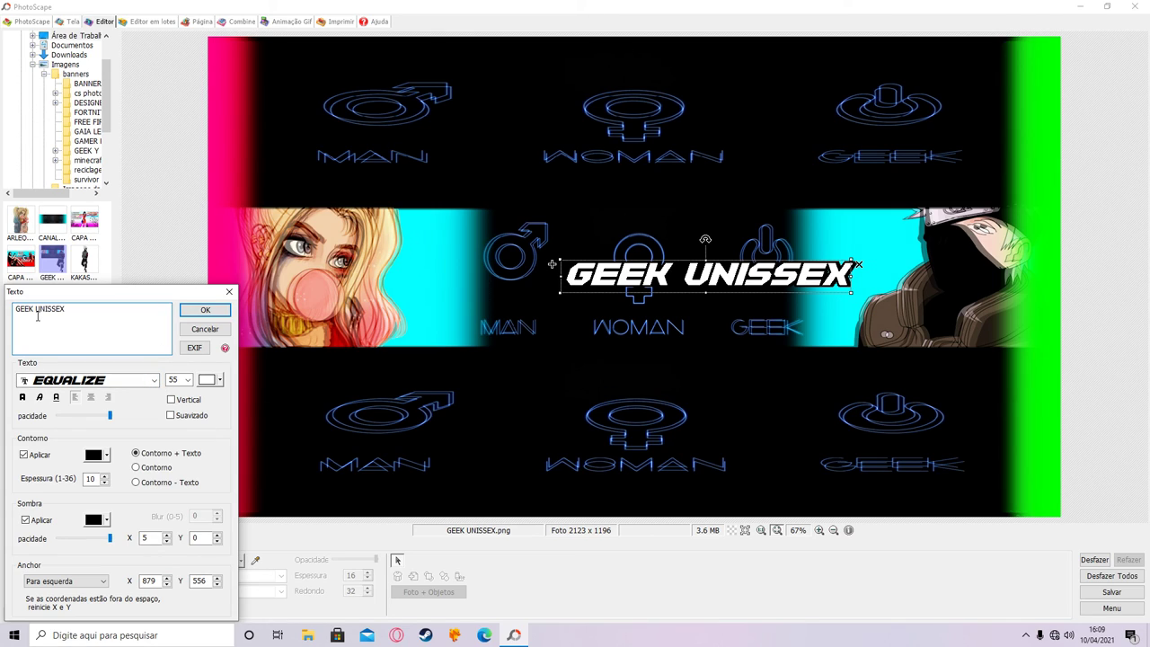
{"action": "type", "text": "ER"}
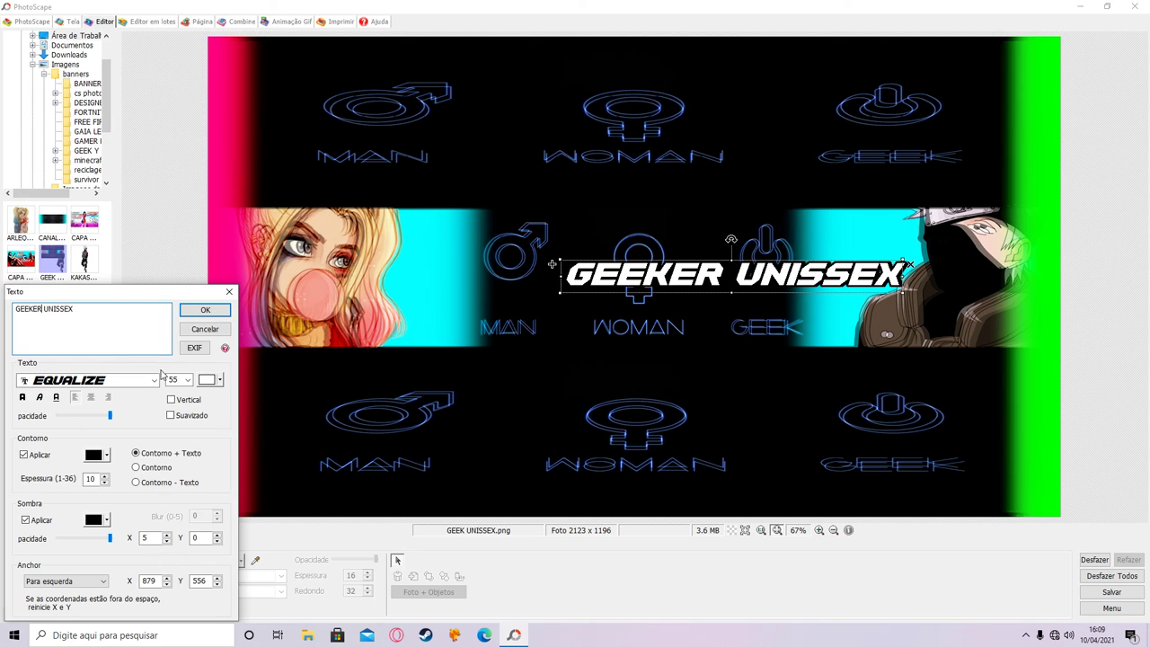
Set the text colour to cyan (RGB 0, 255, 255) and add the text to the banner
{"action": "left_click", "coordinate": [219, 379]}
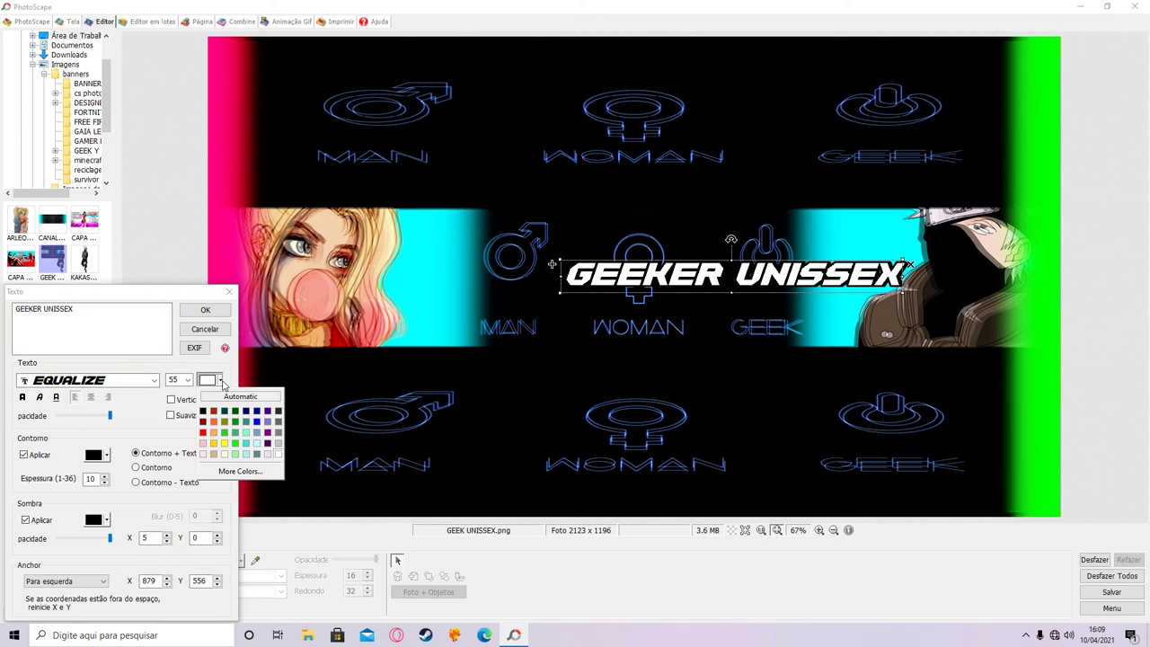
{"action": "left_click", "coordinate": [256, 472]}
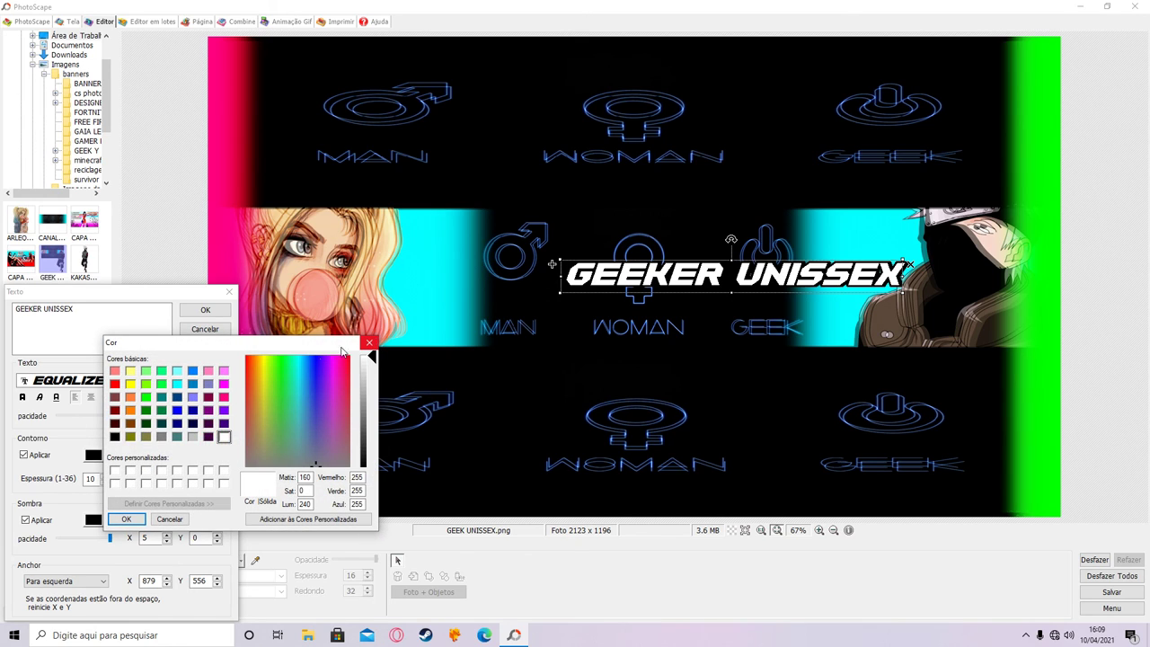
{"action": "left_click", "coordinate": [177, 385]}
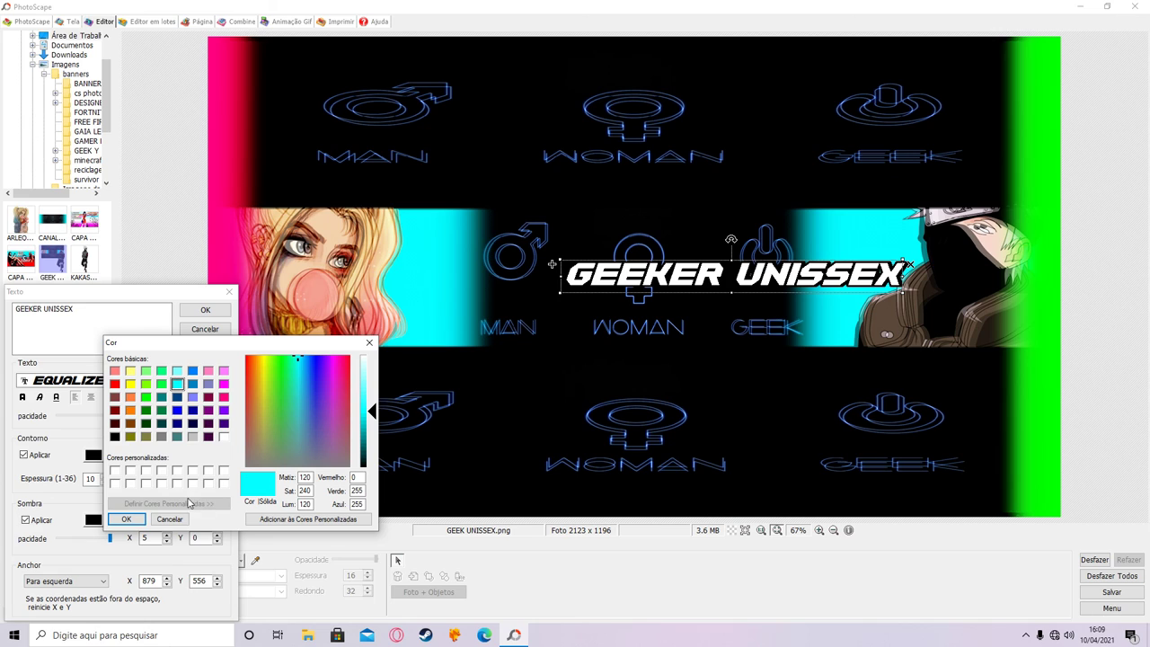
{"action": "left_click", "coordinate": [127, 520]}
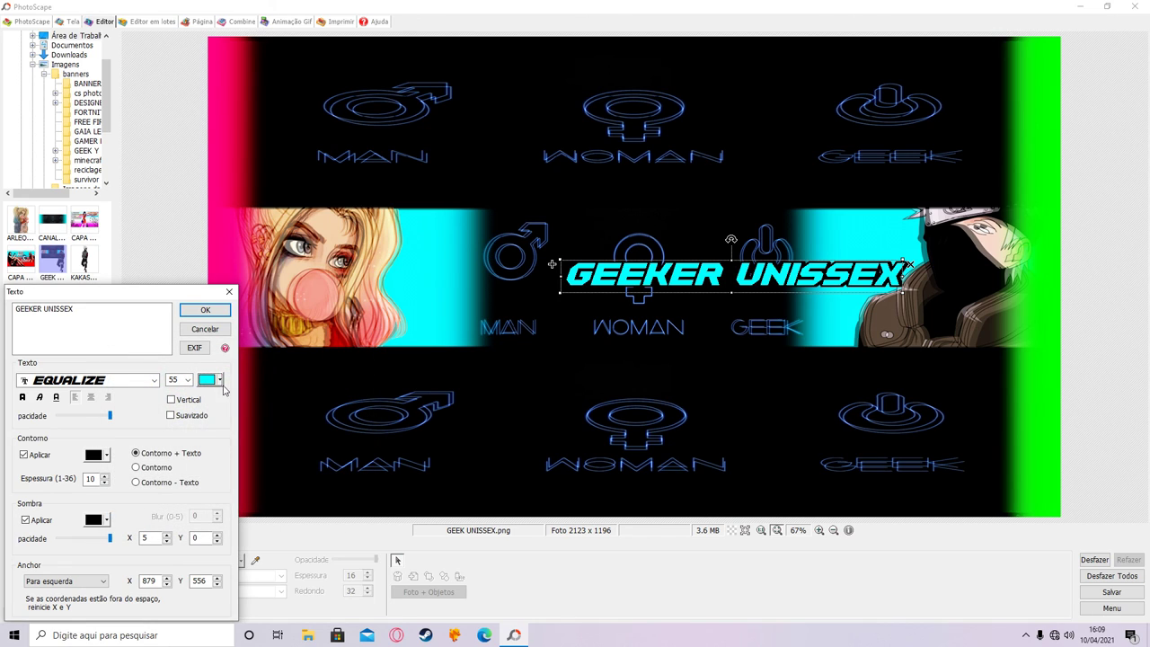
{"action": "left_click", "coordinate": [205, 309]}
Shrink the GEEKER UNISSEX text to about size 34 and place it between the blonde character and the woman symbol
{"action": "left_click_drag", "start_coordinate": [696, 287], "coordinate": [605, 310]}
{"action": "left_click_drag", "start_coordinate": [470, 319], "coordinate": [593, 307]}
{"action": "left_click_drag", "start_coordinate": [671, 308], "coordinate": [472, 313]}
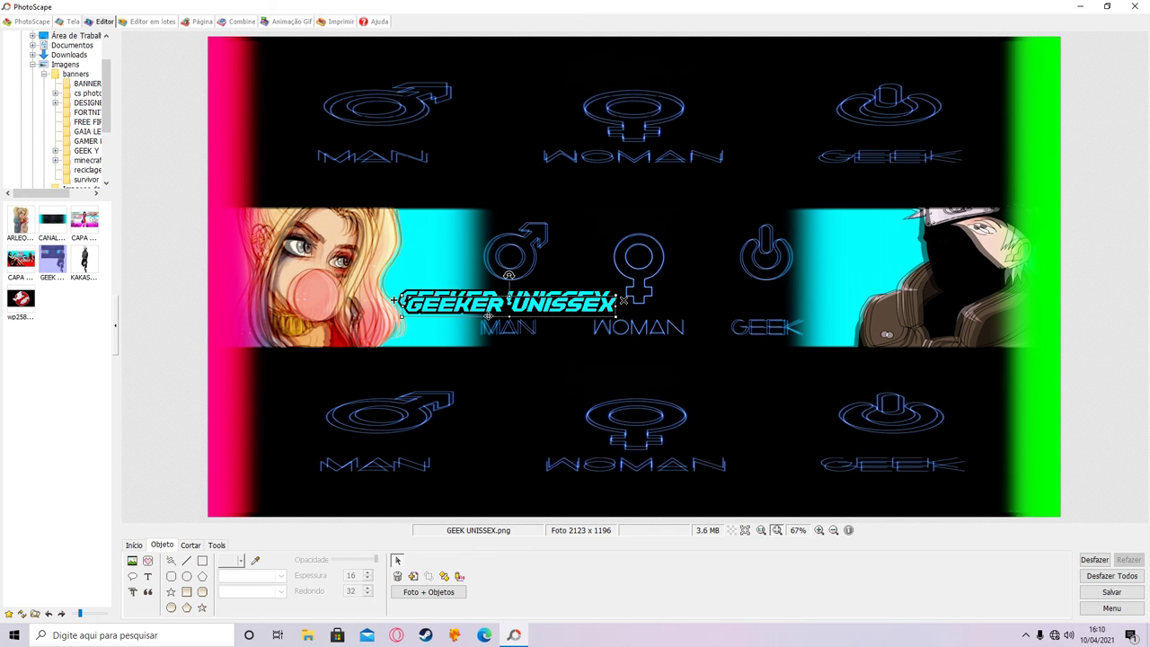
Duplicate the GEEKER UNISSEX text, place the copy between the woman symbol and the masked character, and level both texts
{"action": "key", "text": "ctrl+v"}
{"action": "left_click_drag", "start_coordinate": [709, 236], "coordinate": [653, 290]}
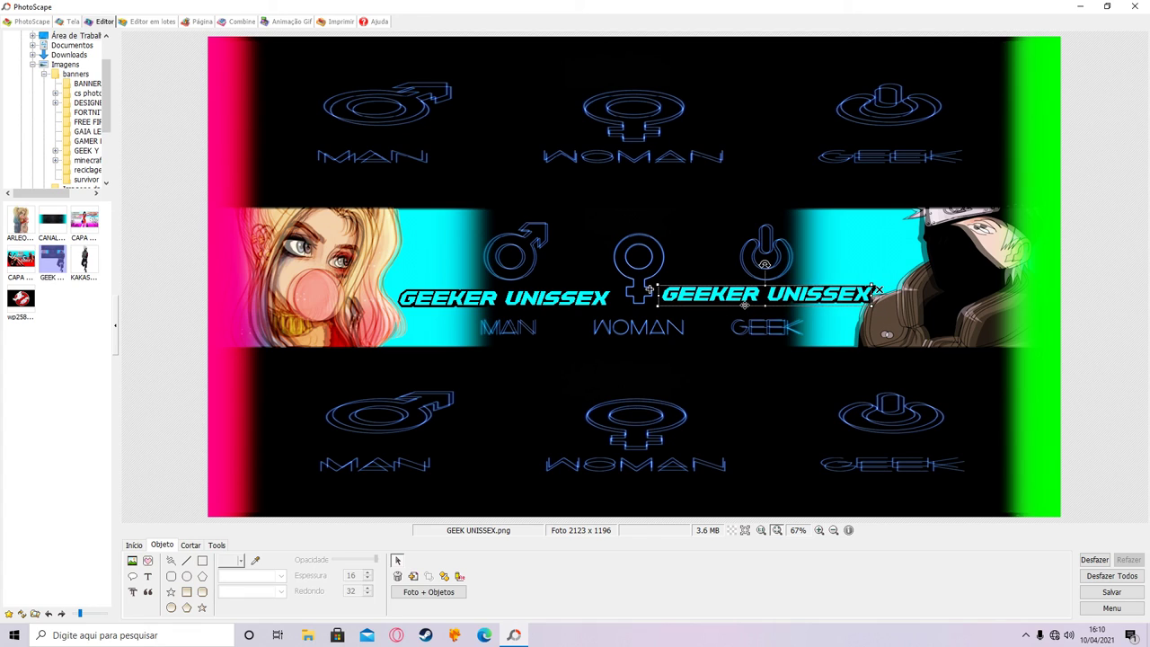
{"action": "left_click_drag", "start_coordinate": [748, 305], "coordinate": [744, 308]}
{"action": "left_click_drag", "start_coordinate": [591, 307], "coordinate": [596, 308]}
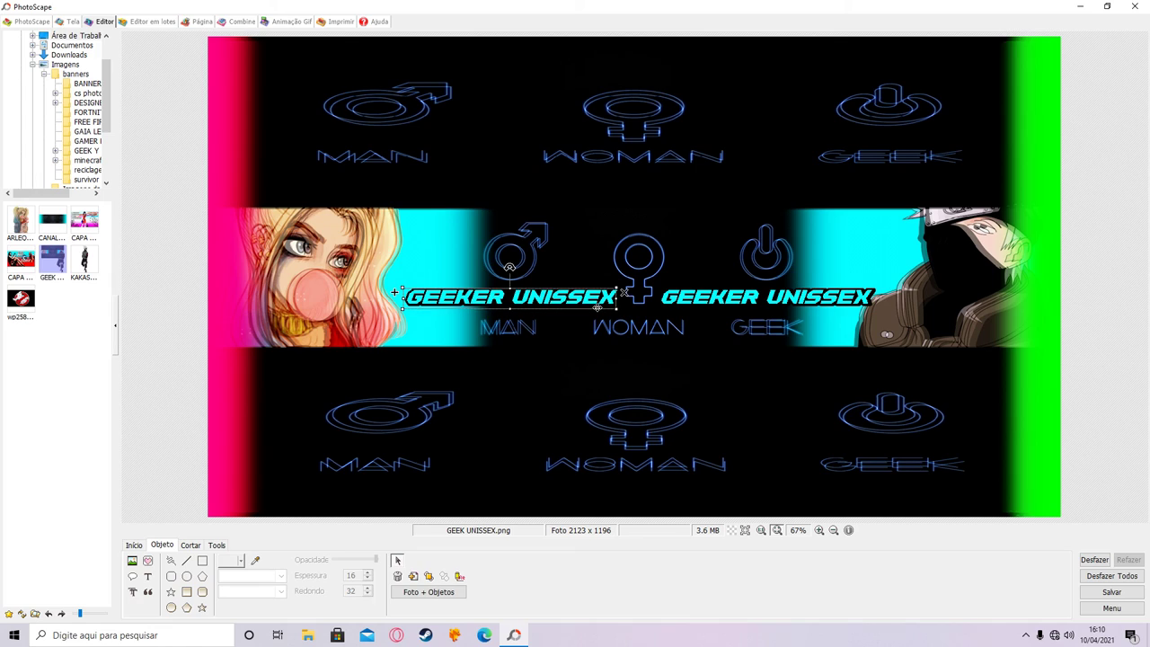
Fine-tune the positions of both GEEKER UNISSEX texts so they line up on either side of the woman symbol
{"action": "left_click", "coordinate": [1126, 144]}
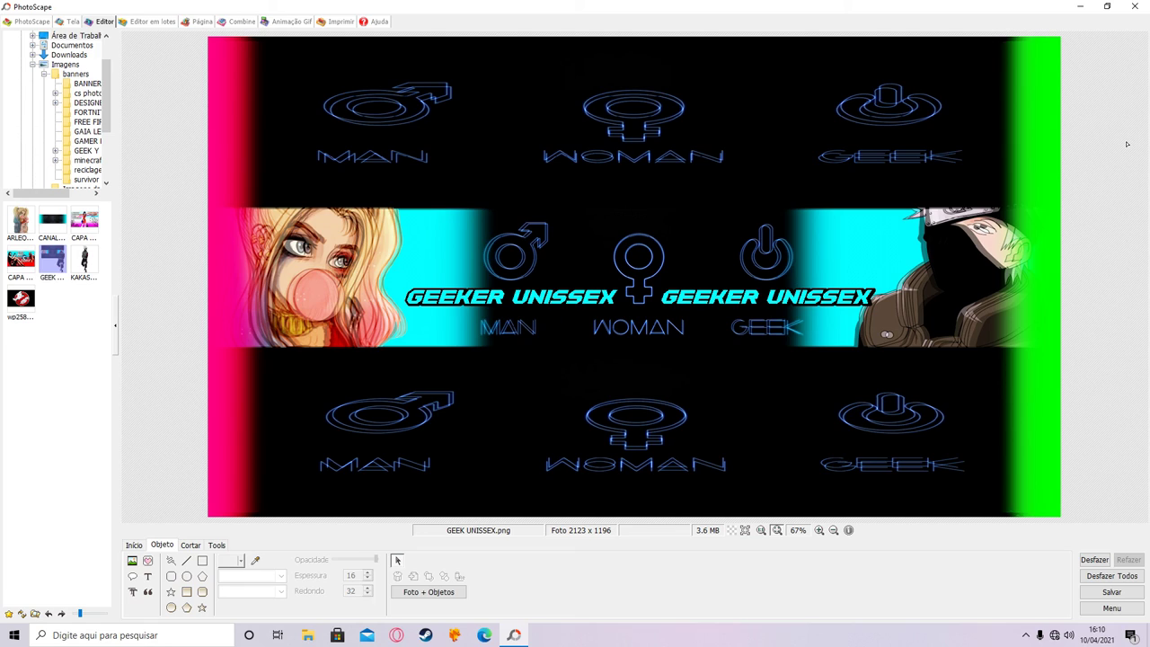
{"action": "left_click", "coordinate": [820, 304]}
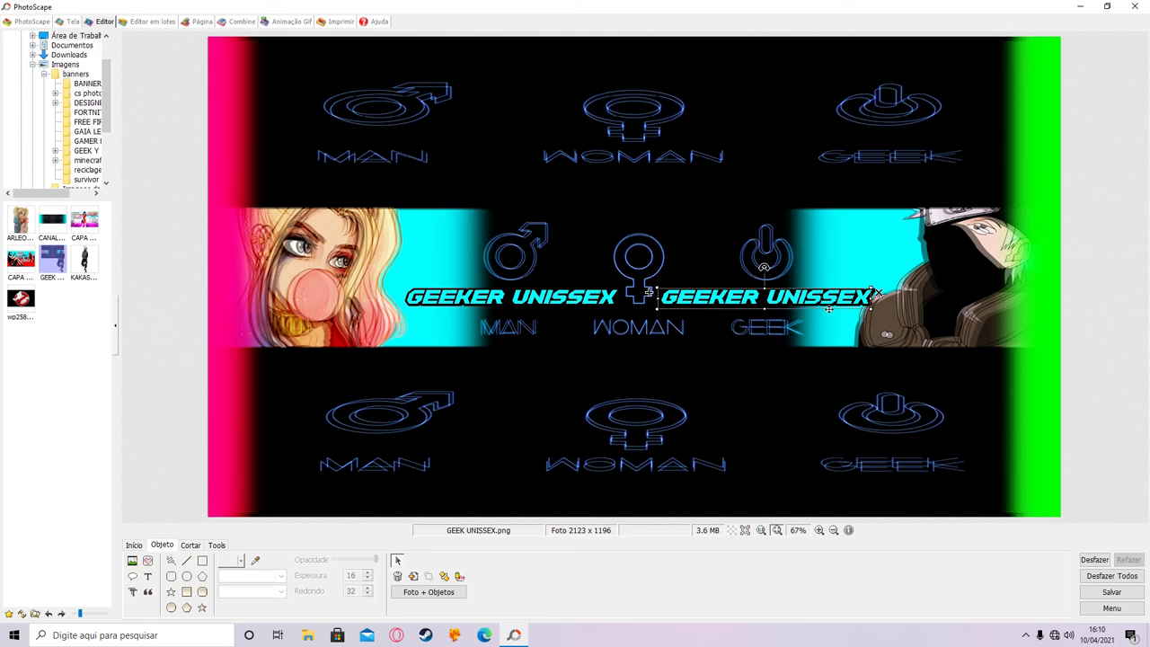
{"action": "left_click_drag", "start_coordinate": [827, 309], "coordinate": [825, 309]}
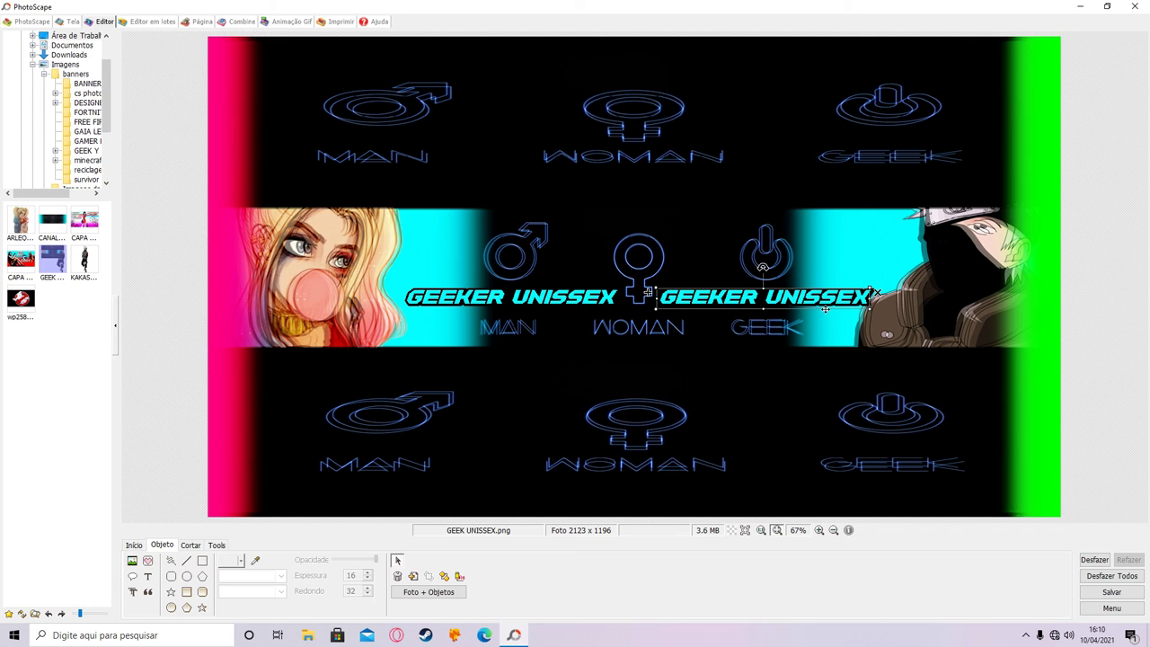
{"action": "left_click", "coordinate": [1086, 151]}
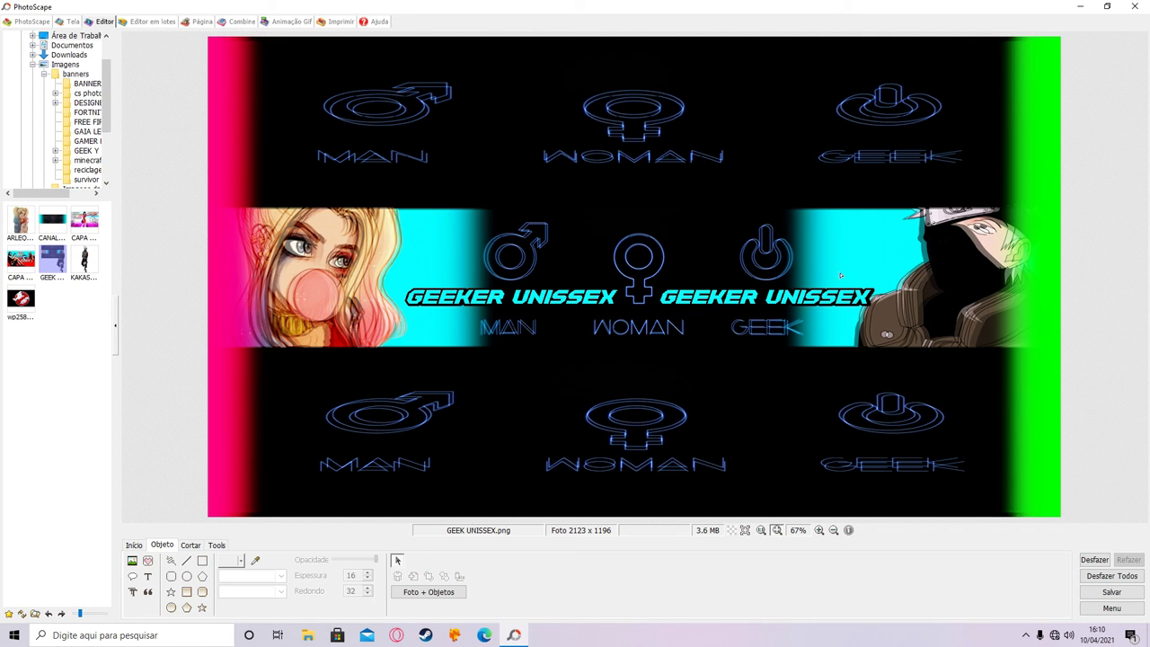
{"action": "double_click", "coordinate": [738, 303]}
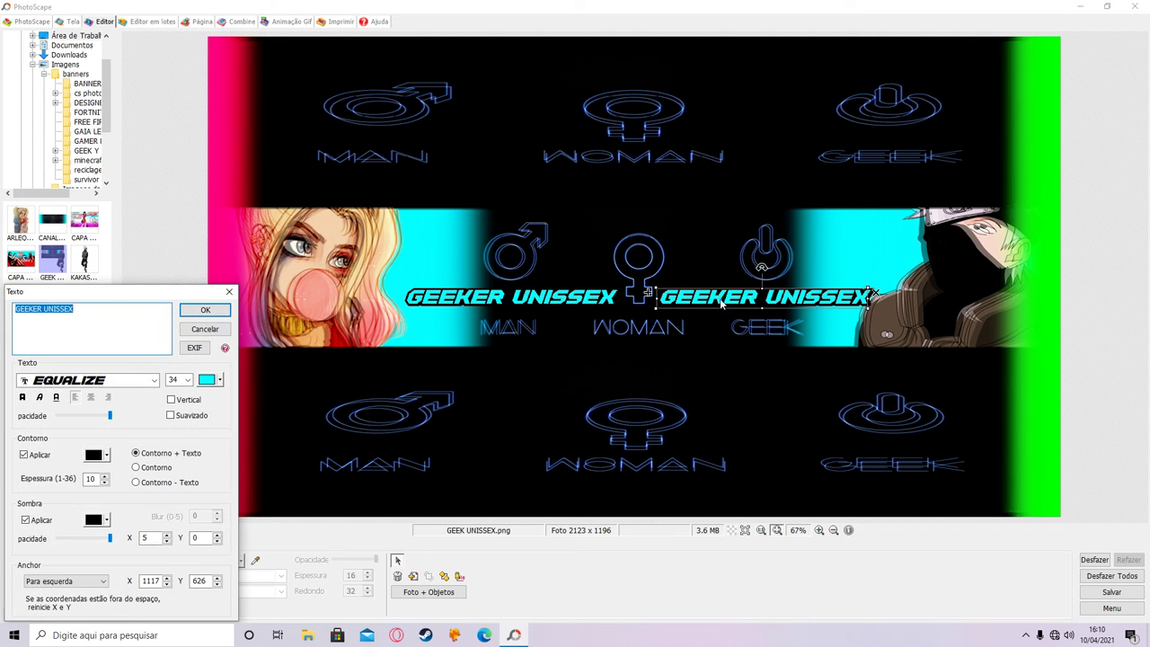
{"action": "left_click", "coordinate": [191, 326]}
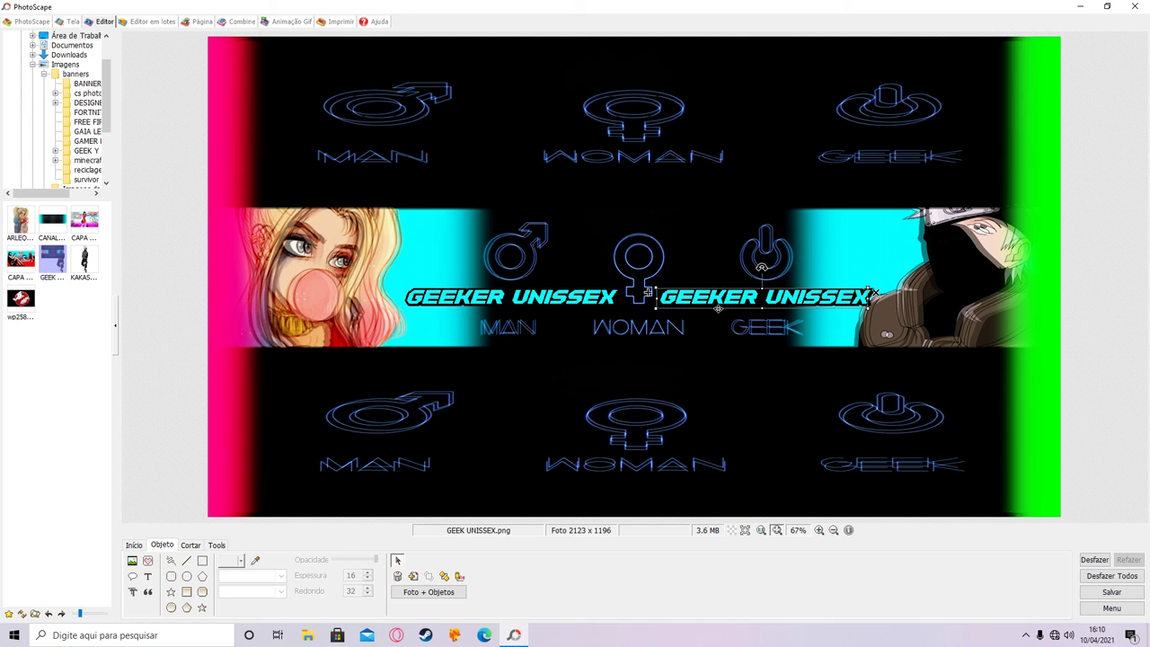
{"action": "left_click_drag", "start_coordinate": [716, 308], "coordinate": [713, 307]}
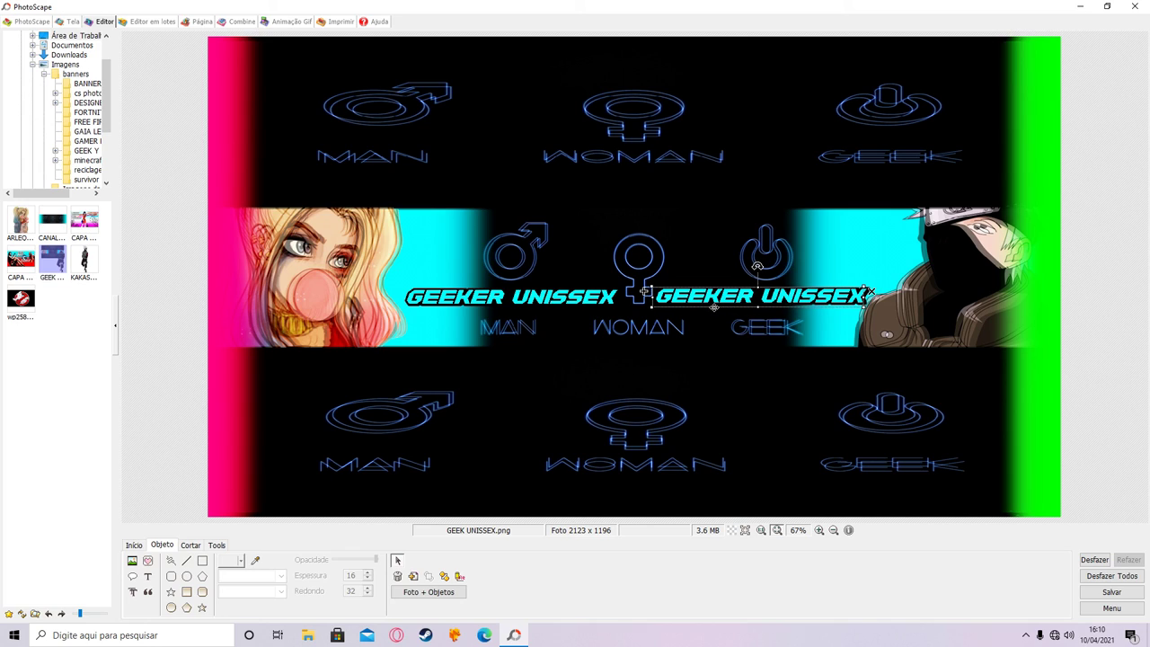
{"action": "left_click", "coordinate": [1097, 199]}
{"action": "left_click", "coordinate": [547, 297]}
{"action": "left_click_drag", "start_coordinate": [594, 308], "coordinate": [595, 307]}
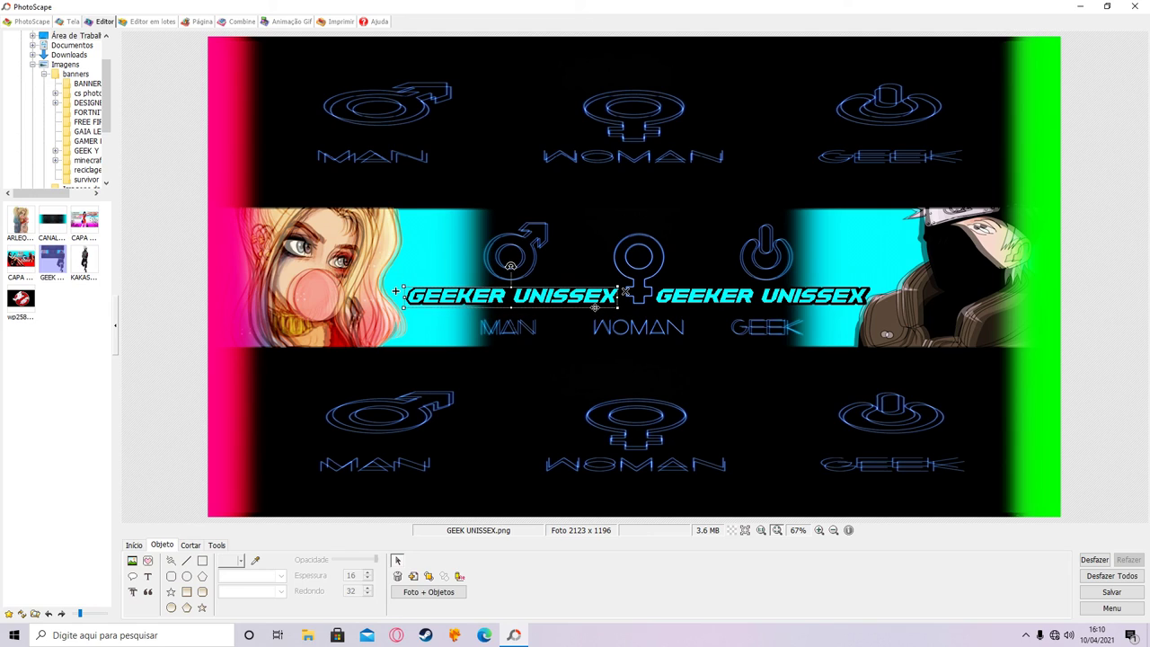
Delete the text beside the blonde character and put a fresh copy of the other GEEKER UNISSEX text in its place
{"action": "key", "text": "Delete"}
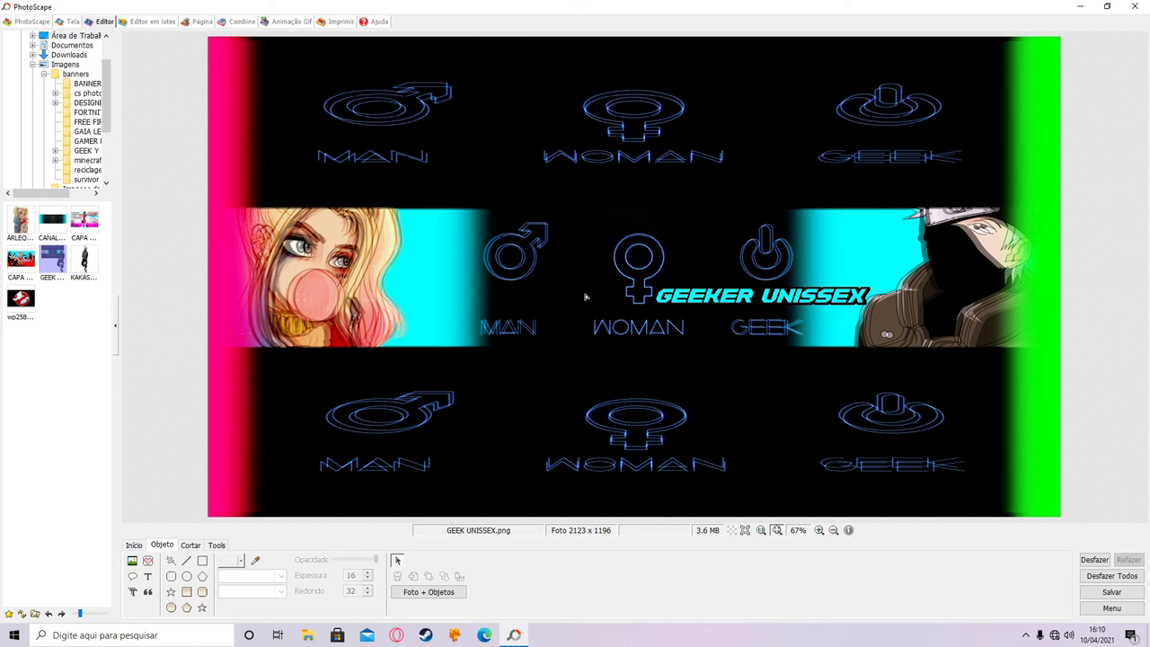
{"action": "left_click", "coordinate": [723, 294]}
{"action": "left_click_drag", "start_coordinate": [714, 307], "coordinate": [470, 306]}
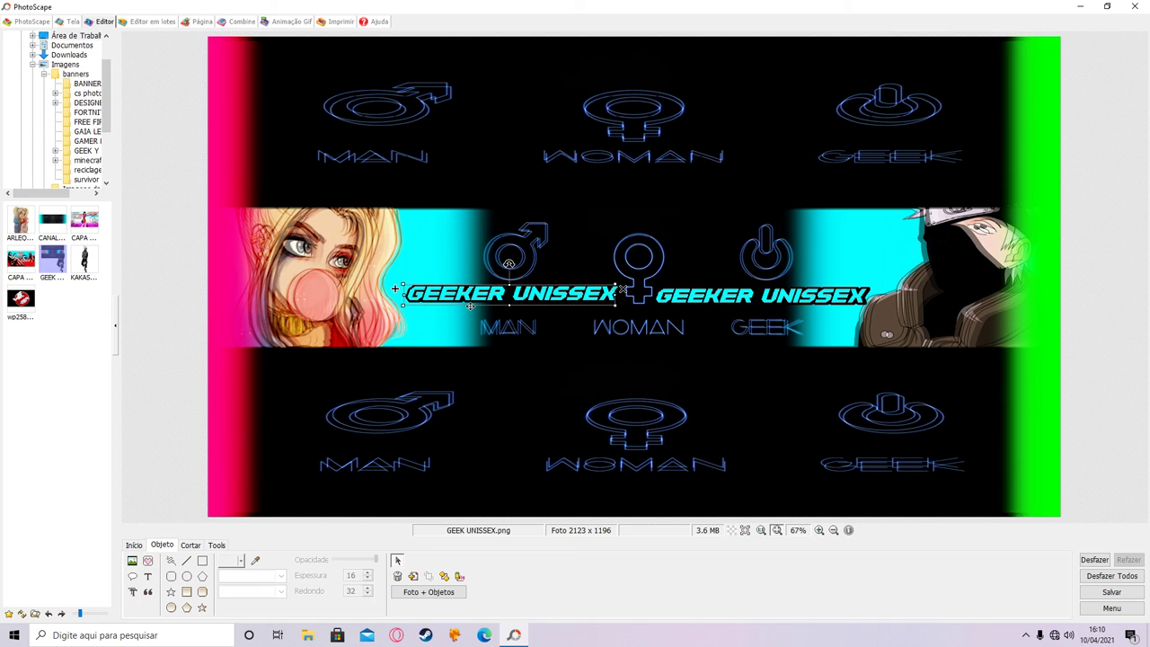
Change the colour of the GEEKER UNISSEX text beside the masked character to magenta
{"action": "double_click", "coordinate": [759, 295]}
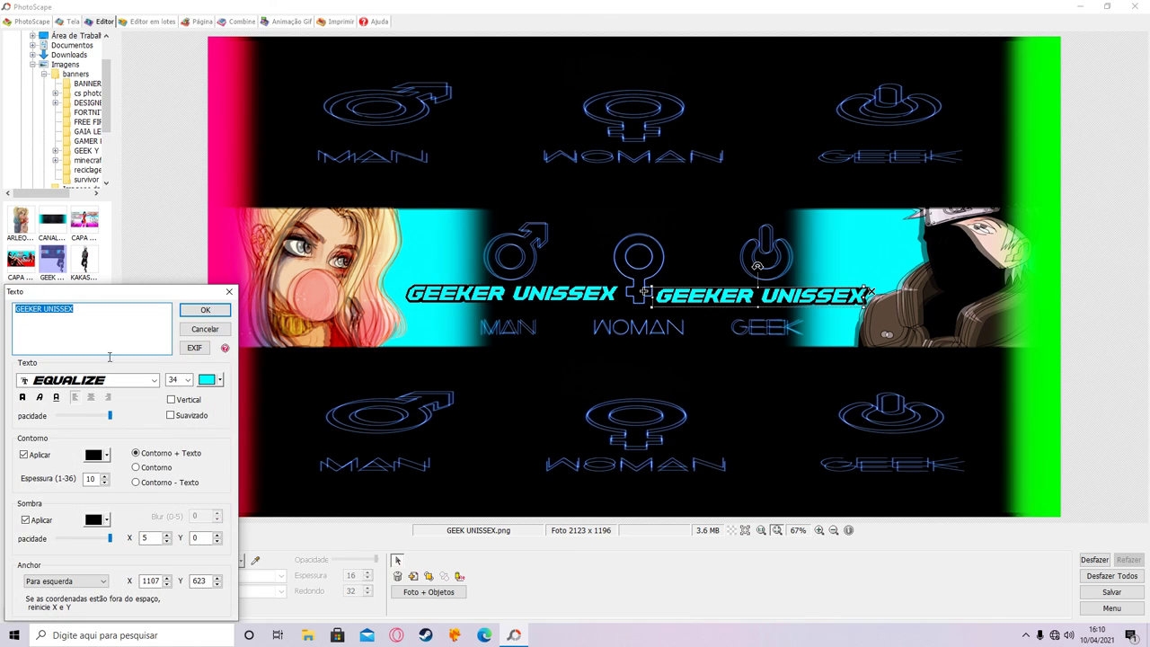
{"action": "left_click", "coordinate": [223, 380]}
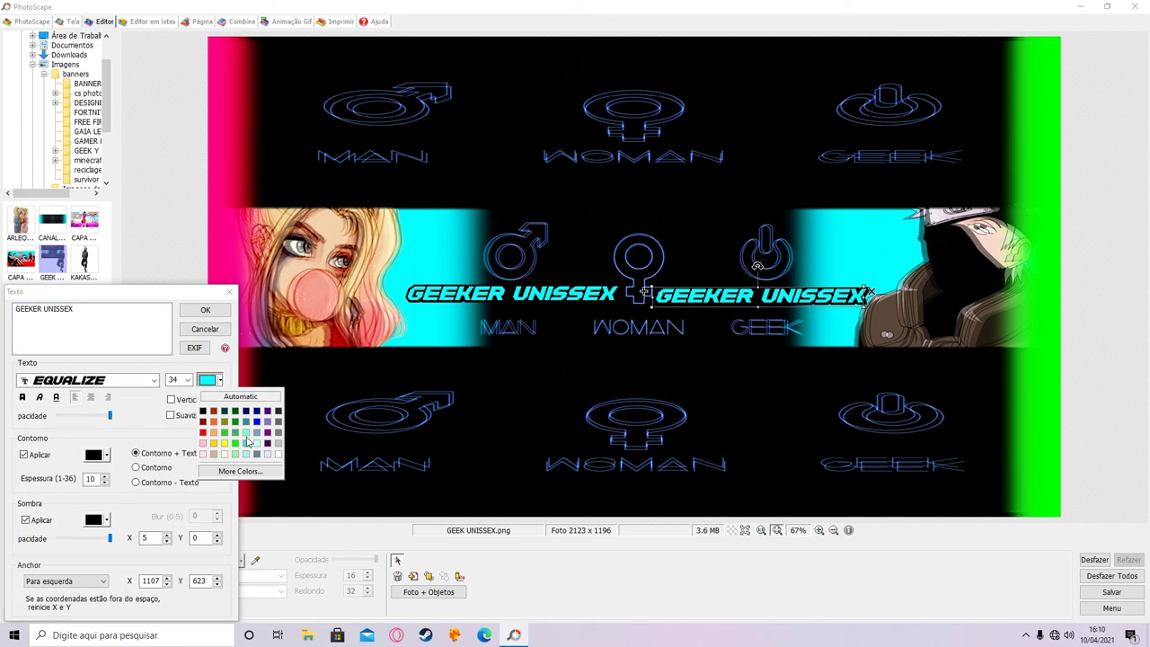
{"action": "left_click", "coordinate": [252, 478]}
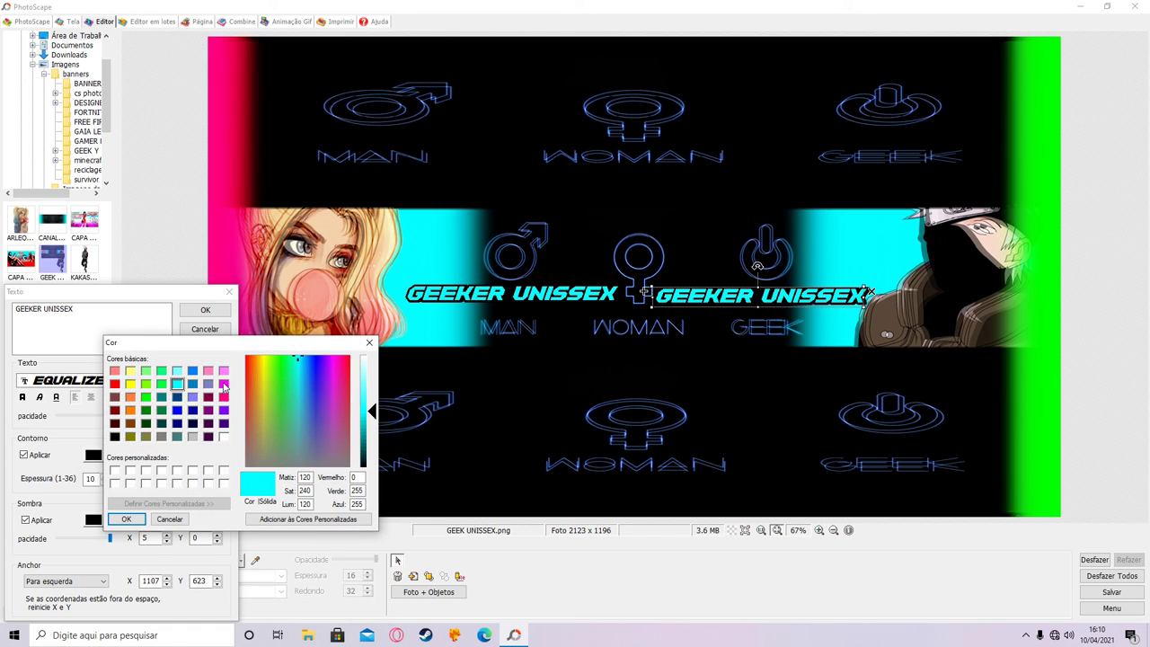
{"action": "left_click", "coordinate": [223, 384]}
{"action": "left_click", "coordinate": [126, 519]}
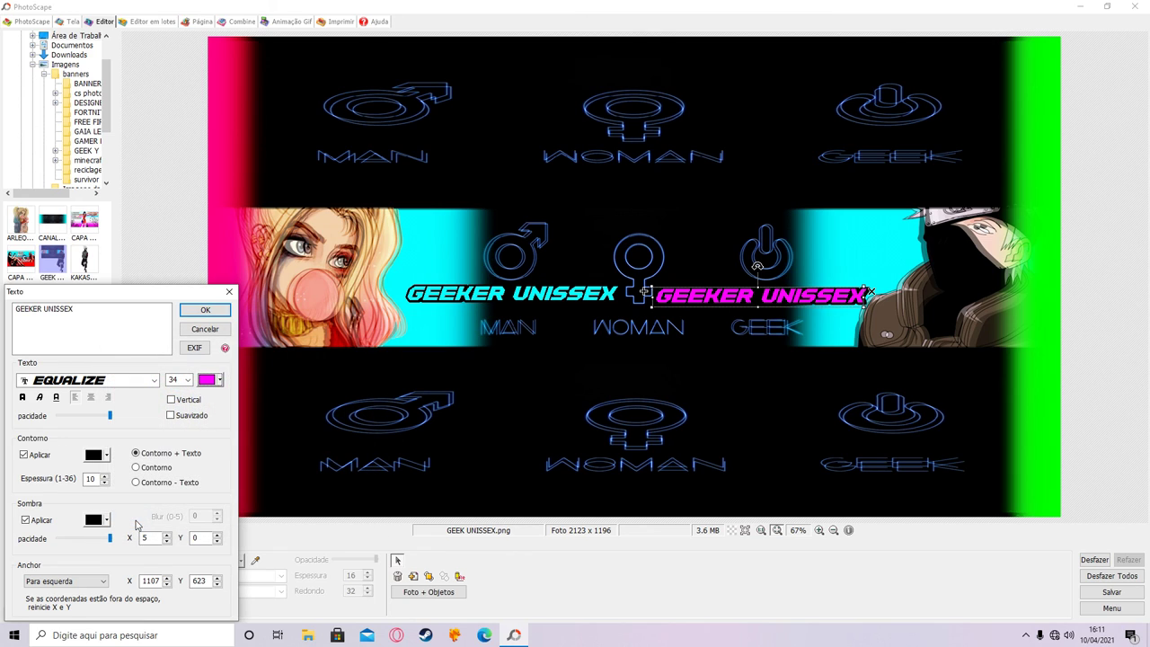
{"action": "left_click", "coordinate": [204, 309]}
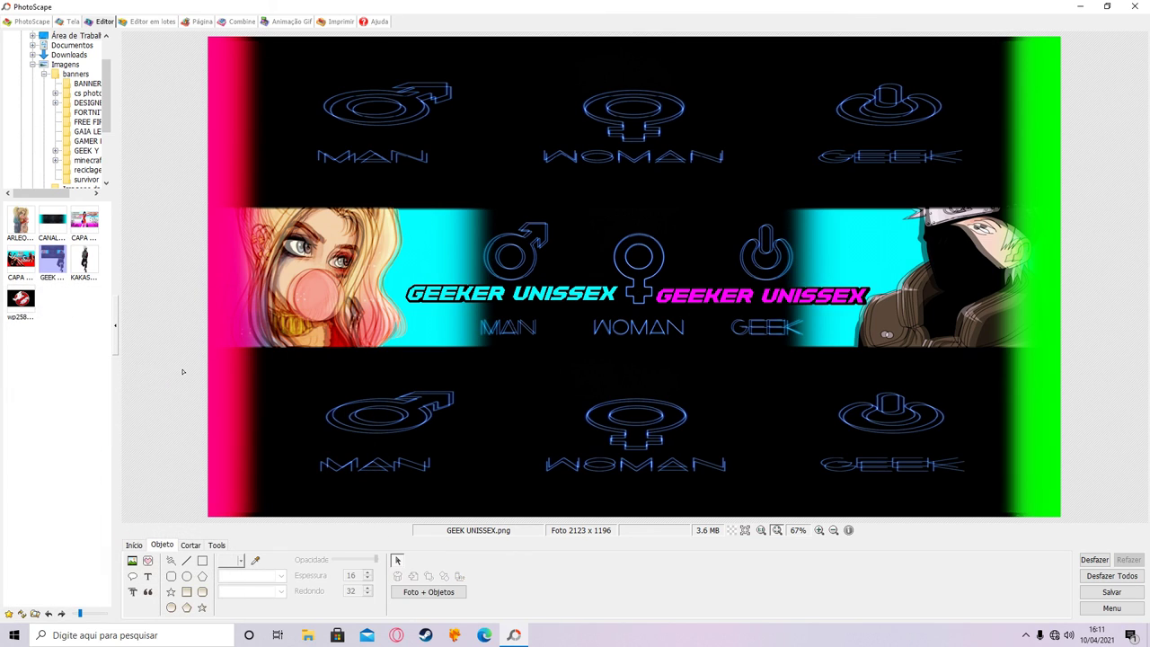
Change the colour of the GEEKER UNISSEX text beside the masked character to white
{"action": "double_click", "coordinate": [741, 299]}
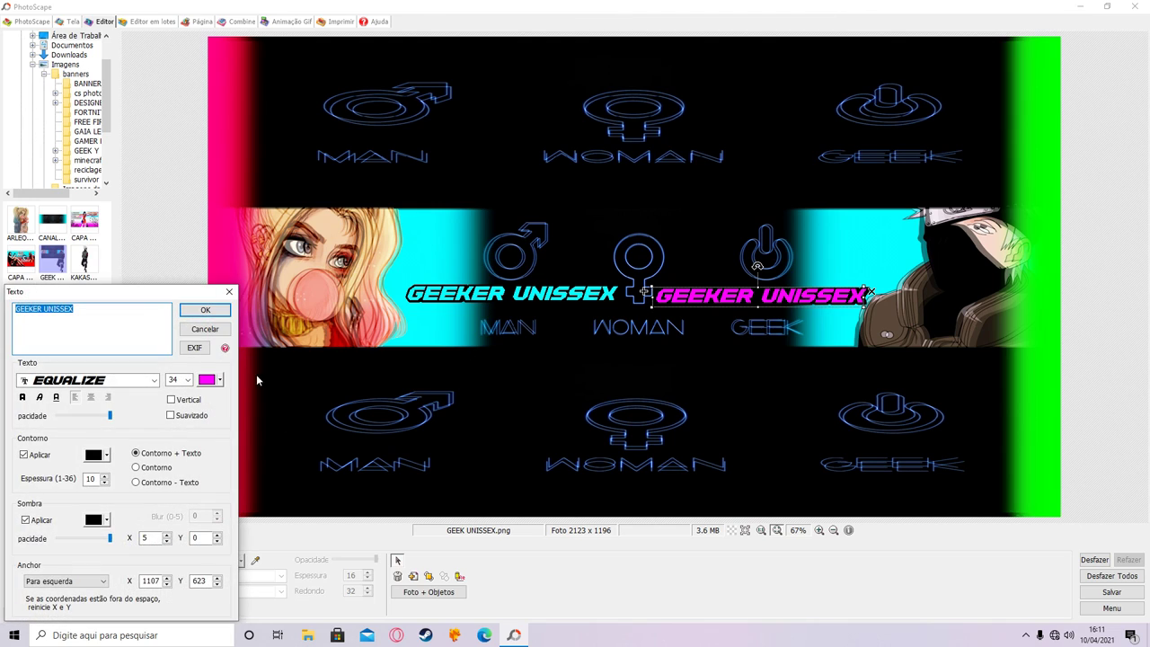
{"action": "left_click", "coordinate": [222, 379]}
{"action": "left_click", "coordinate": [280, 450]}
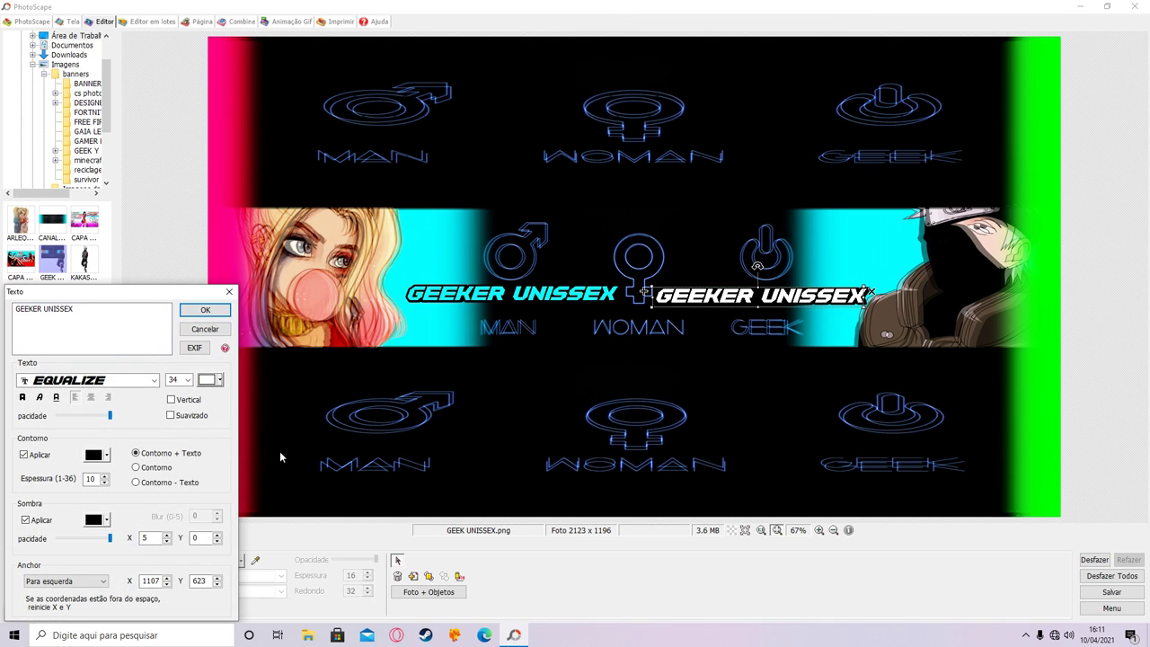
{"action": "left_click", "coordinate": [205, 309]}
{"action": "left_click", "coordinate": [1109, 208]}
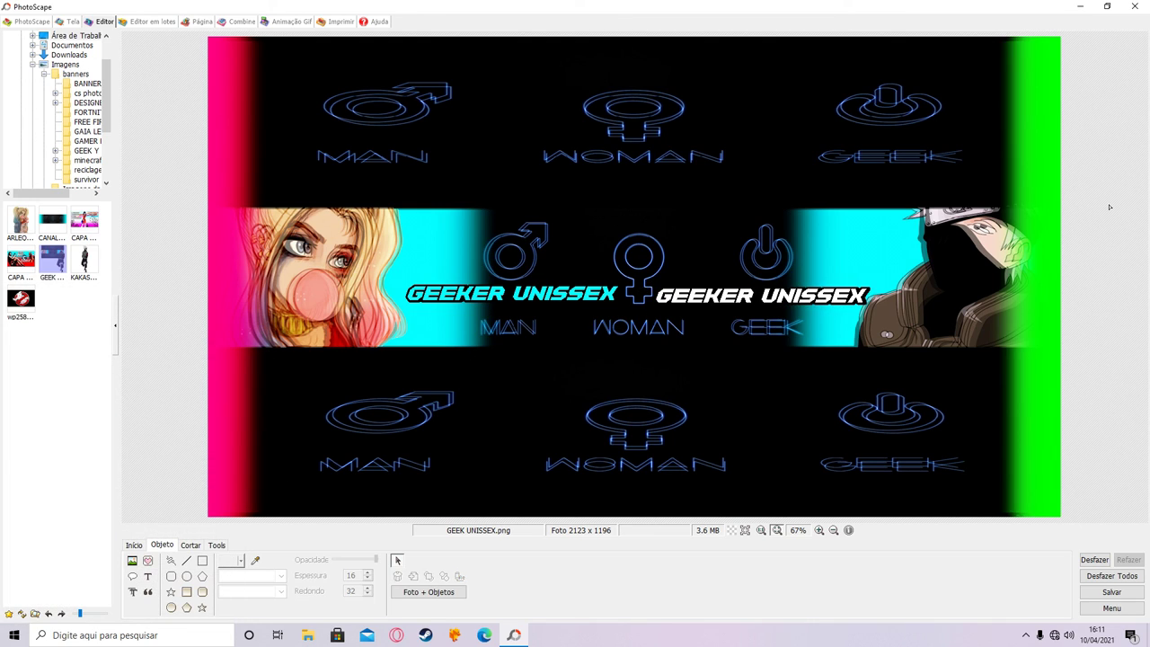
Nudge the white GEEKER UNISSEX text up until it is level with the cyan one
{"action": "left_click", "coordinate": [715, 301]}
{"action": "left_click_drag", "start_coordinate": [724, 307], "coordinate": [725, 306]}
{"action": "left_click", "coordinate": [1144, 235]}
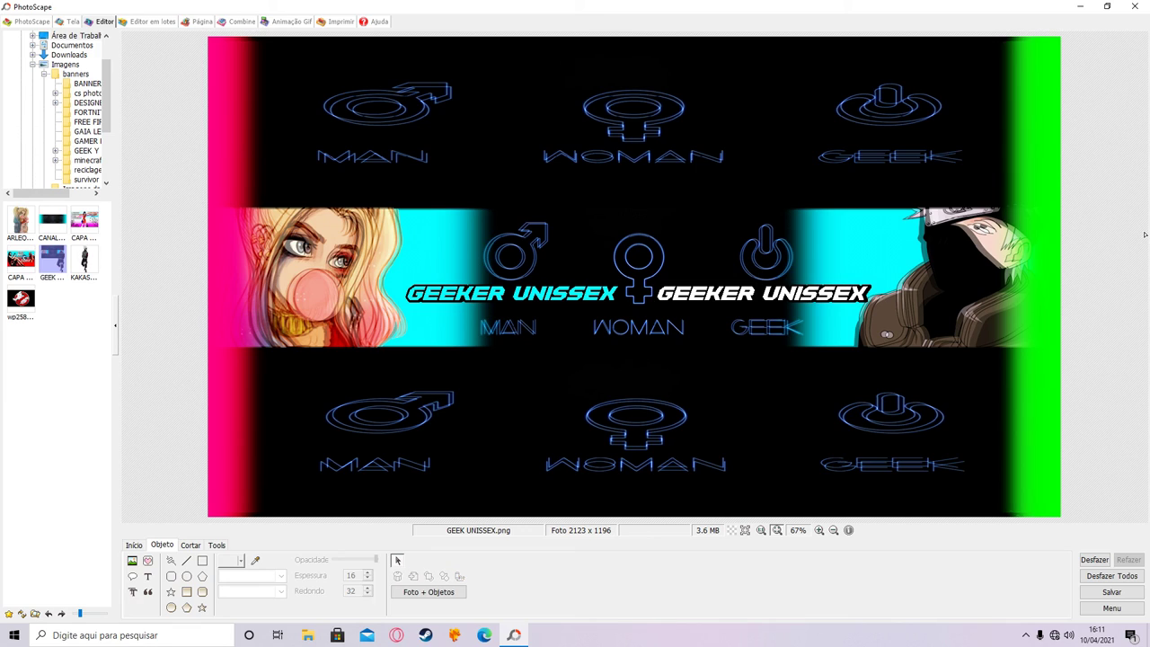
Add the text OBRIGADO POR ASSISTIR AO VIDEO and enlarge it across the banner's upper black band
{"action": "left_click", "coordinate": [147, 575]}
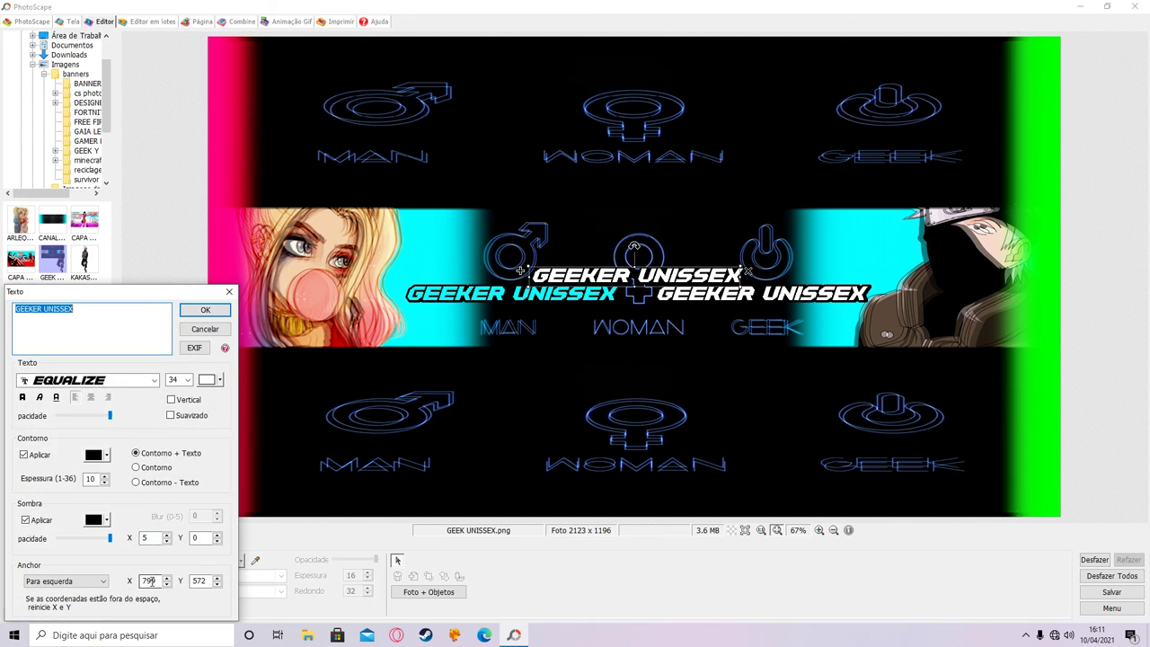
{"action": "type", "text": "OBRIGAD"}
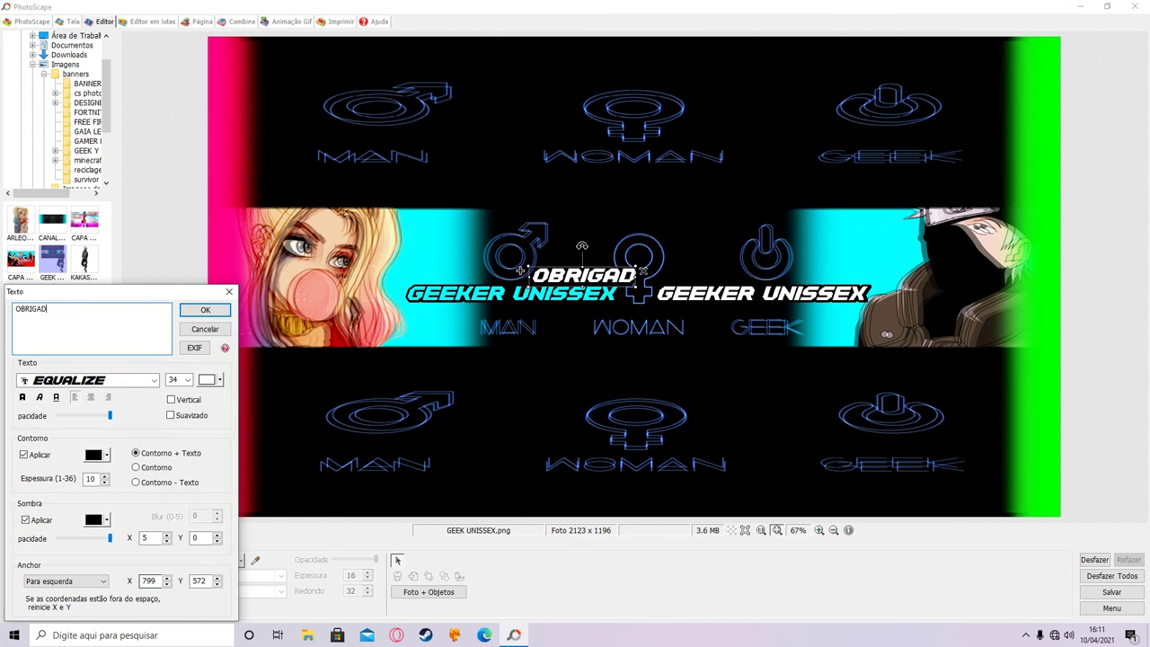
{"action": "type", "text": "O POR ASSIST"}
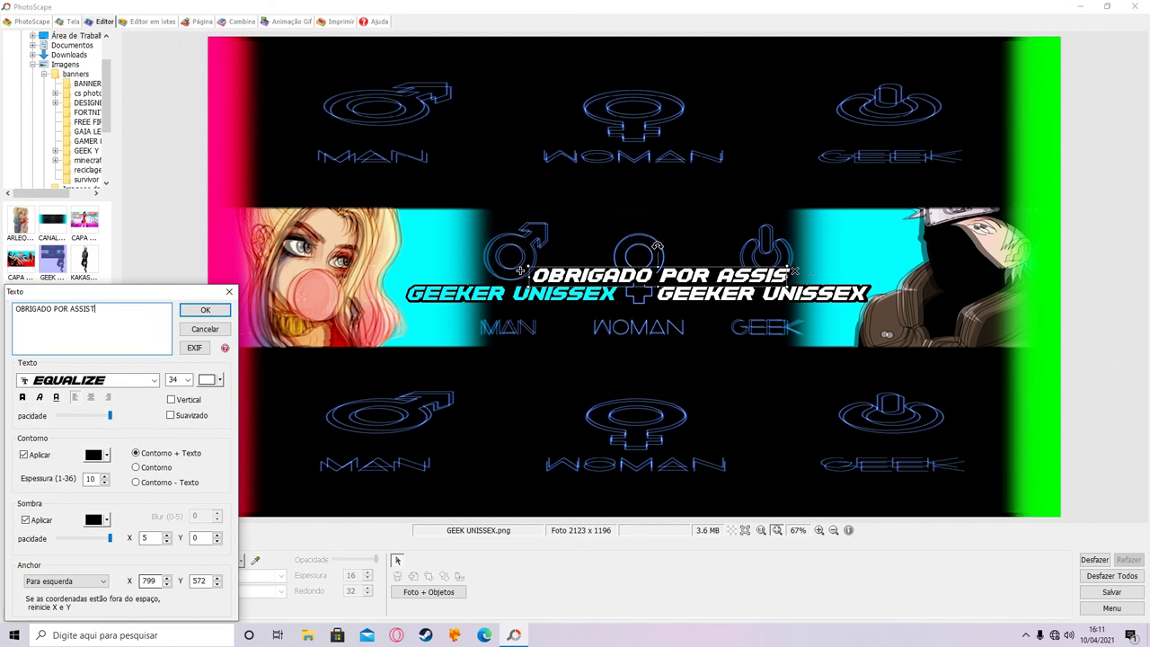
{"action": "type", "text": "IR AO VIDEO"}
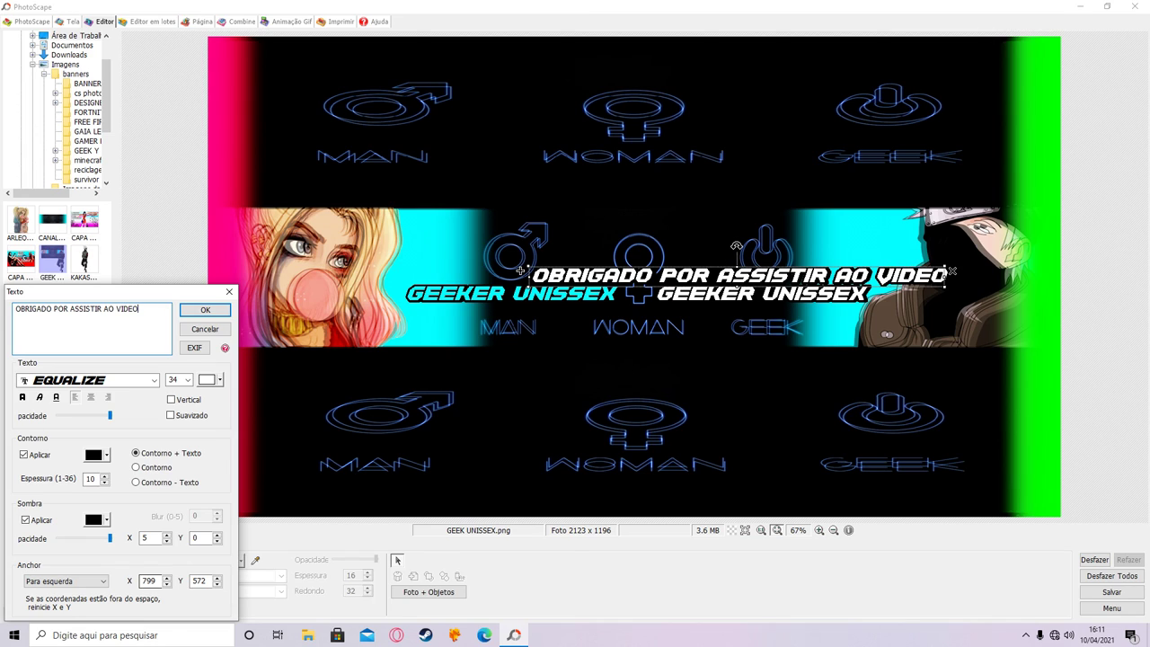
{"action": "left_click", "coordinate": [206, 311]}
{"action": "left_click_drag", "start_coordinate": [564, 286], "coordinate": [320, 154]}
{"action": "left_click_drag", "start_coordinate": [704, 154], "coordinate": [1012, 160]}
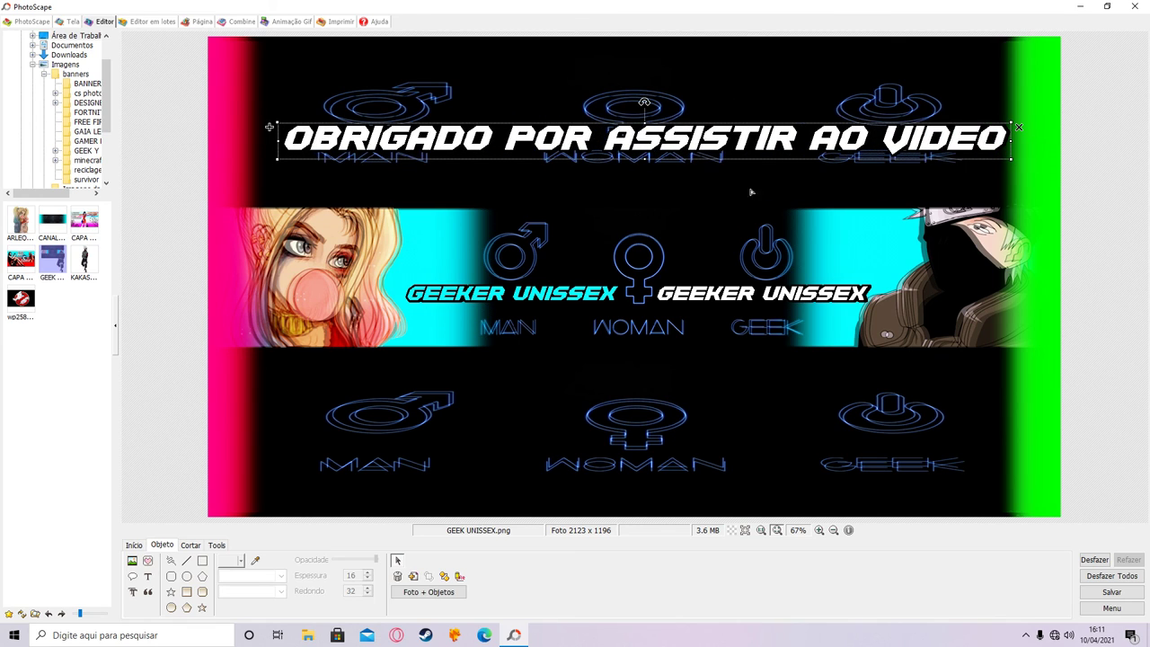
{"action": "left_click", "coordinate": [643, 103]}
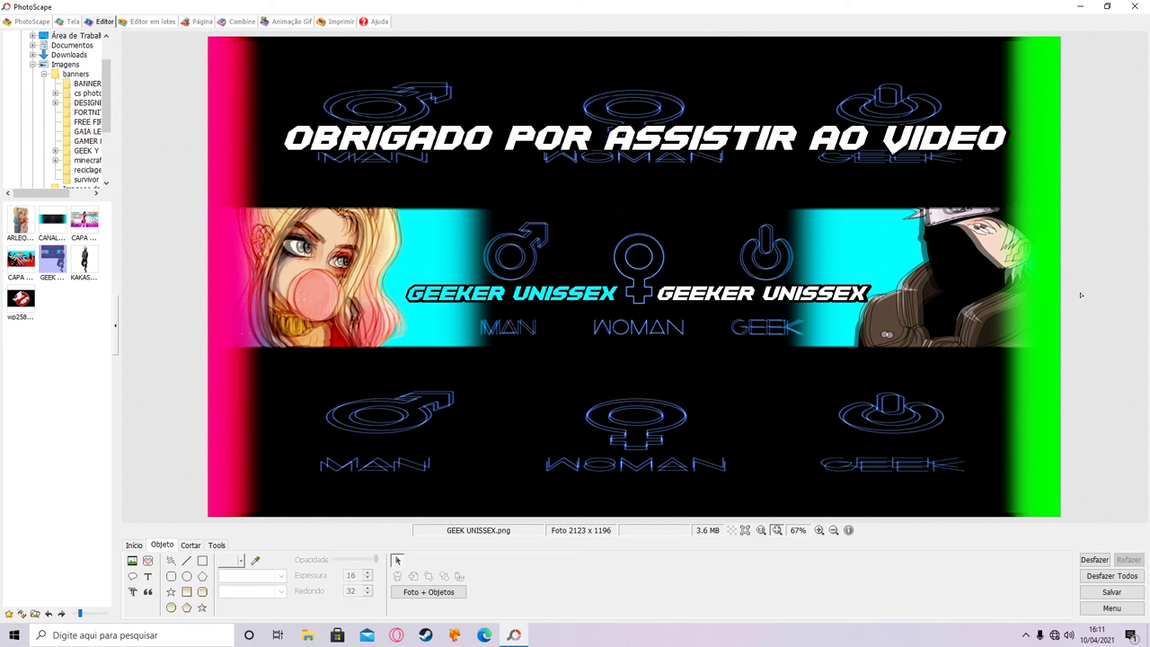
Add the text INSCREVA SE NO CANAL and enlarge it across the banner's lower black band
{"action": "left_click", "coordinate": [148, 577]}
{"action": "type", "text": "INSC"}
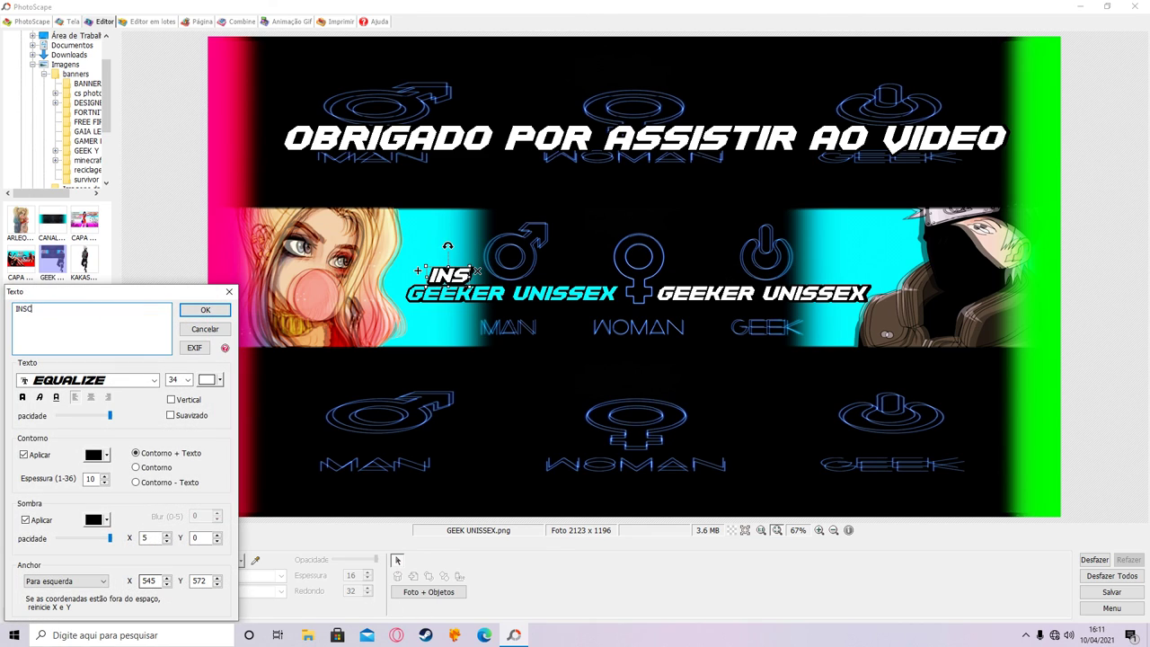
{"action": "type", "text": "REVA SE NO "}
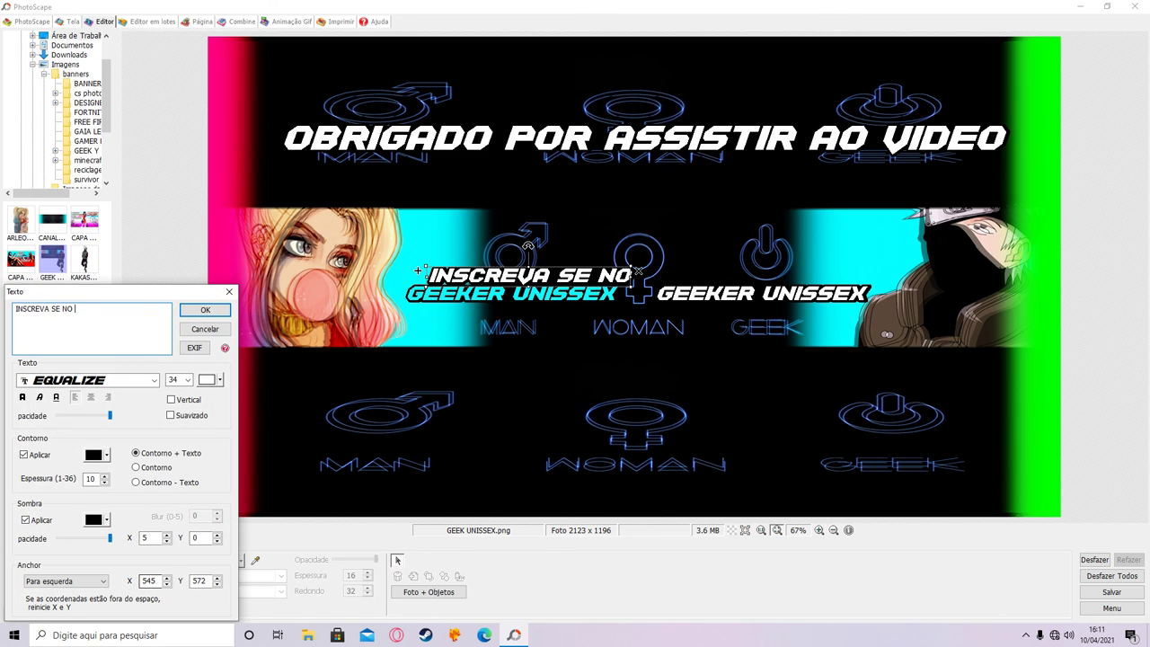
{"action": "type", "text": "CANAL"}
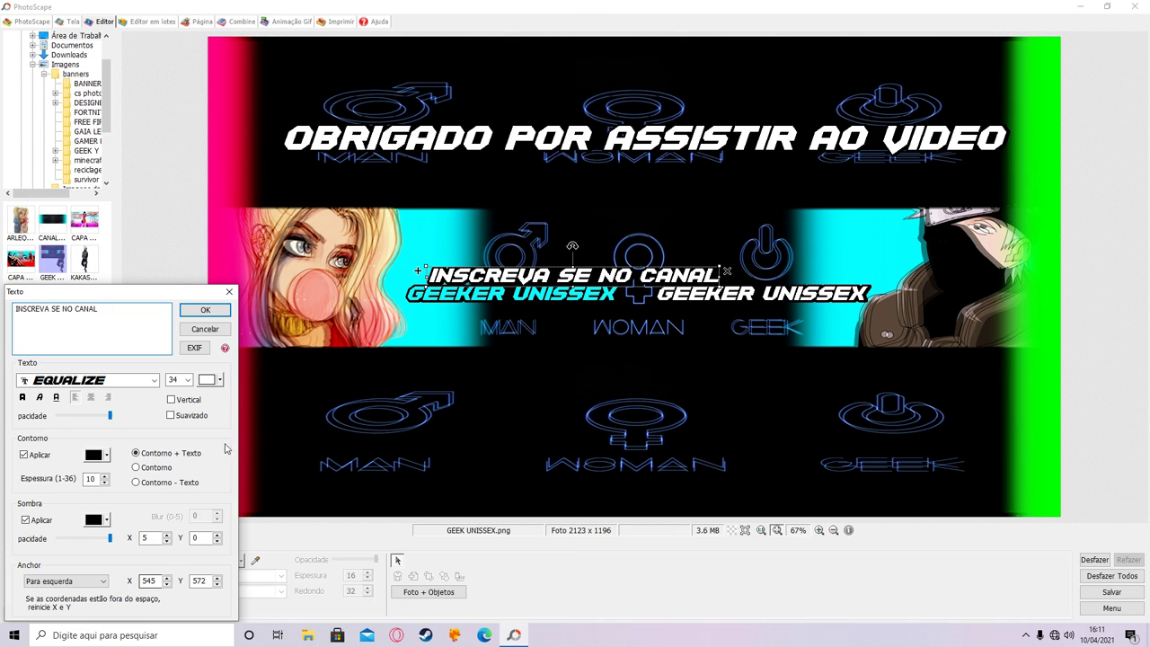
{"action": "left_click", "coordinate": [204, 309]}
{"action": "left_click_drag", "start_coordinate": [537, 286], "coordinate": [360, 424]}
{"action": "left_click_drag", "start_coordinate": [544, 423], "coordinate": [977, 454]}
{"action": "left_click", "coordinate": [1111, 263]}
Delete the INSCREVA SE NO CANAL and OBRIGADO POR ASSISTIR AO VIDEO texts from the banner
{"action": "left_click", "coordinate": [816, 439]}
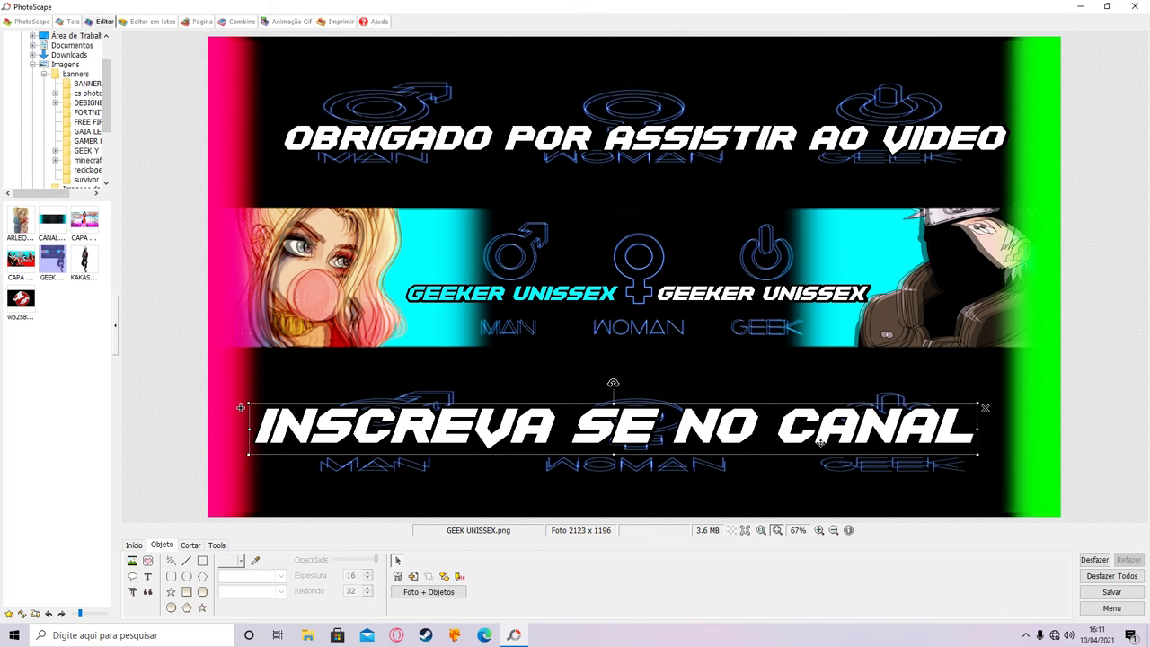
{"action": "key", "text": "Delete"}
{"action": "left_click", "coordinate": [778, 162]}
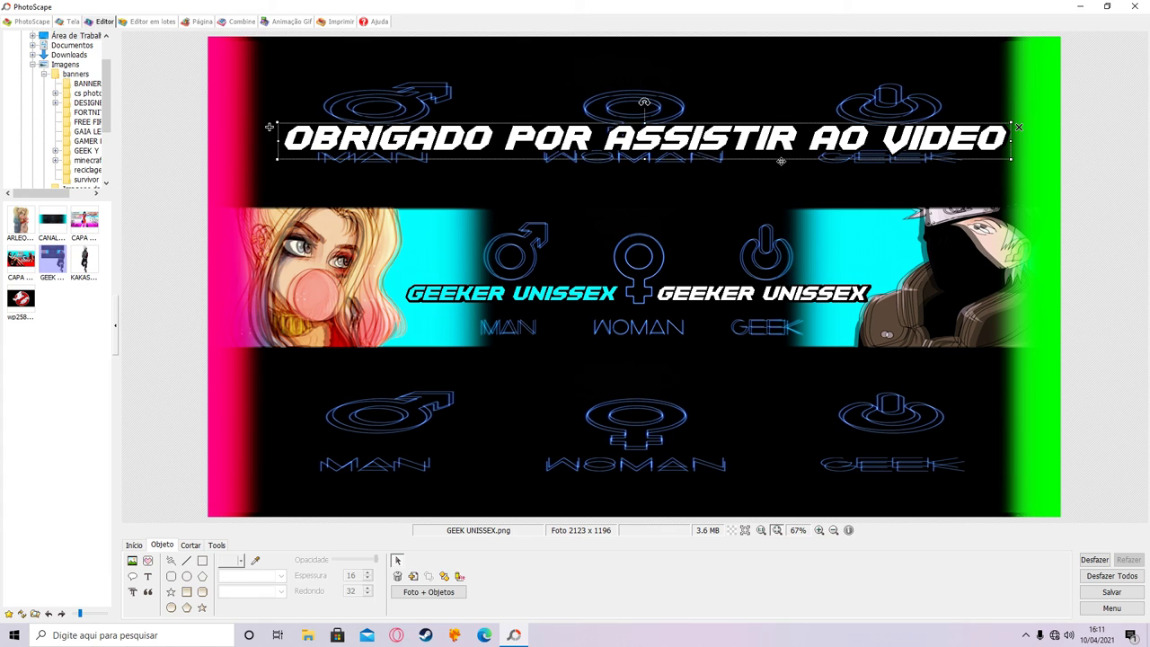
{"action": "key", "text": "Delete"}
Save the banner on the desktop as a new PNG named BANNER GEEKER UNISSEX and close the editor
{"action": "left_click", "coordinate": [1111, 591]}
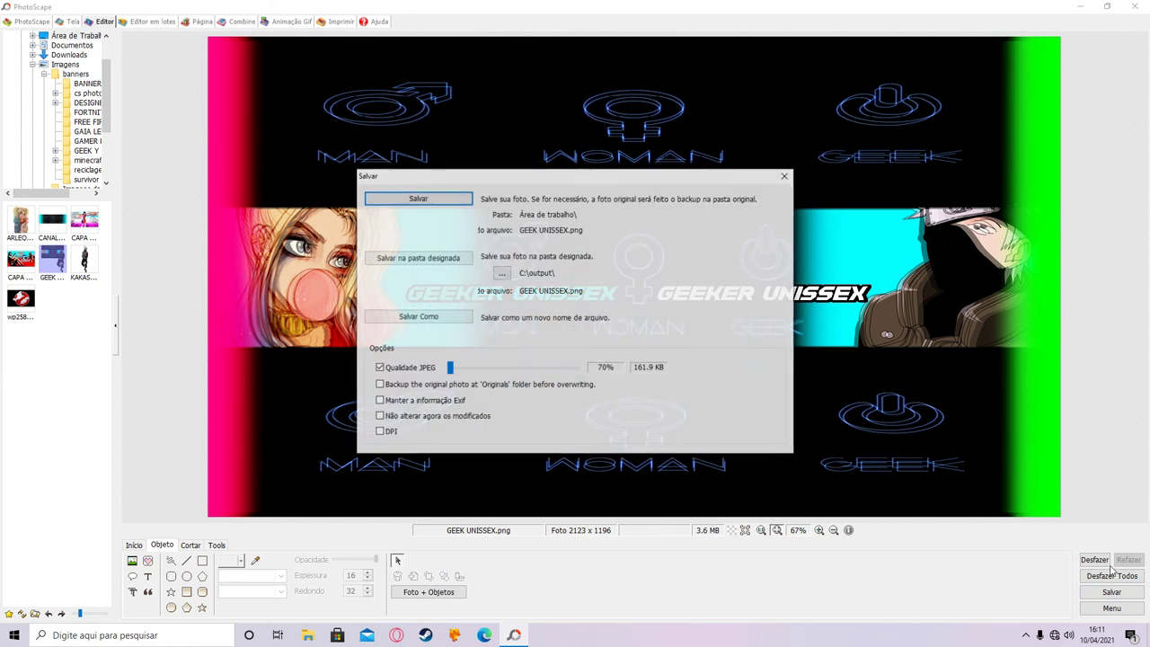
{"action": "left_click", "coordinate": [452, 319]}
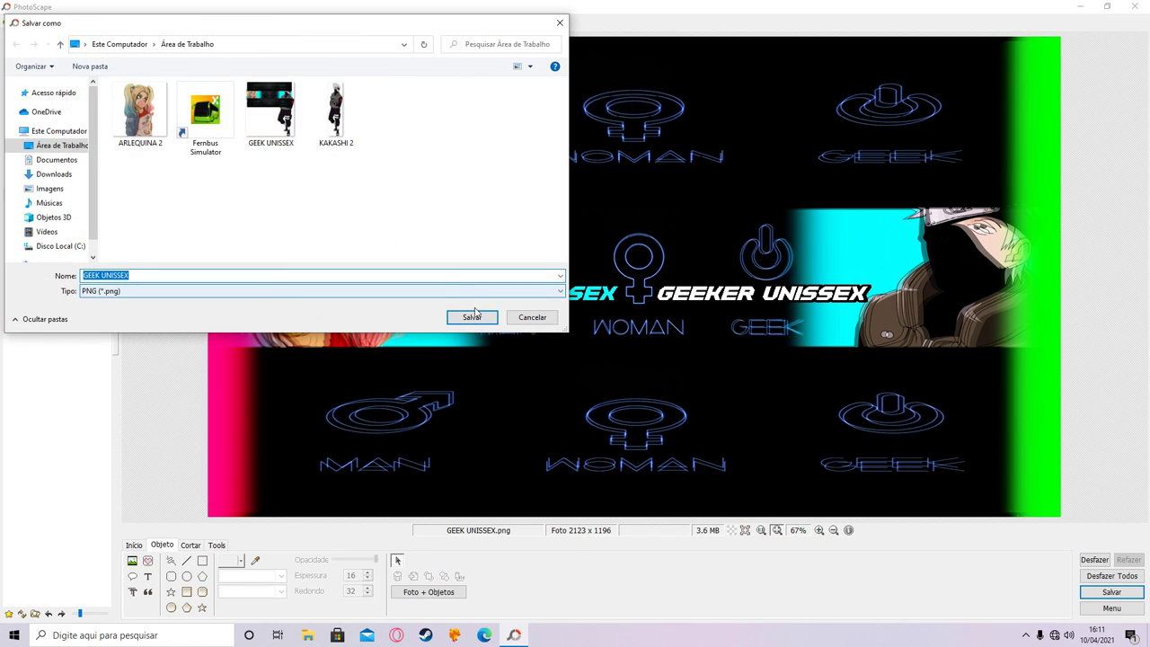
{"action": "type", "text": "BANN"}
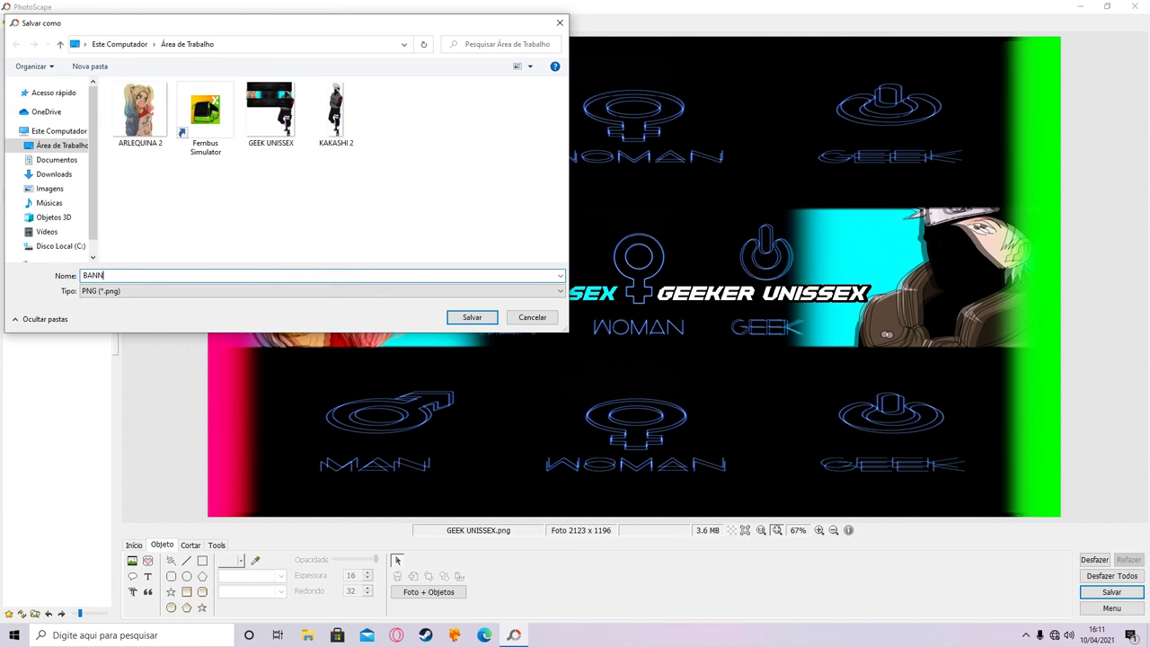
{"action": "type", "text": "ER GEEKER UNISSEX"}
{"action": "left_click", "coordinate": [472, 318]}
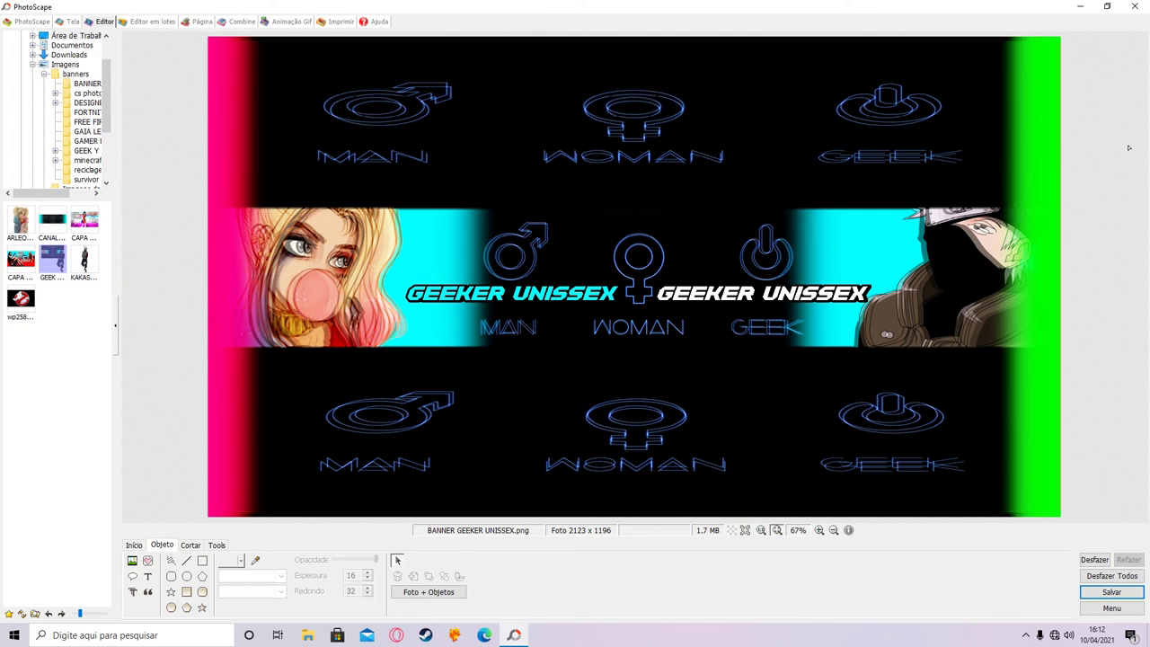
{"action": "left_click", "coordinate": [1135, 6]}
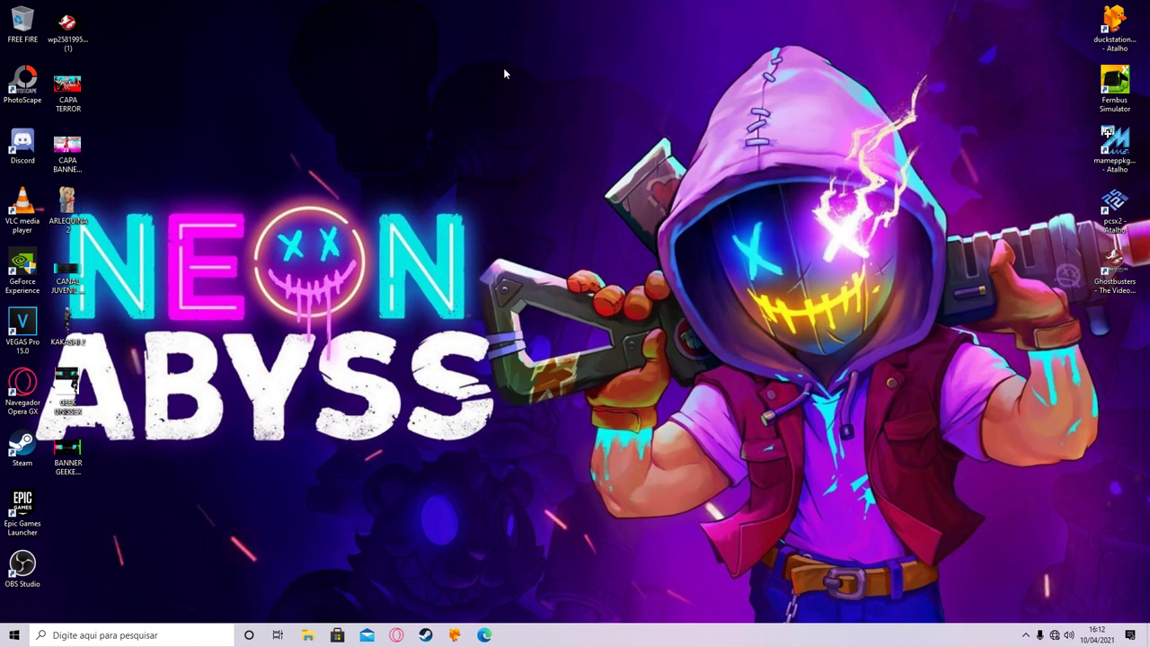
Open the saved BANNER GEEKER UNISSEX image from the desktop and inspect its middle strip up close from end to end
{"action": "double_click", "coordinate": [71, 449]}
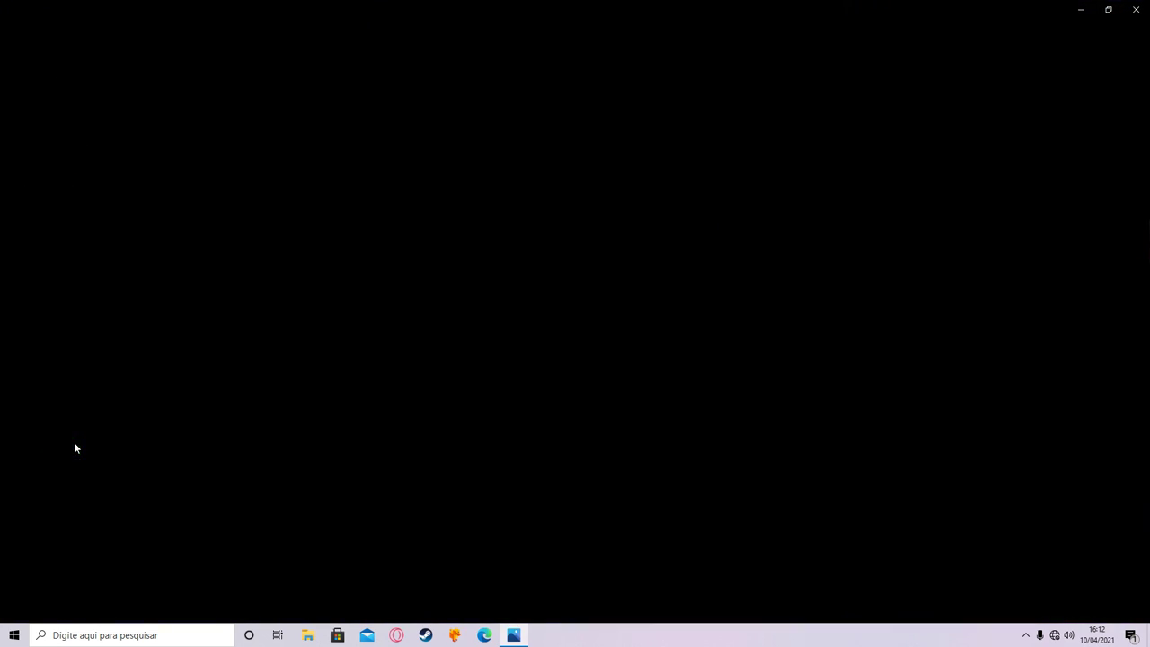
{"action": "scroll", "coordinate": [451, 361], "scroll_direction": "up", "scroll_amount": 3, "text": "ctrl"}
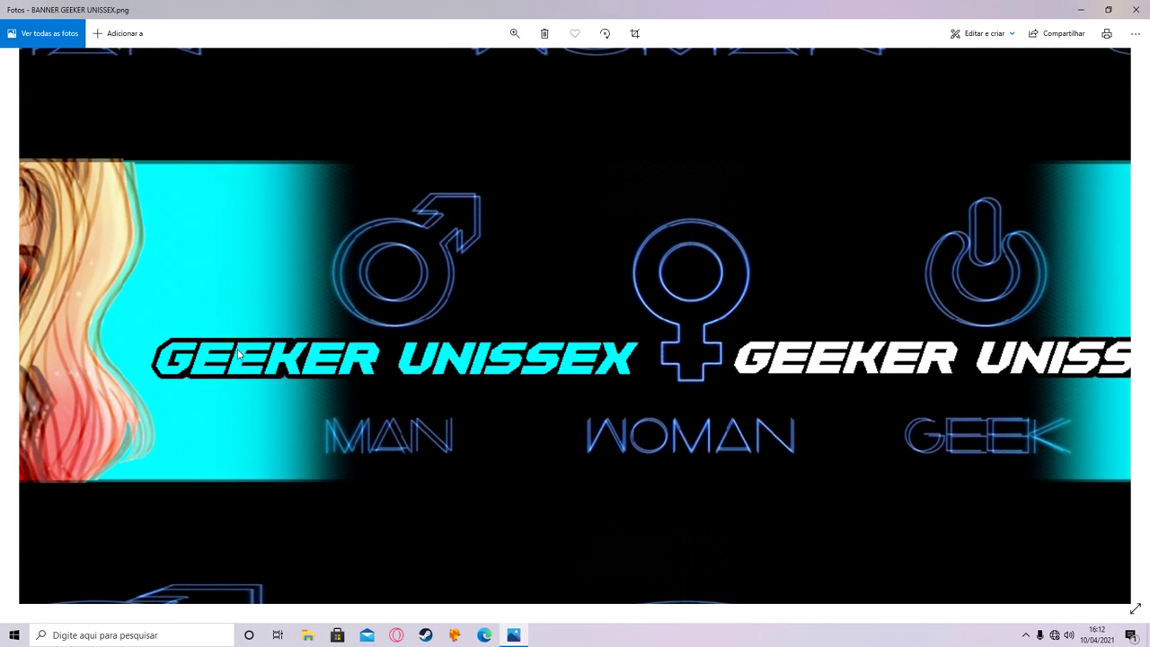
{"action": "left_click_drag", "start_coordinate": [460, 349], "coordinate": [410, 353]}
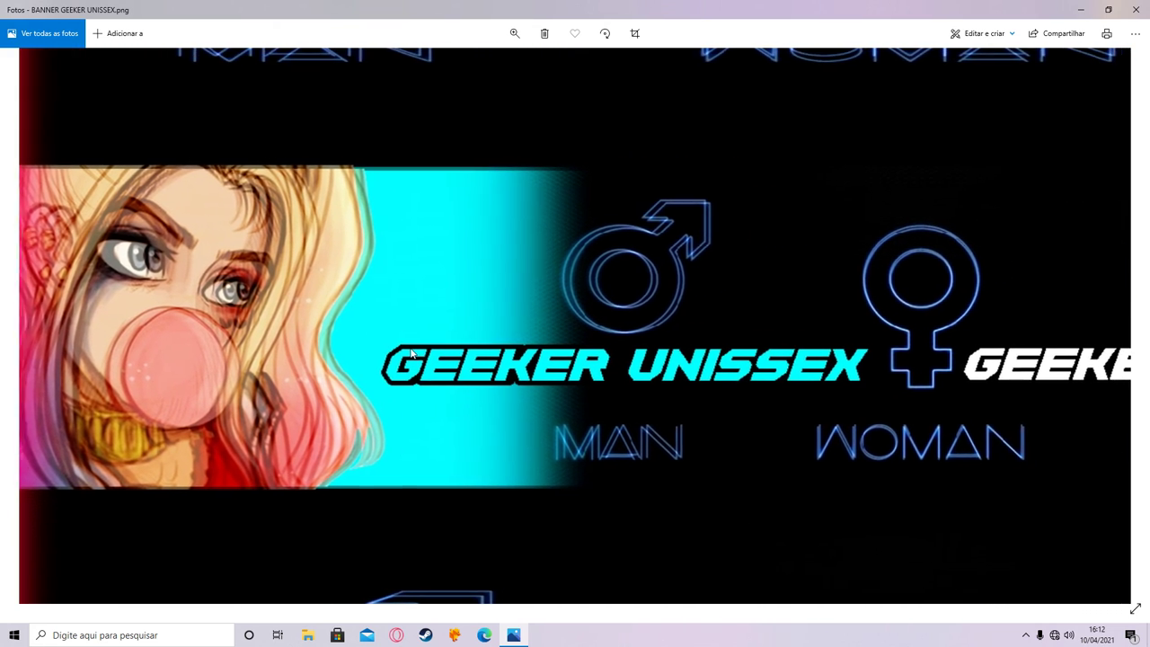
{"action": "scroll", "coordinate": [410, 353], "scroll_direction": "right", "scroll_amount": 5}
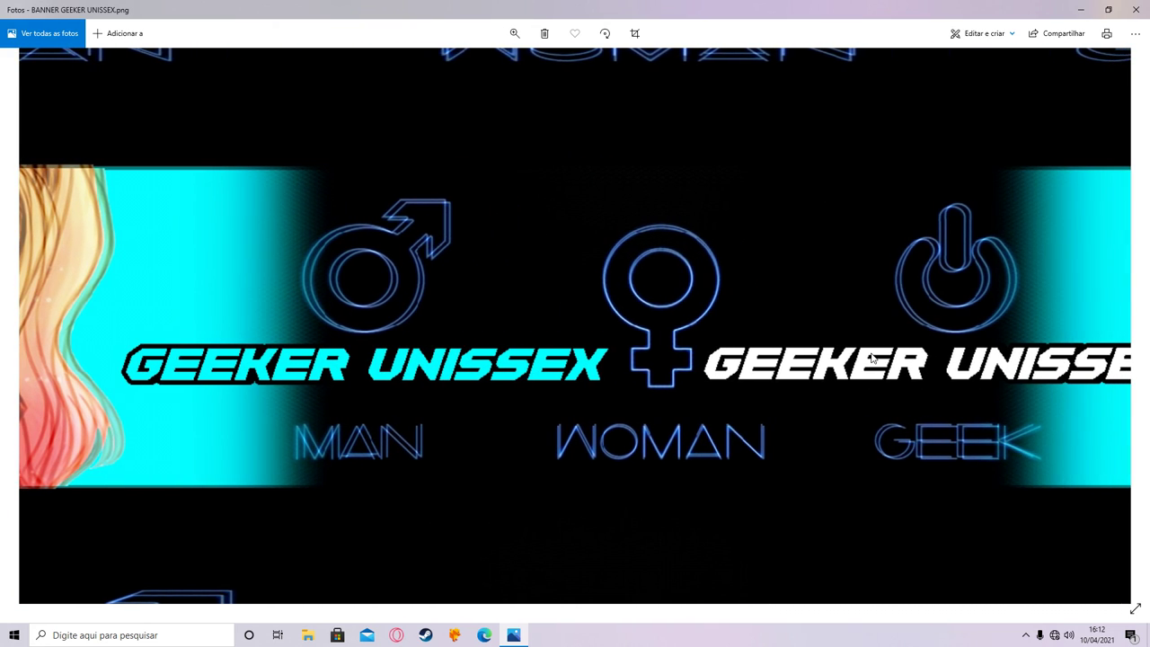
{"action": "scroll", "coordinate": [871, 358], "scroll_direction": "right", "scroll_amount": 10}
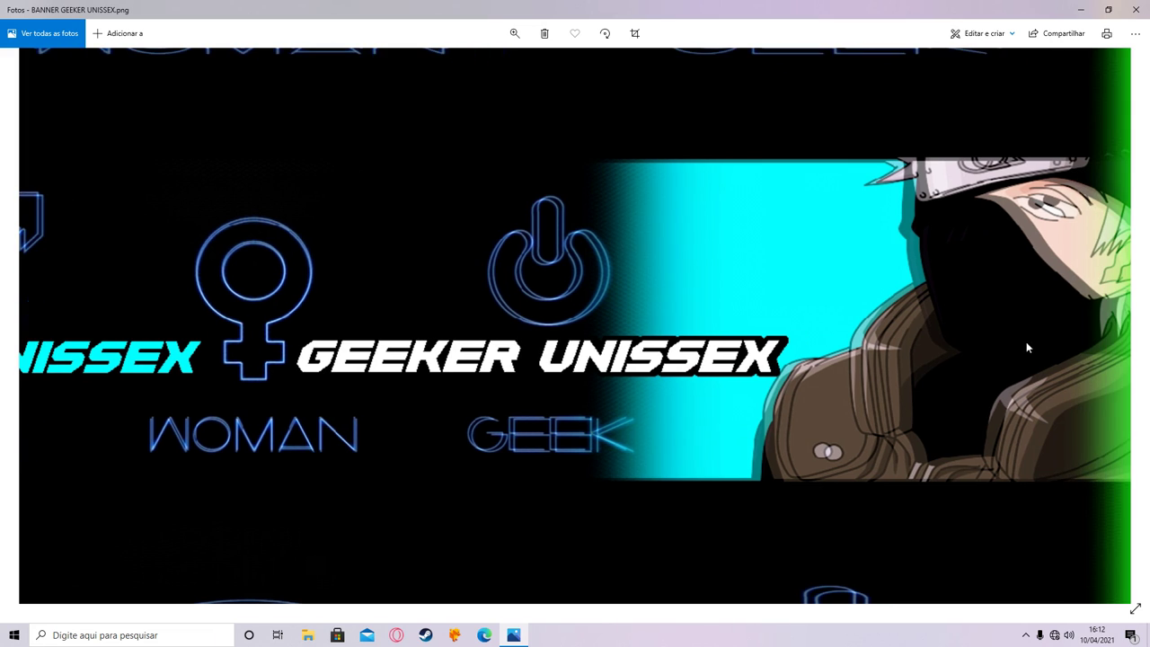
{"action": "scroll", "coordinate": [810, 363], "scroll_direction": "right", "scroll_amount": 2}
{"action": "scroll", "coordinate": [818, 370], "scroll_direction": "down", "scroll_amount": 5}
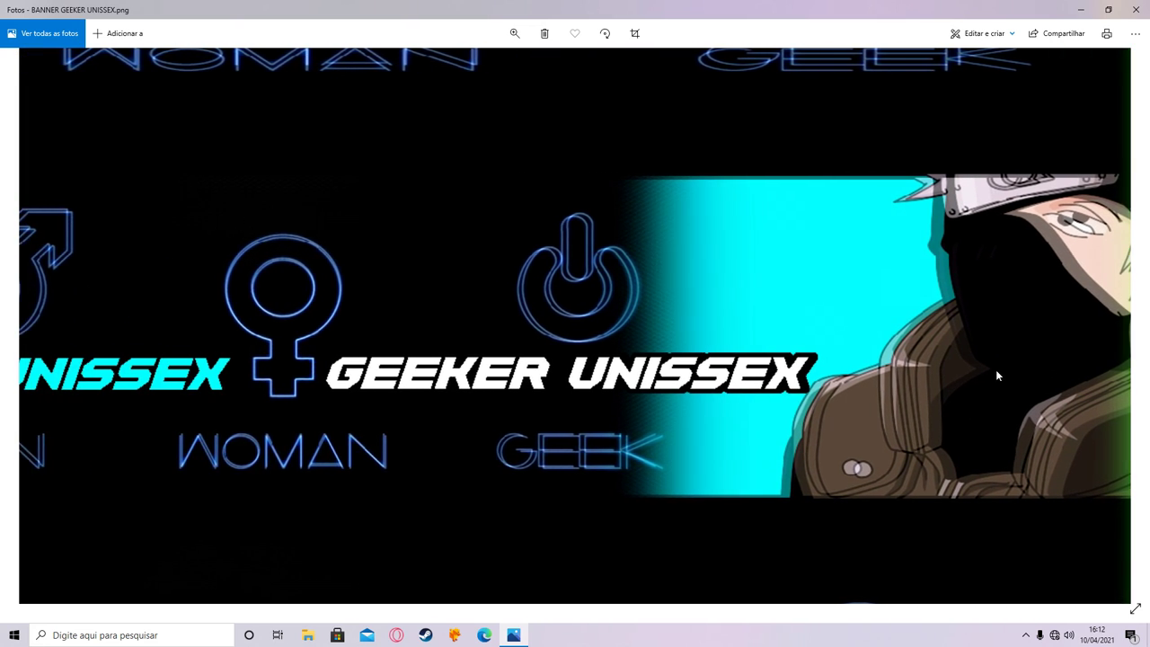
Look briefly at the original GEEK UNISSEX image, and examine the finished banner both up close and as a whole
{"action": "key", "text": "Right"}
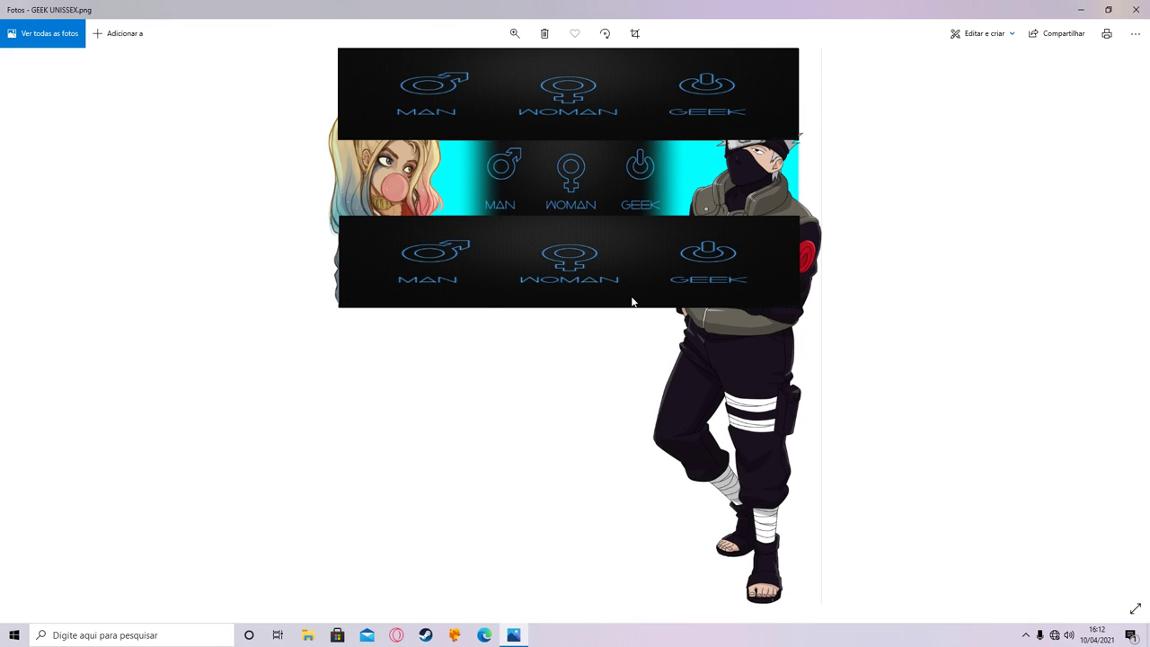
{"action": "key", "text": "Left"}
{"action": "scroll", "coordinate": [631, 301], "scroll_direction": "up", "scroll_amount": 3}
{"action": "scroll", "coordinate": [632, 302], "scroll_direction": "up", "scroll_amount": 1}
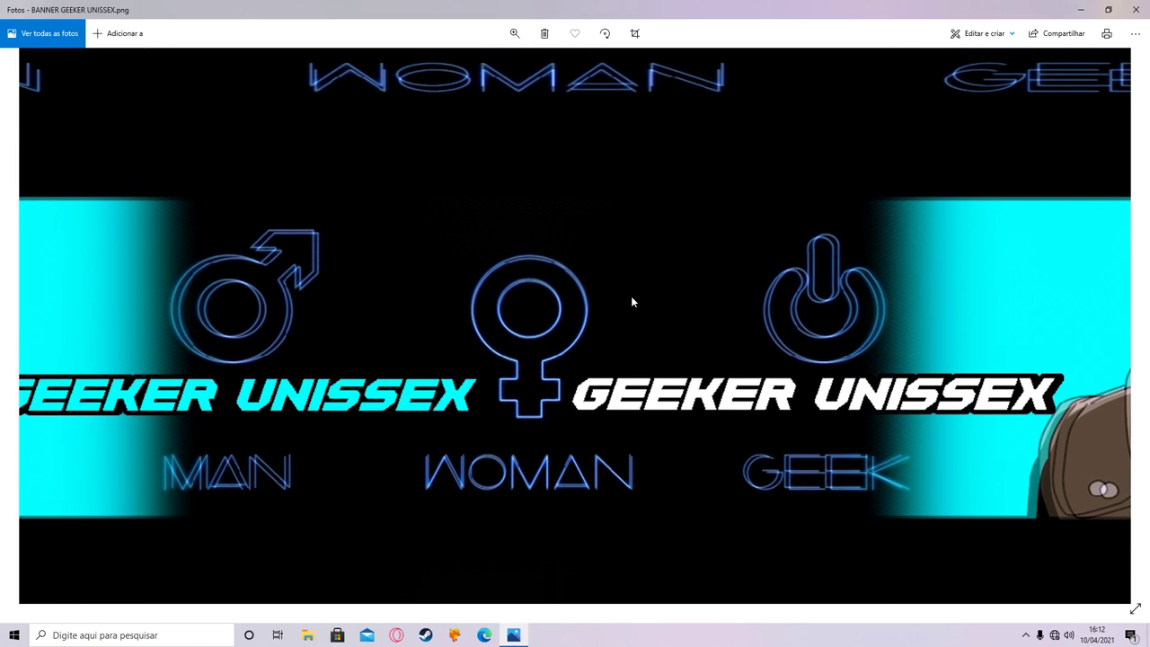
{"action": "scroll", "coordinate": [631, 302], "scroll_direction": "down", "scroll_amount": 4}
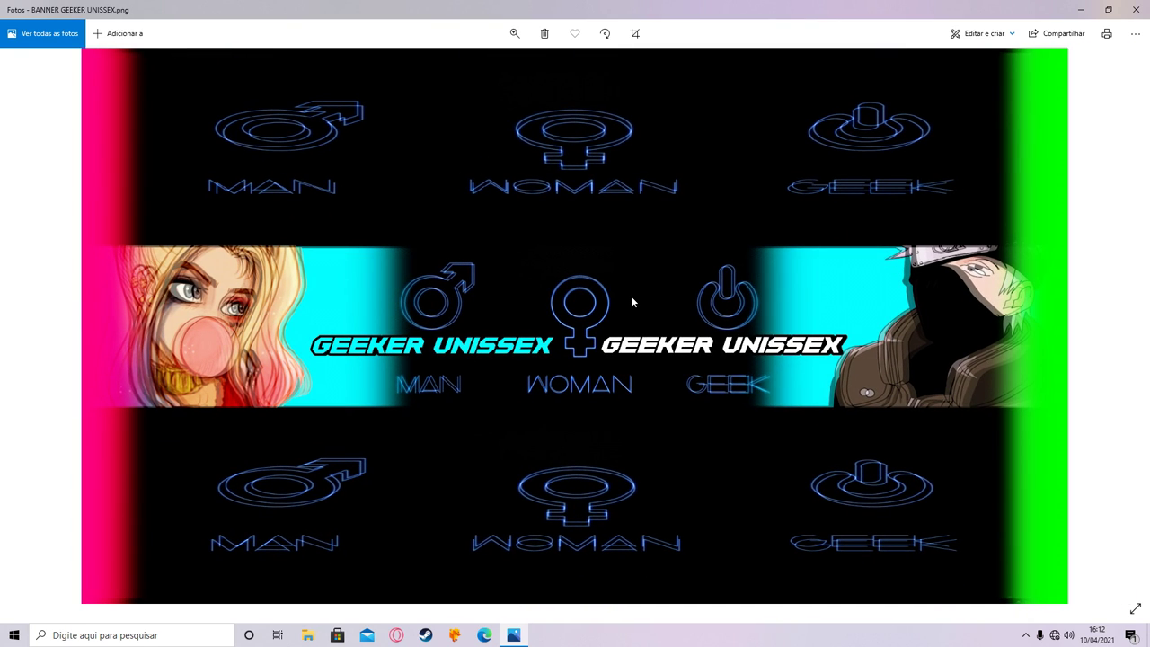
{"action": "scroll", "coordinate": [631, 296], "scroll_direction": "up", "scroll_amount": 3}
{"action": "left_click_drag", "start_coordinate": [757, 329], "coordinate": [1148, 354]}
{"action": "left_click_drag", "start_coordinate": [413, 355], "coordinate": [315, 349]}
{"action": "scroll", "coordinate": [725, 347], "scroll_direction": "down", "scroll_amount": 3}
{"action": "key", "text": "alt+z"}
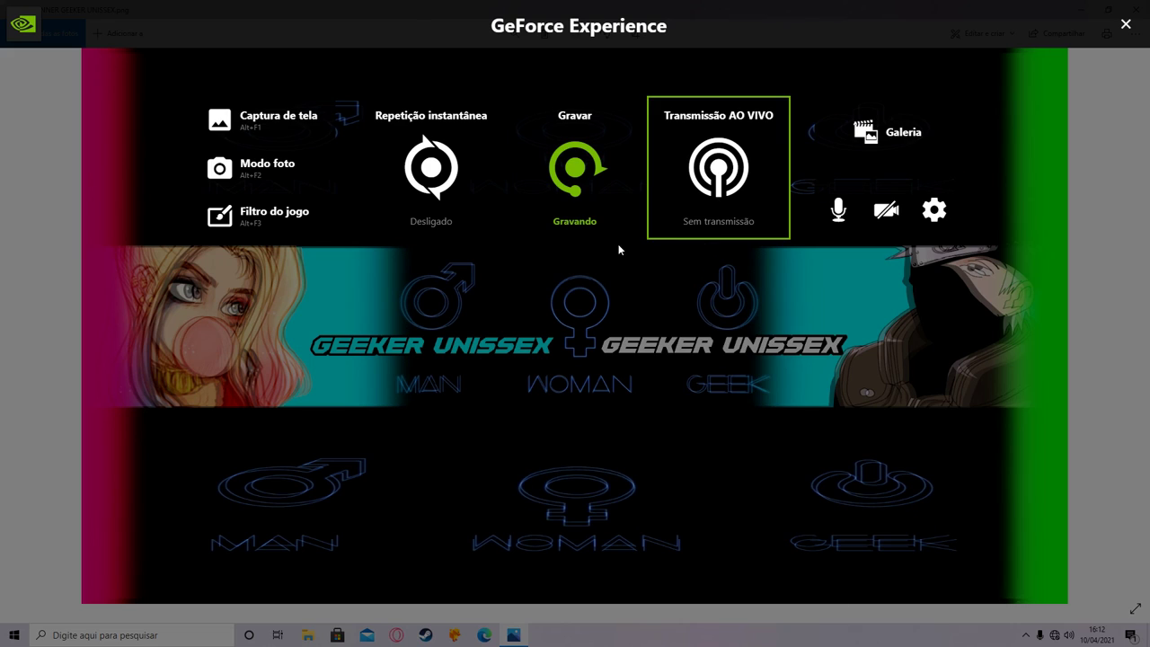